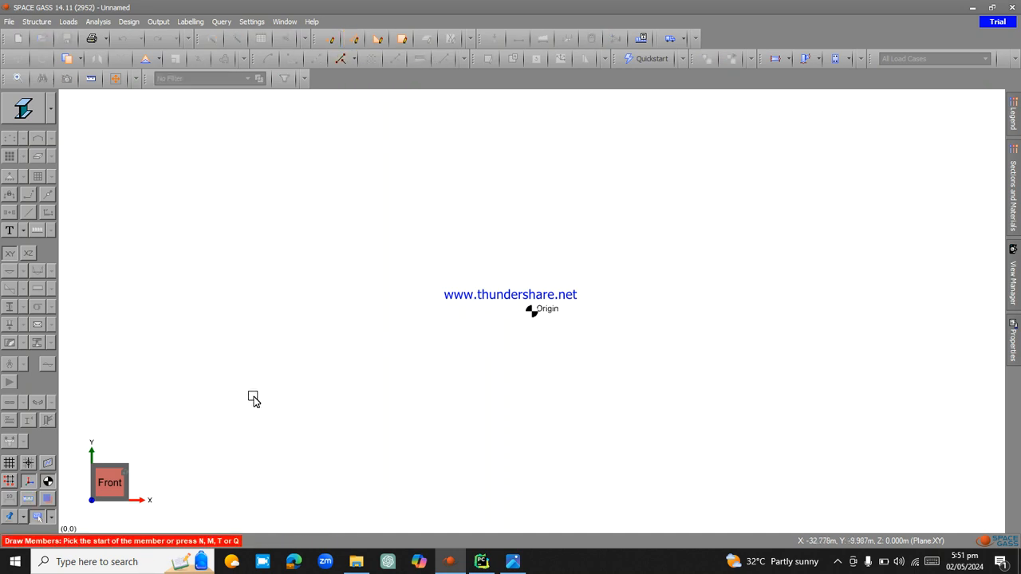
# - Draw a vertical member 6 m long upward from a point below and to the left of the origin
pyautogui.click(302, 400)
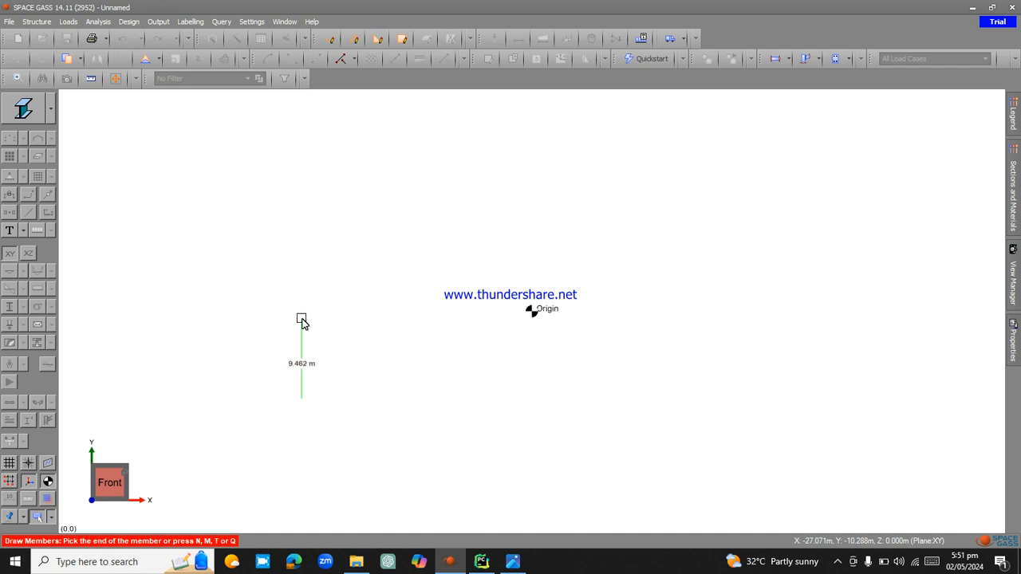
pyautogui.click(309, 236)
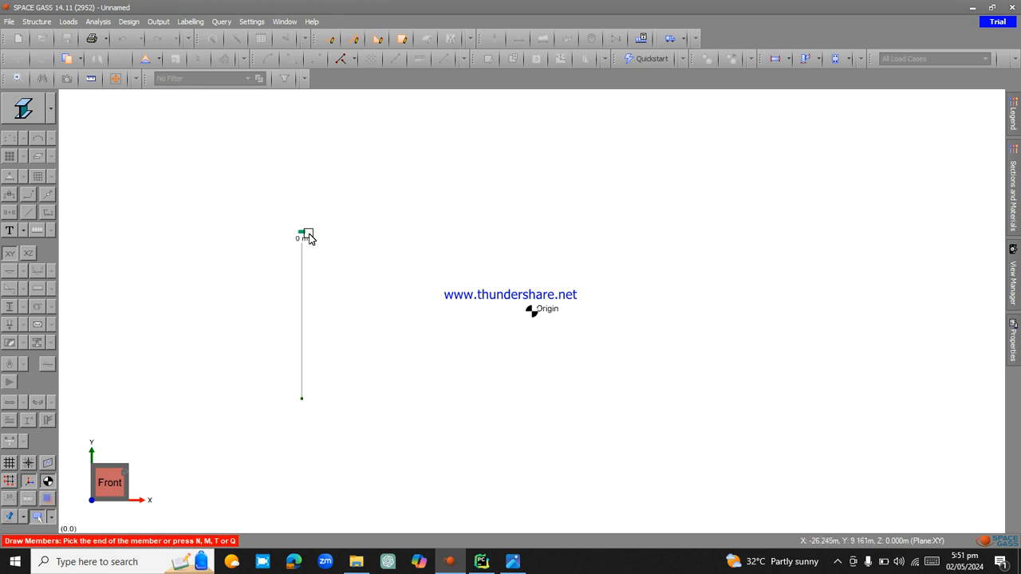
pyautogui.hotkey('ctrl', 'z')
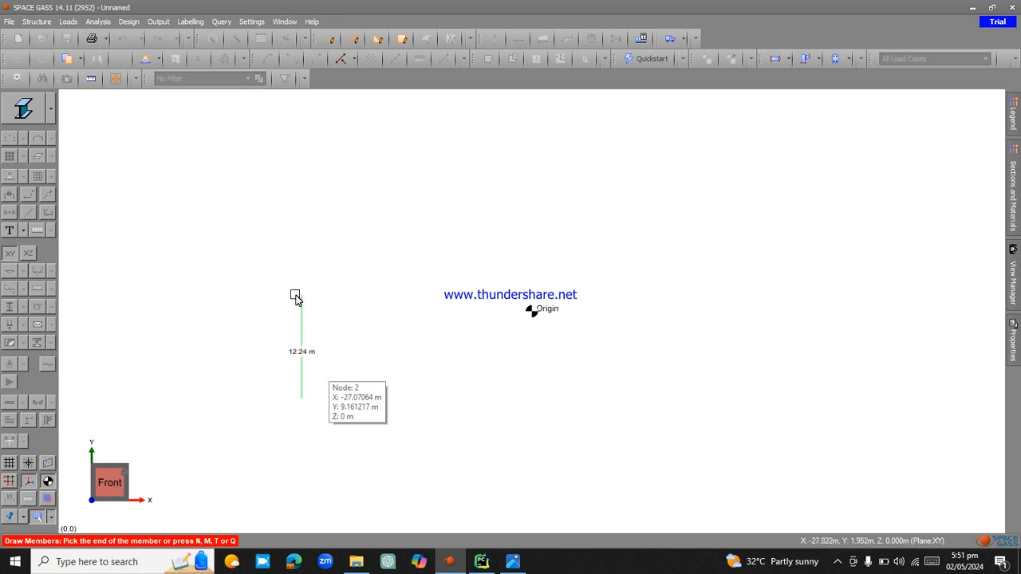
pyautogui.write('m6')
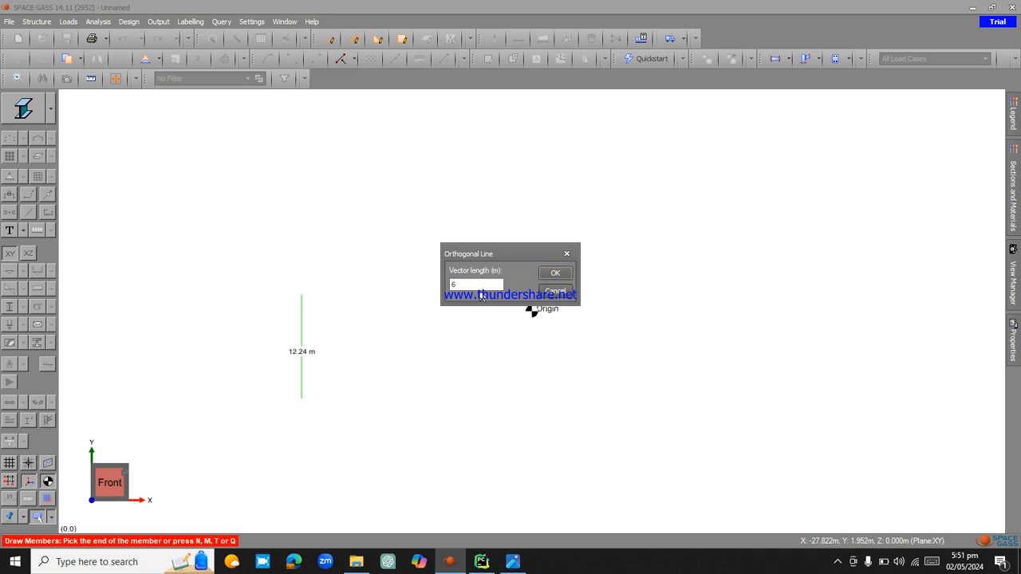
pyautogui.click(555, 273)
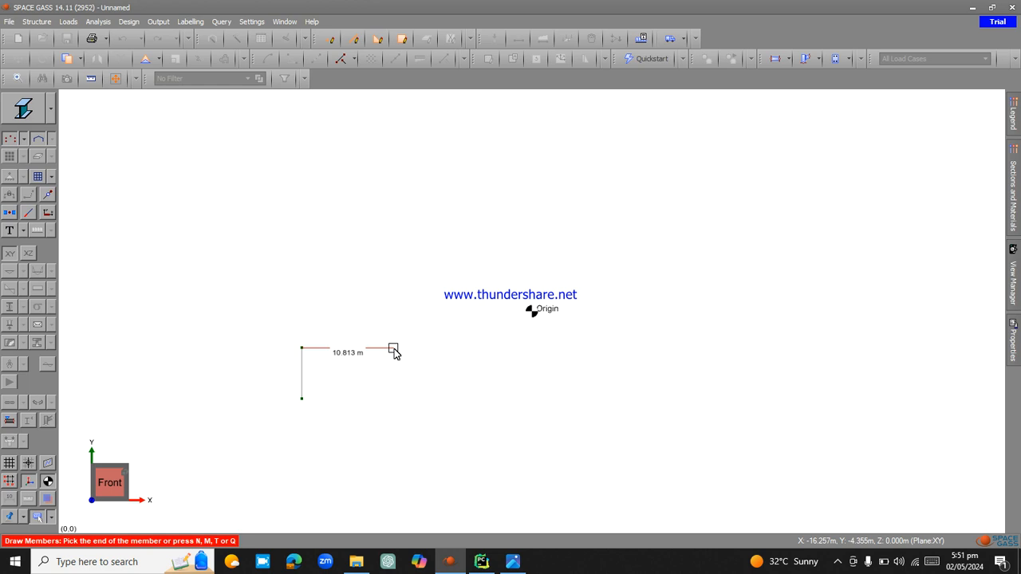
# - Continue the frame with a 5 m horizontal beam to the right and a 3 m vertical member downward from its end
pyautogui.write('5')
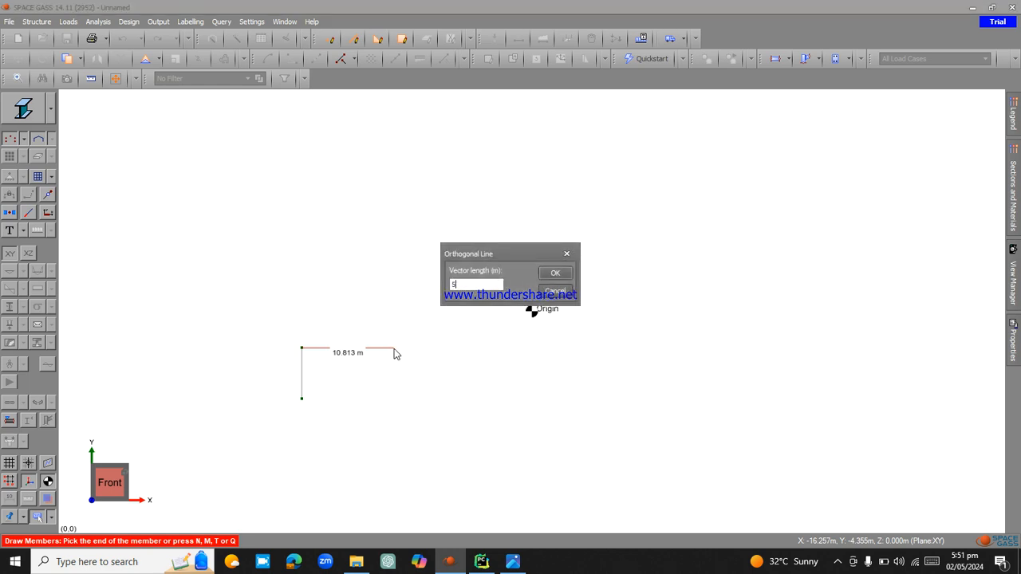
pyautogui.press('Return')
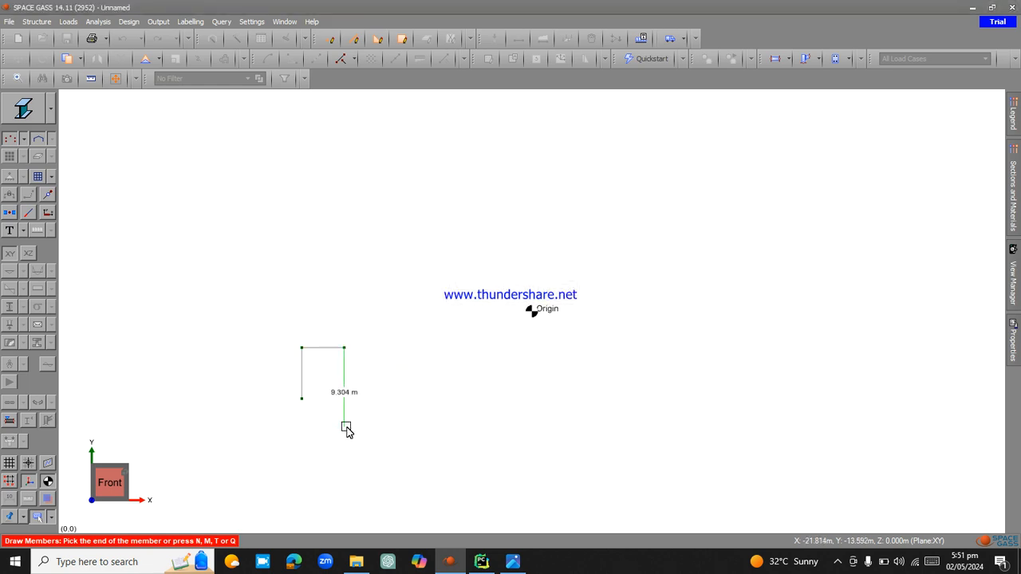
pyautogui.write('3')
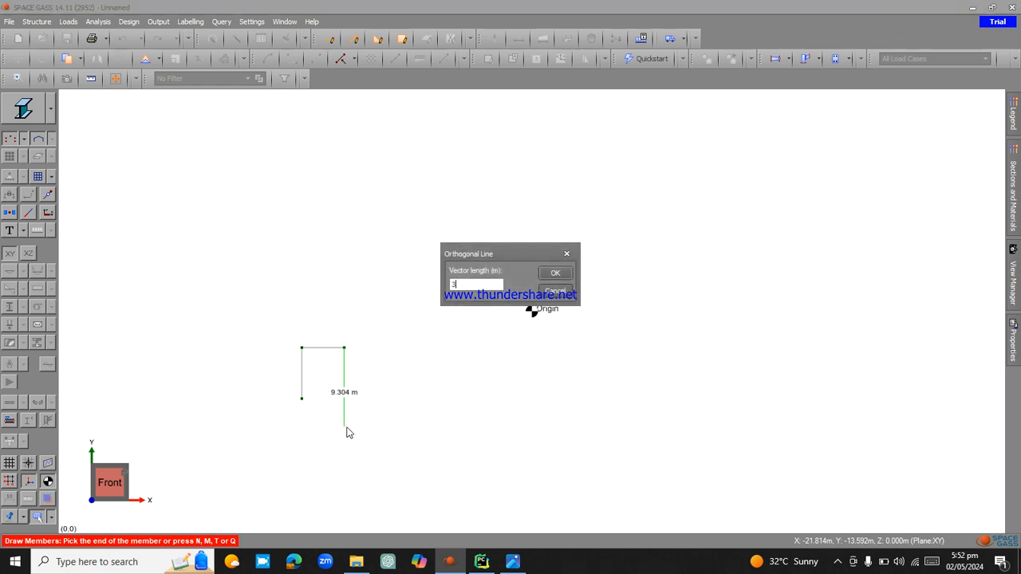
pyautogui.press('Return')
pyautogui.press('Escape')
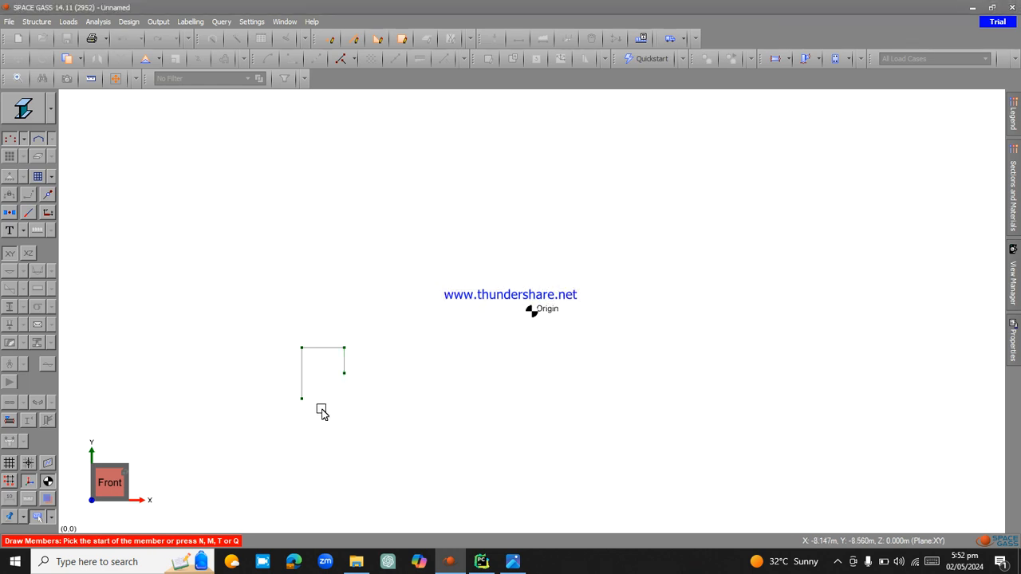
pyautogui.press('Escape')
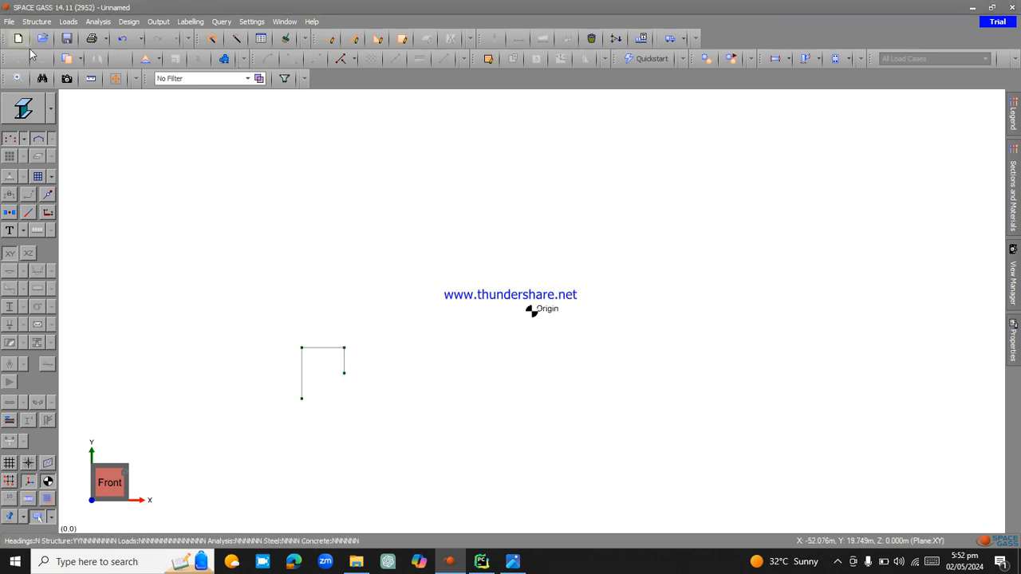
pyautogui.click(14, 78)
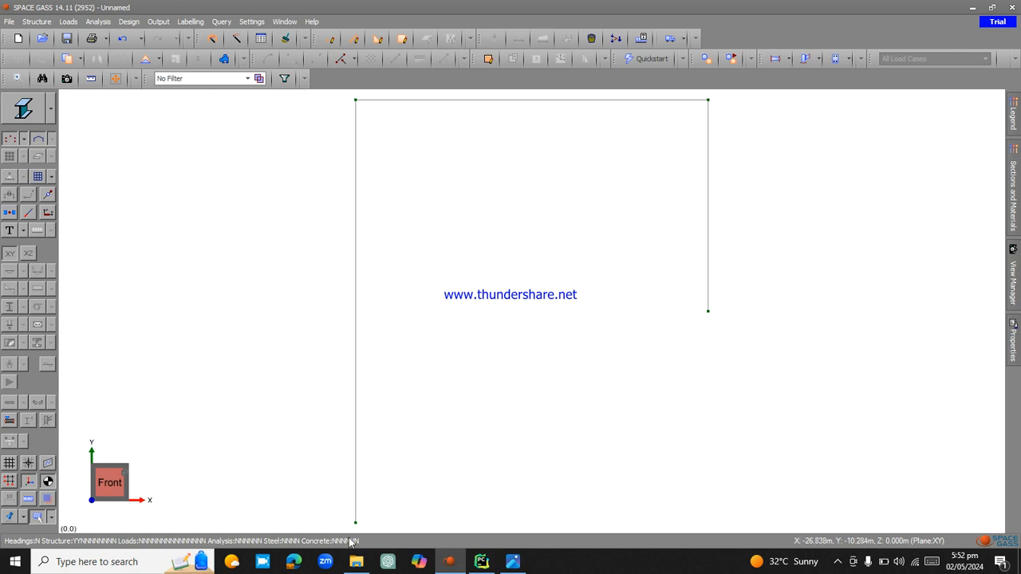
# - Apply a fully fixed restraint (FFFFFF) to the base node of the 6 m column and turn on the restraint display
pyautogui.moveTo(357, 528)
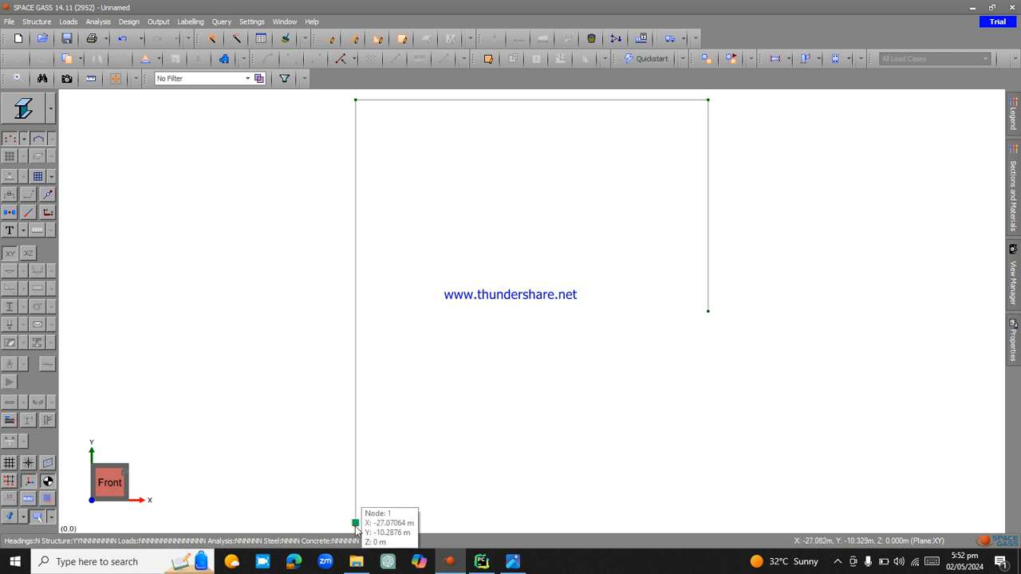
pyautogui.doubleClick(356, 525)
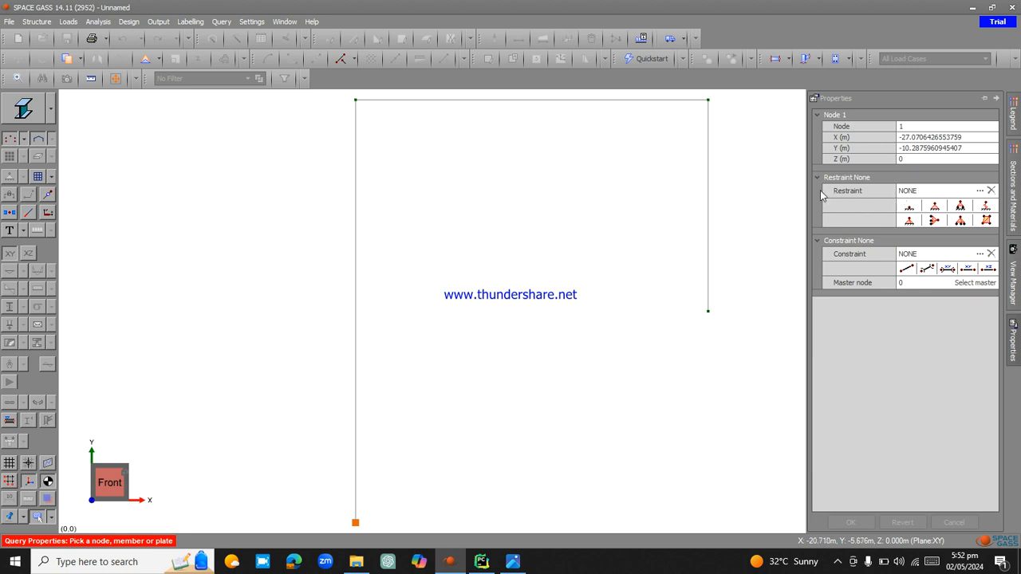
pyautogui.click(908, 208)
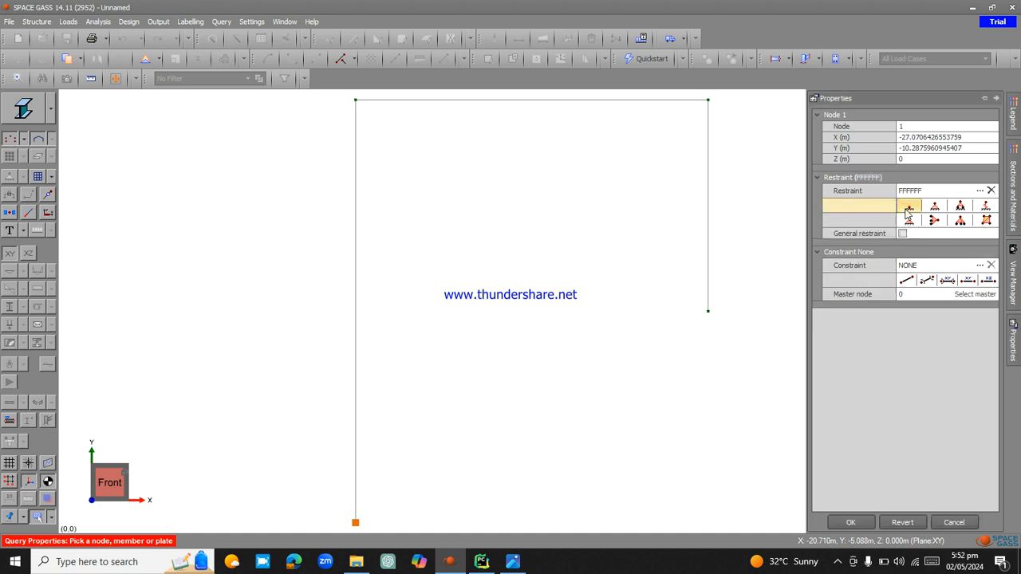
pyautogui.click(850, 522)
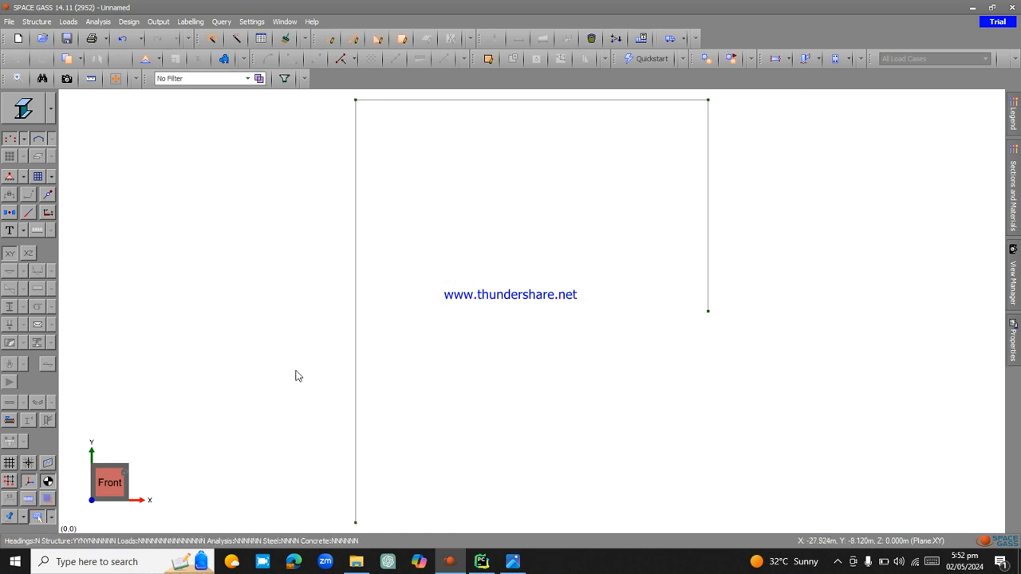
pyautogui.click(11, 177)
pyautogui.moveTo(358, 535)
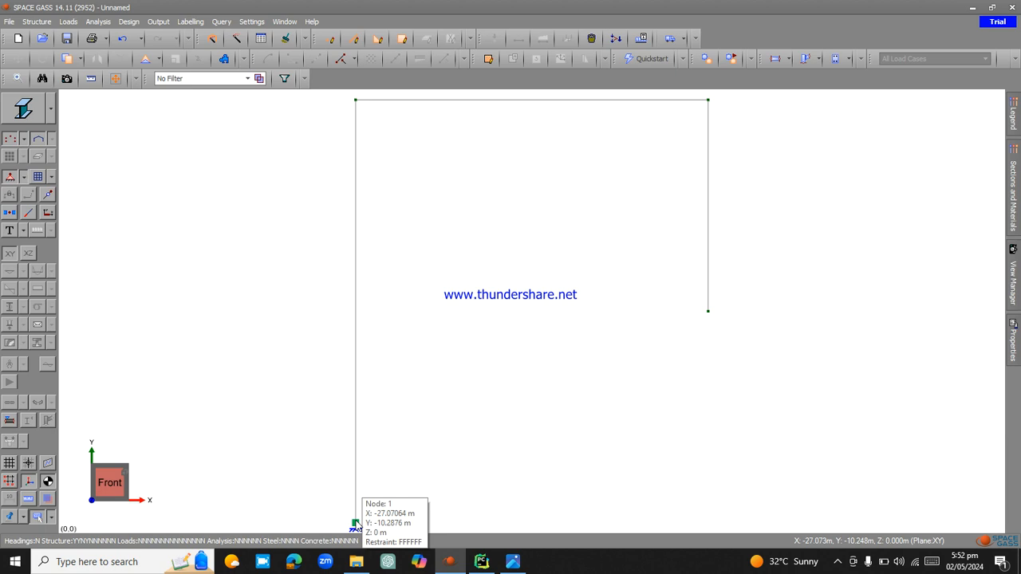
# - Apply a fully fixed restraint (FFFFFF) to the base node of the 3 m column
pyautogui.doubleClick(709, 313)
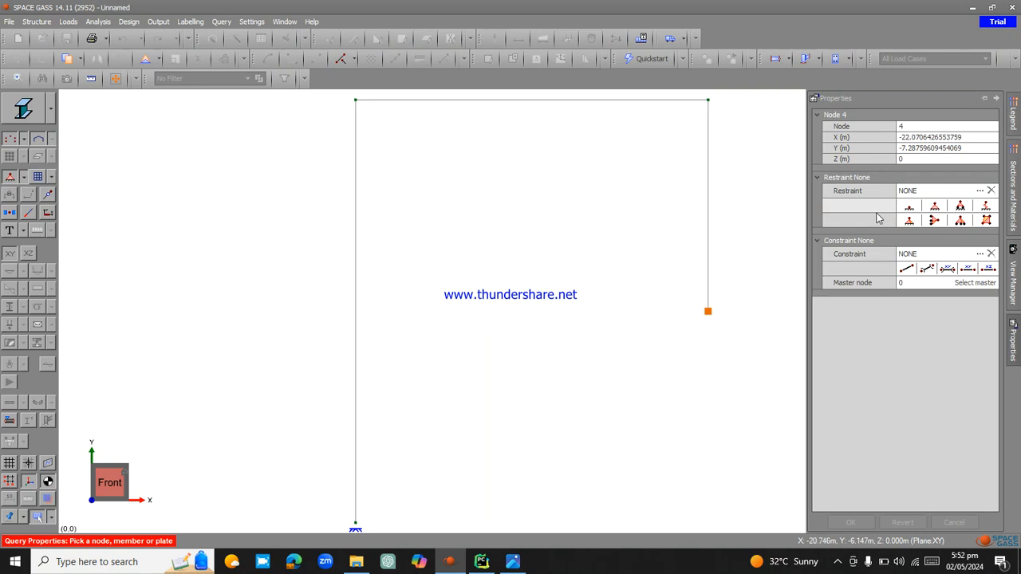
pyautogui.click(910, 205)
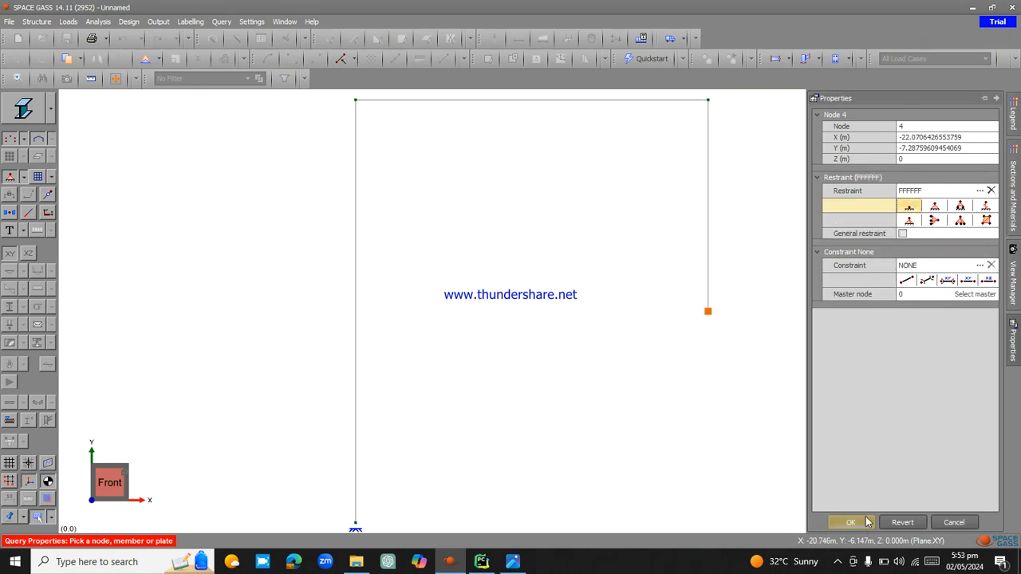
pyautogui.click(867, 521)
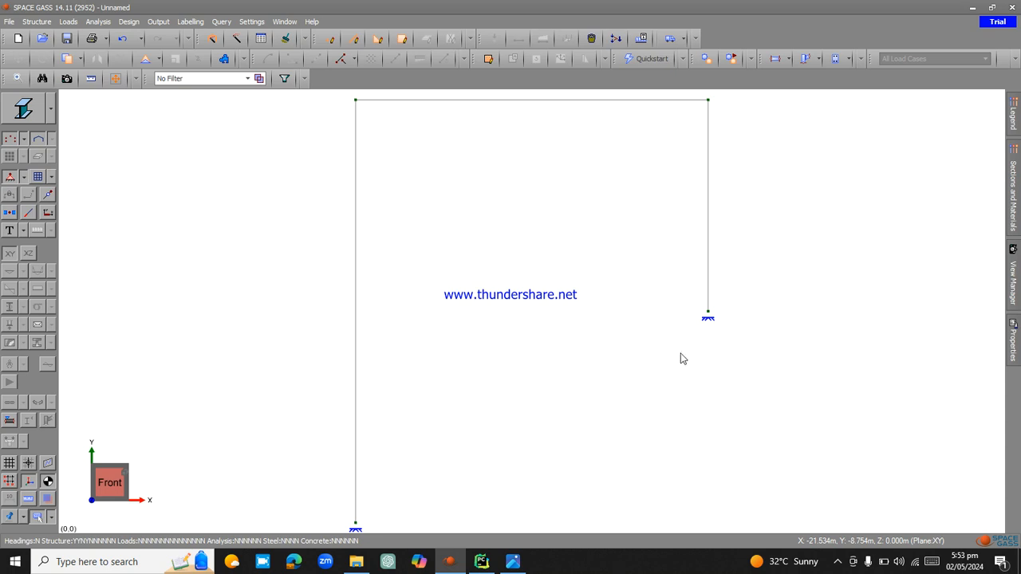
# - Assign STEEL from the Metric material library to the 6 m column
pyautogui.doubleClick(356, 228)
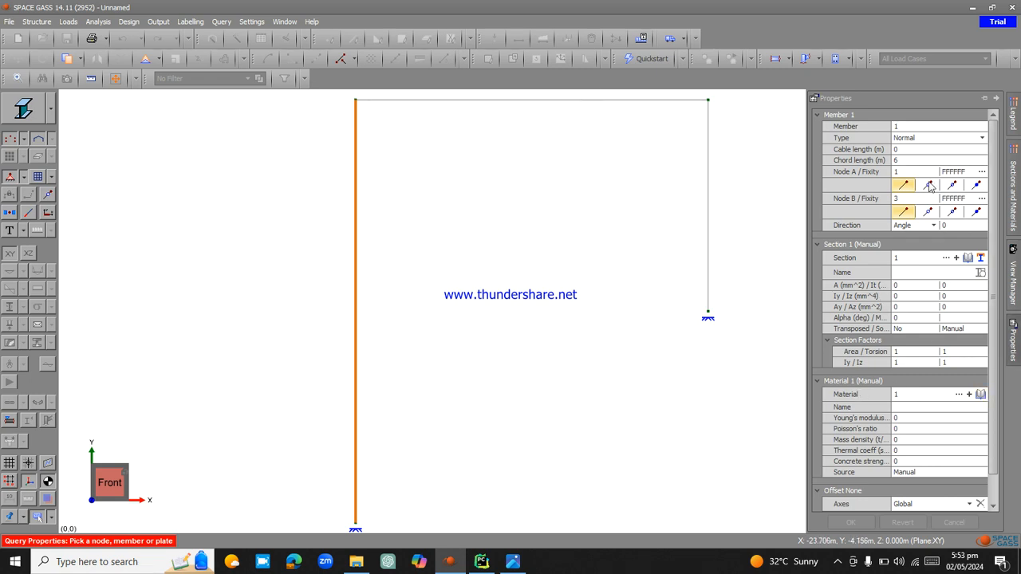
pyautogui.click(980, 394)
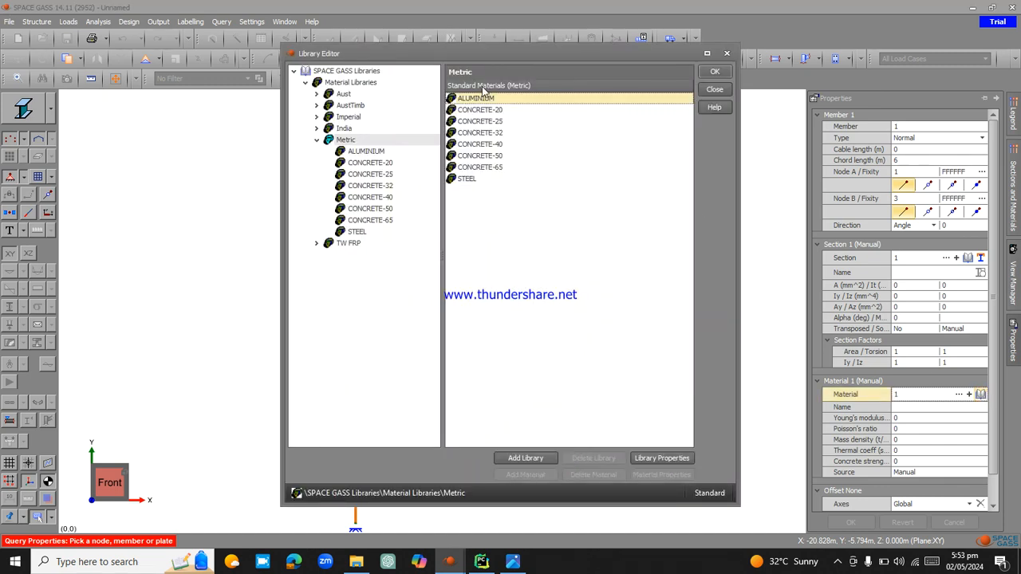
pyautogui.click(465, 180)
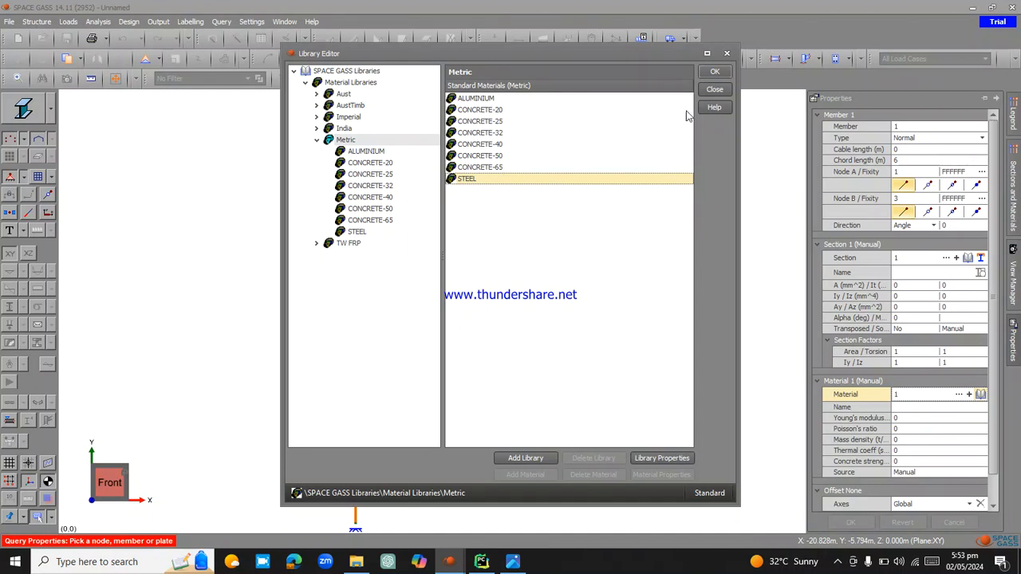
pyautogui.click(726, 73)
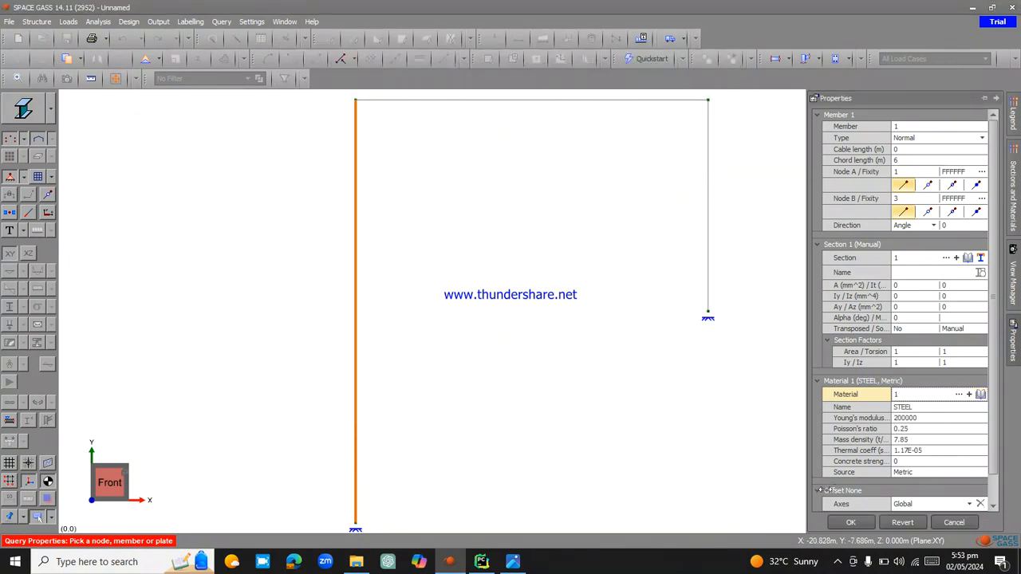
pyautogui.click(858, 527)
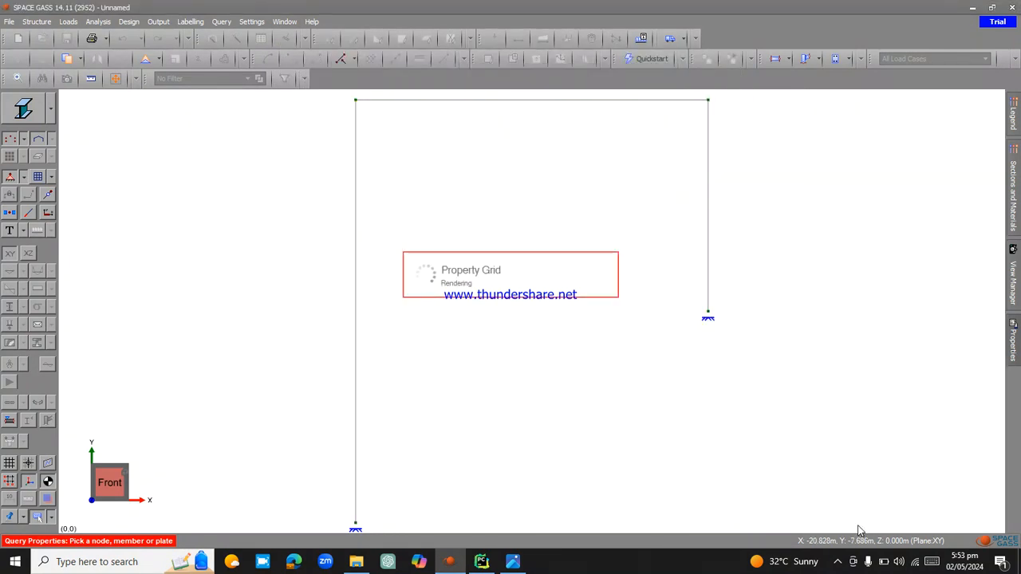
pyautogui.click(355, 316)
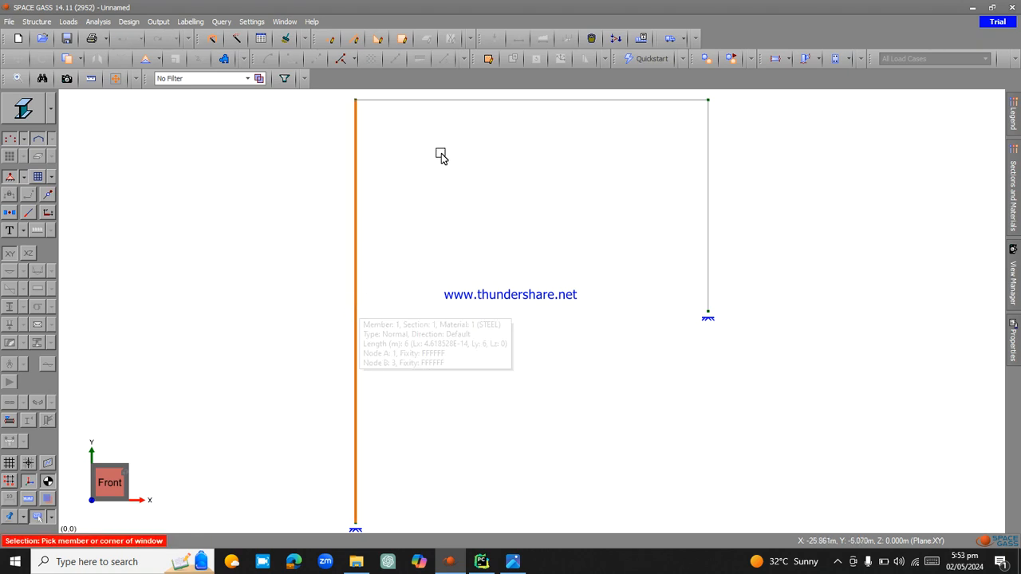
pyautogui.press('Escape')
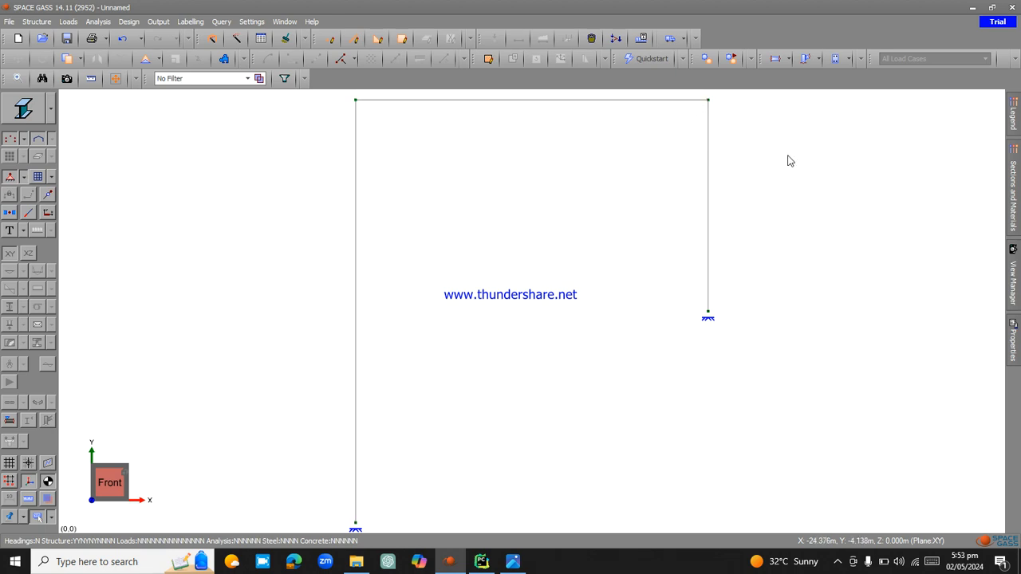
pyautogui.moveTo(706, 189)
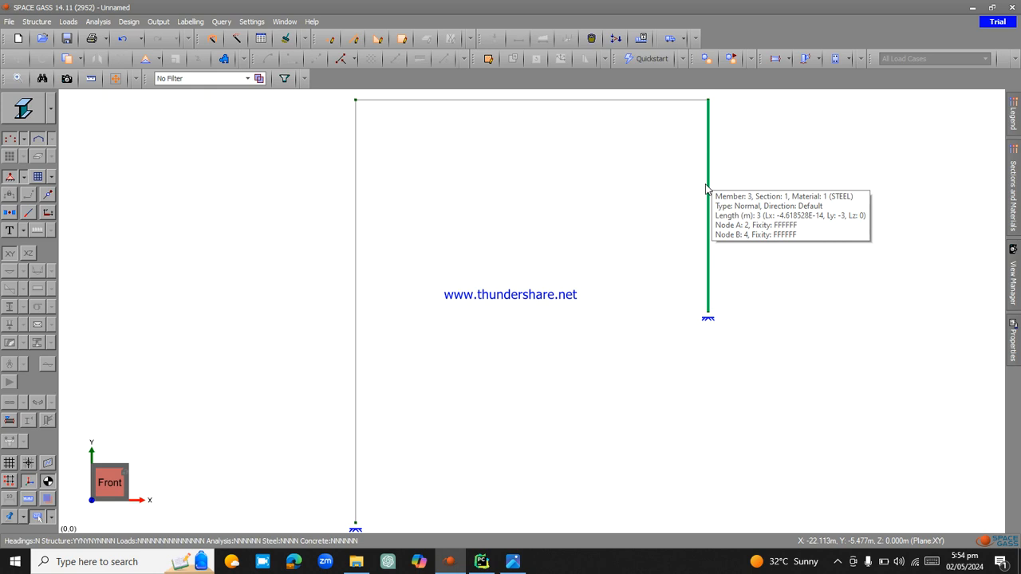
# - Choose the 254x254 UC 89 section from the British universal columns library for the 6 m column
pyautogui.click(357, 267)
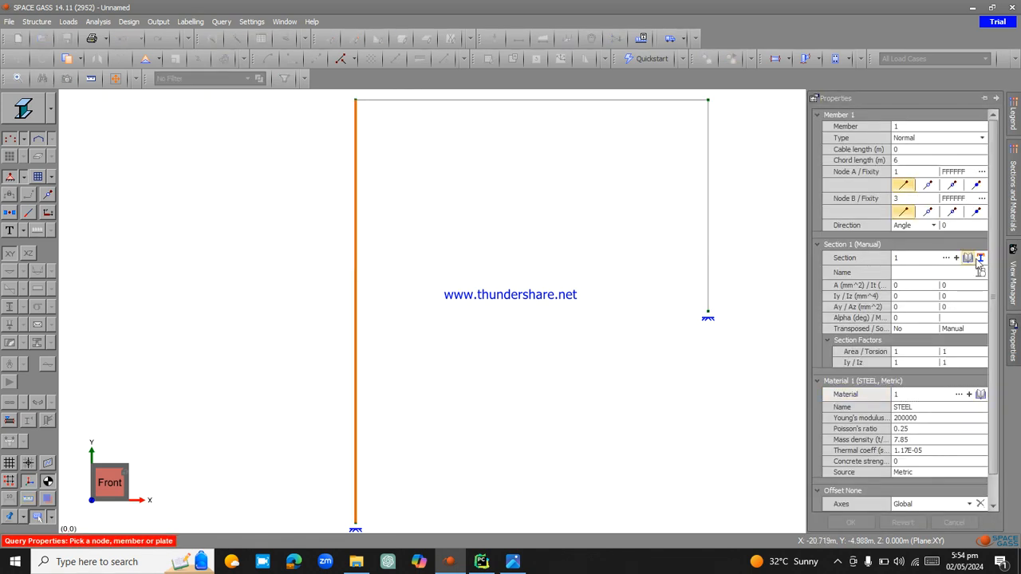
pyautogui.click(970, 259)
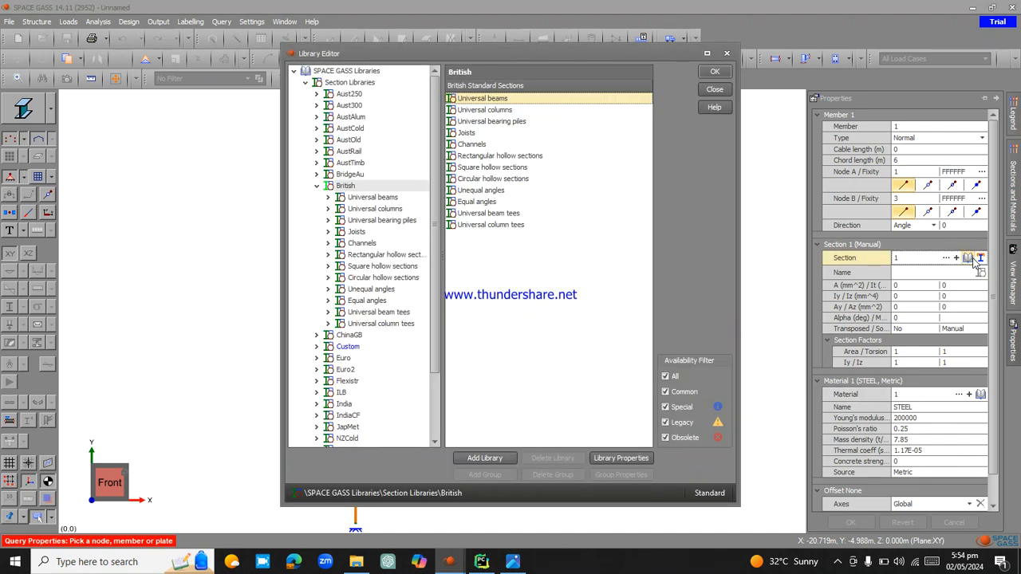
pyautogui.doubleClick(490, 109)
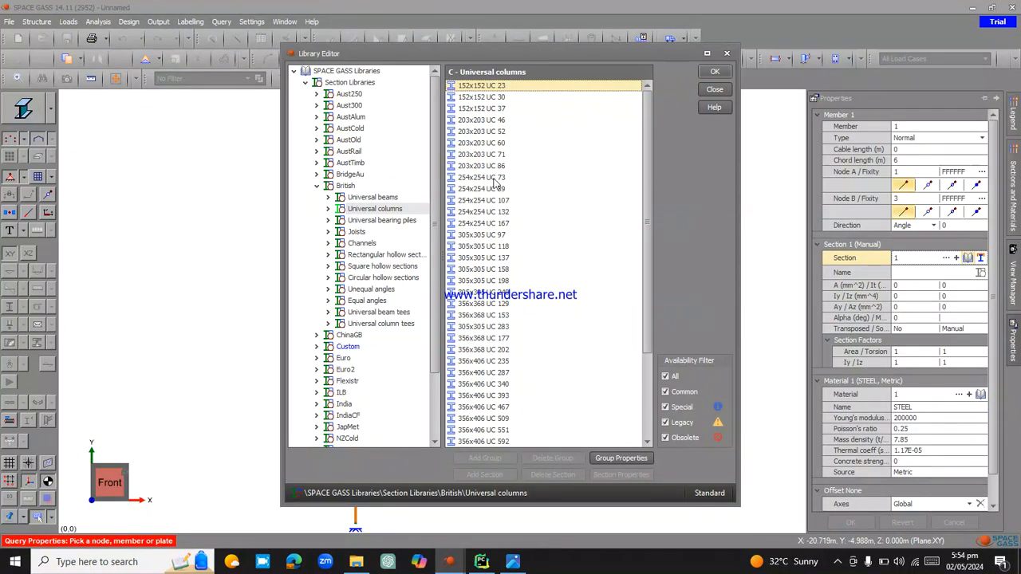
pyautogui.click(496, 189)
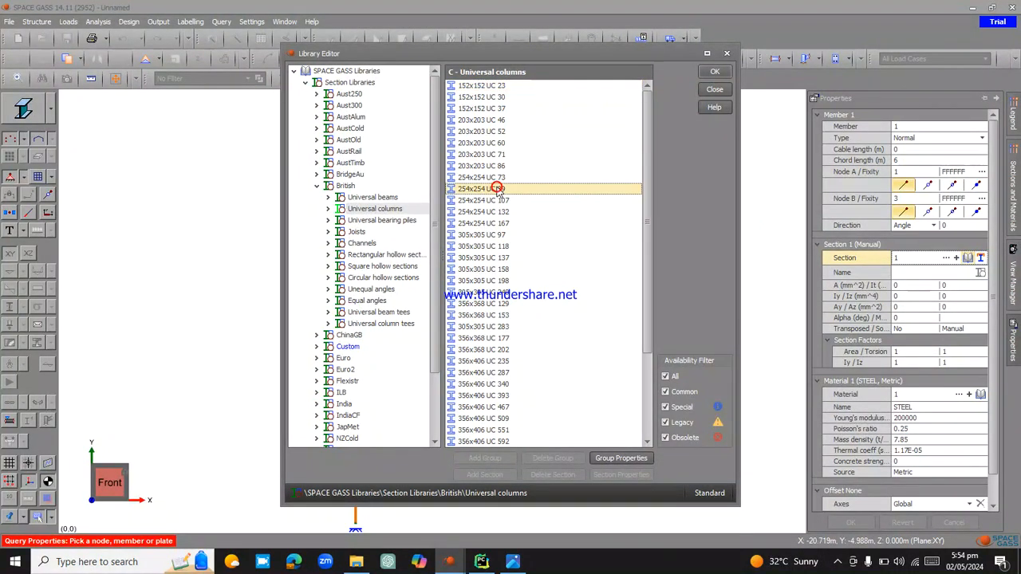
pyautogui.click(714, 72)
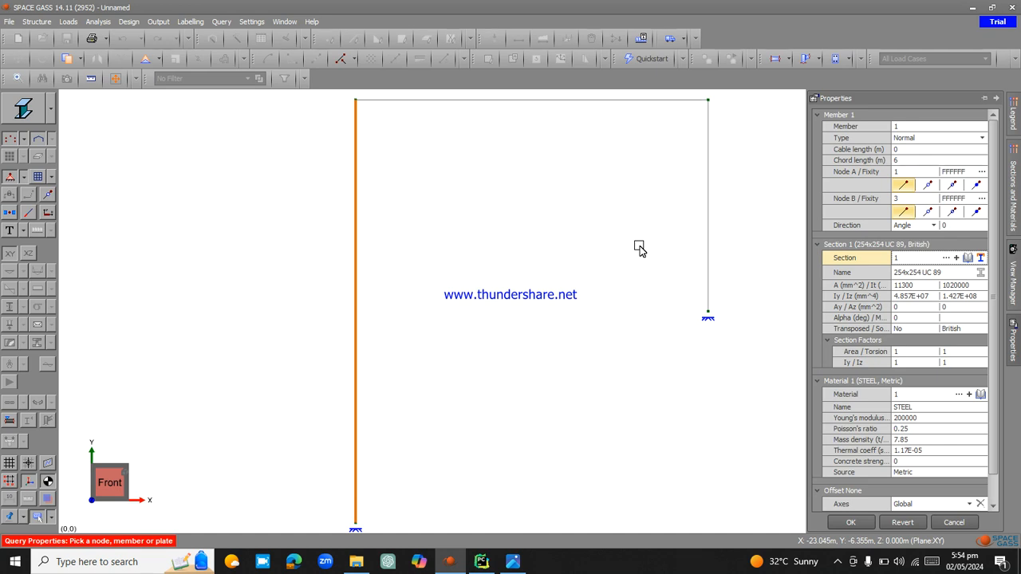
# - Check the reference frame diagram Capture.JPG in the image viewer, return to SPACE GASS and apply the column's section
pyautogui.click(513, 562)
pyautogui.click(513, 563)
pyautogui.click(512, 563)
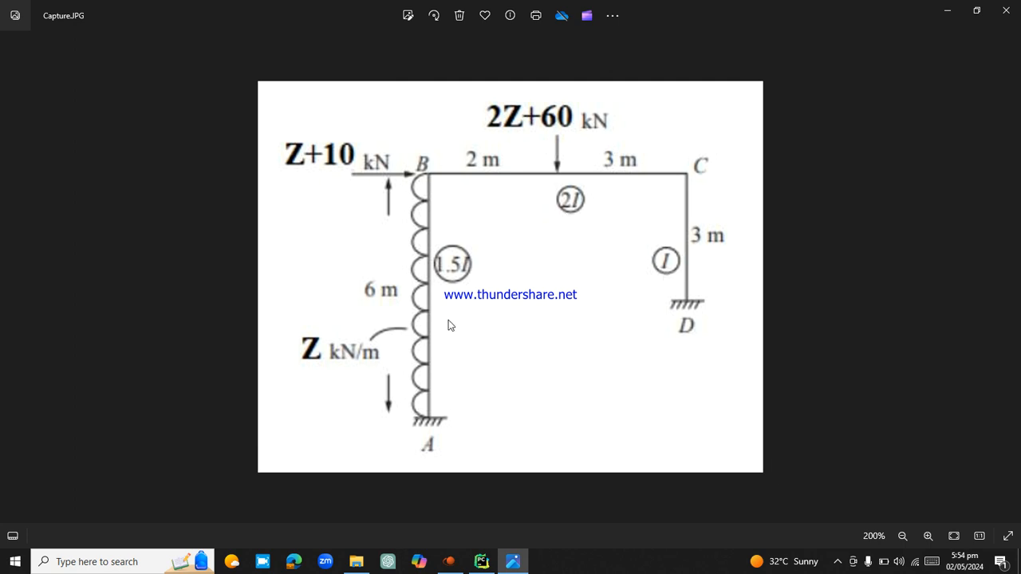
pyautogui.click(946, 16)
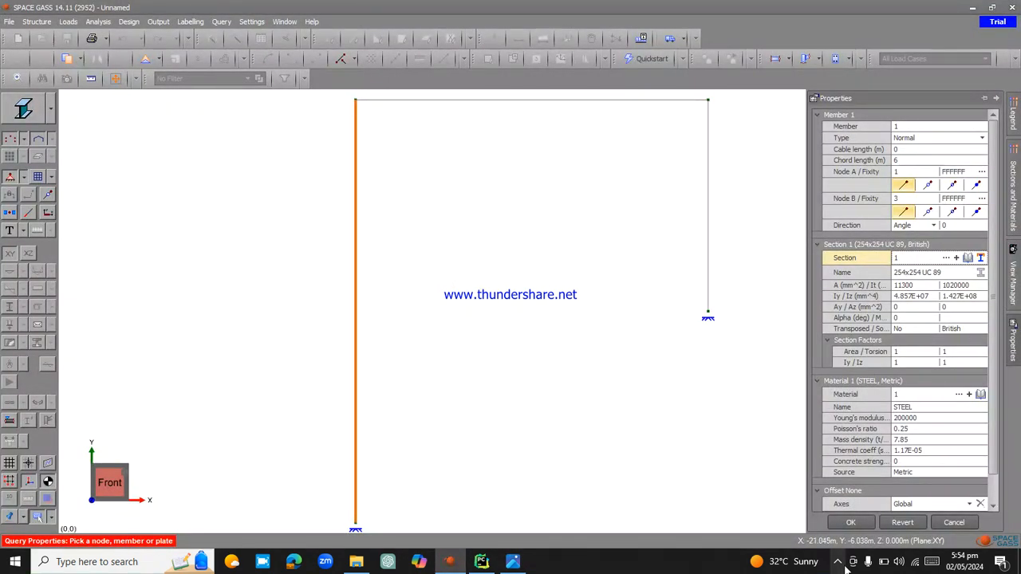
pyautogui.click(858, 526)
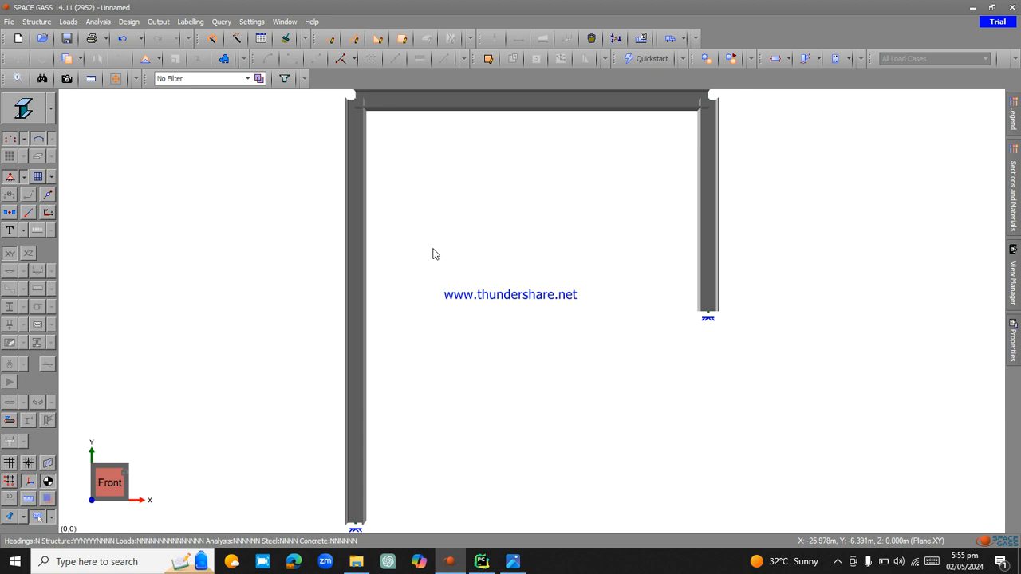
# - Switch the frame's display mode from rendered to wireframe
pyautogui.click(50, 106)
pyautogui.click(51, 107)
pyautogui.click(51, 106)
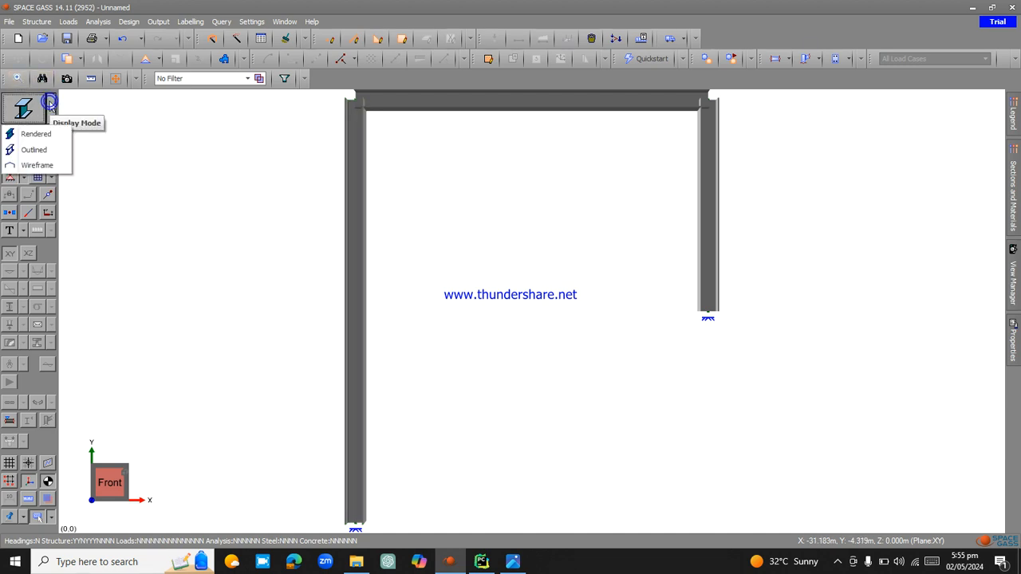
pyautogui.click(37, 165)
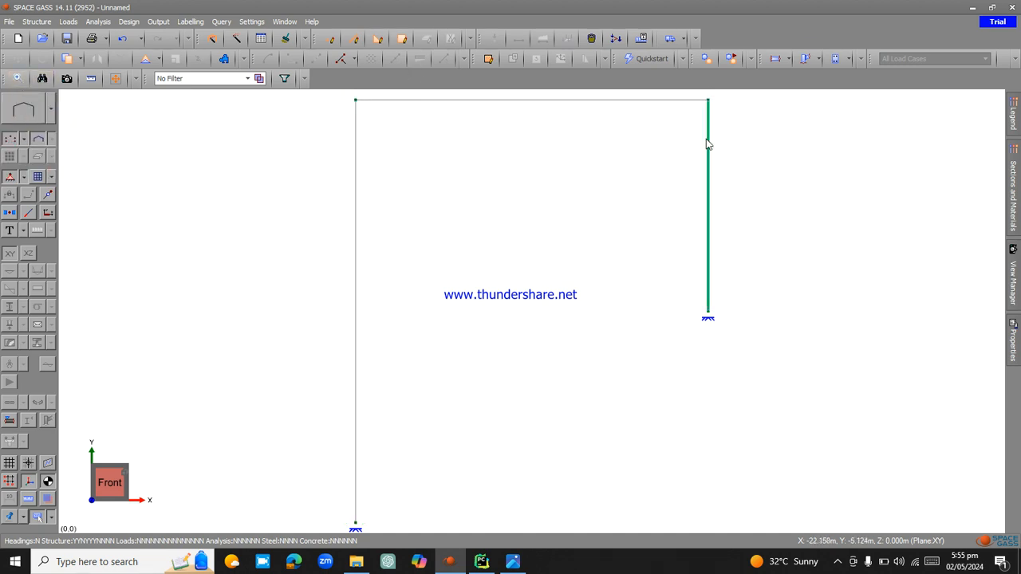
# - Open the 6 m column's member properties and set its section number to 2
pyautogui.moveTo(350, 410)
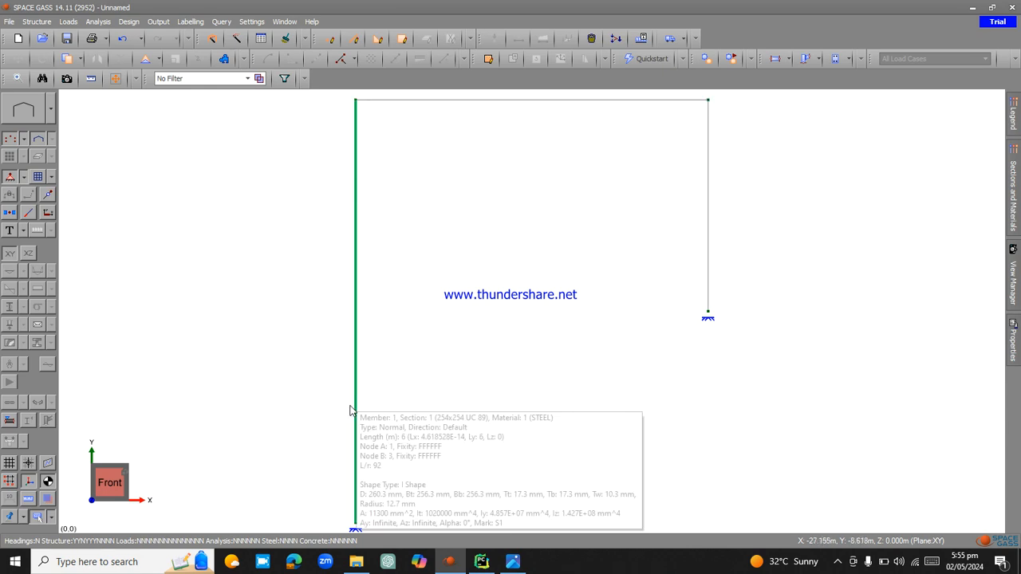
pyautogui.doubleClick(354, 345)
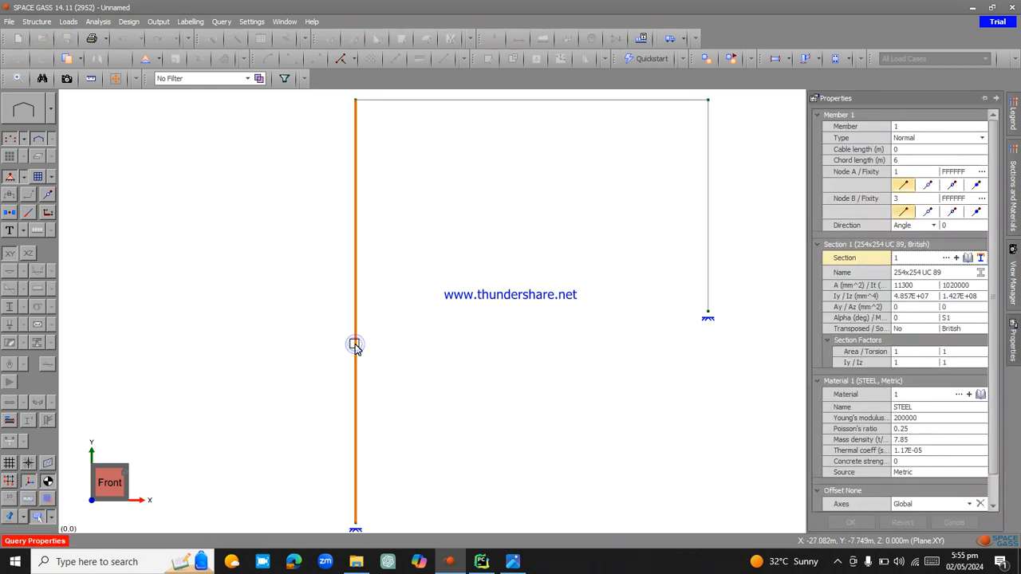
pyautogui.click(915, 257)
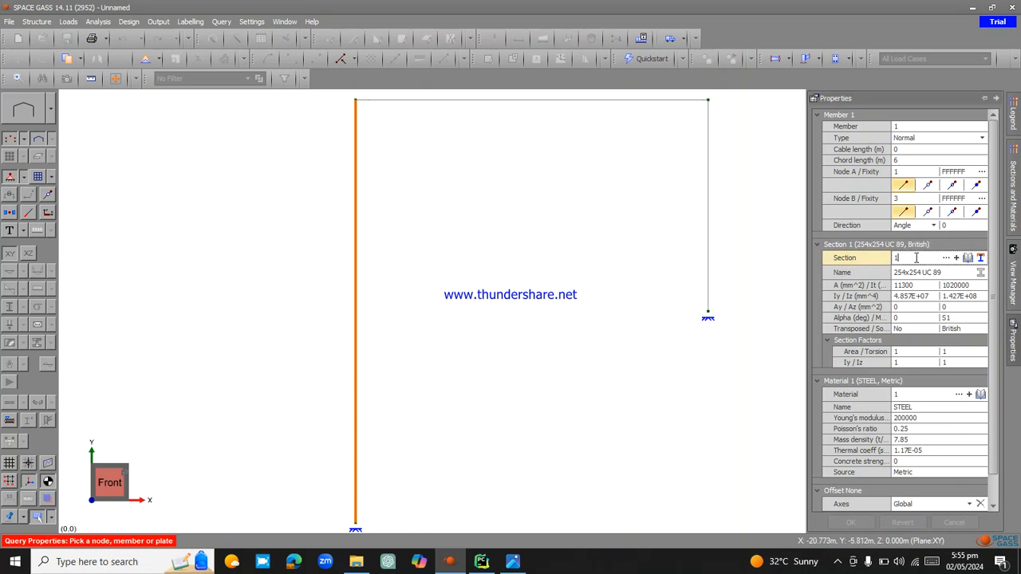
pyautogui.press('BackSpace')
pyautogui.write('2')
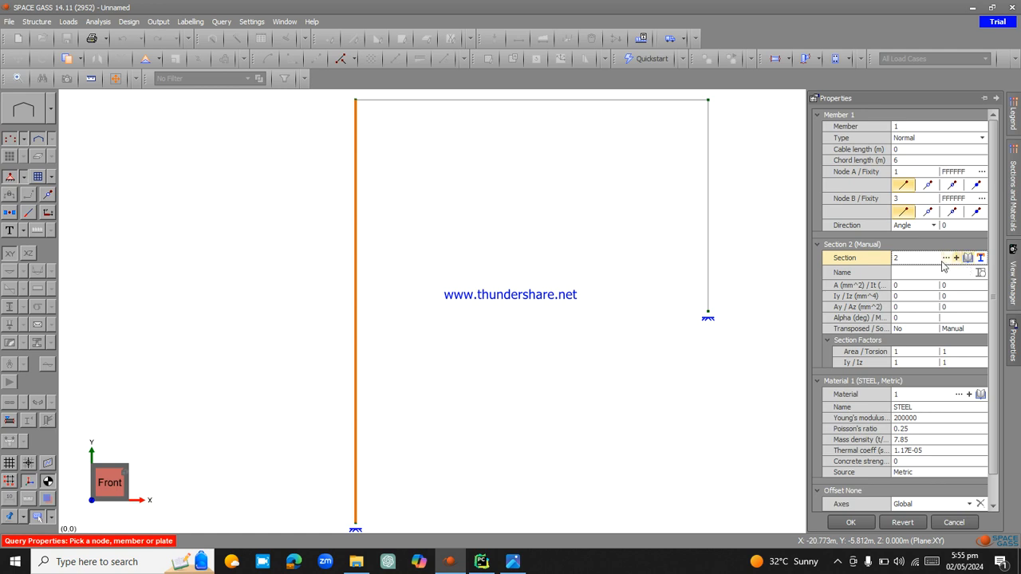
pyautogui.press('BackSpace')
pyautogui.write('1')
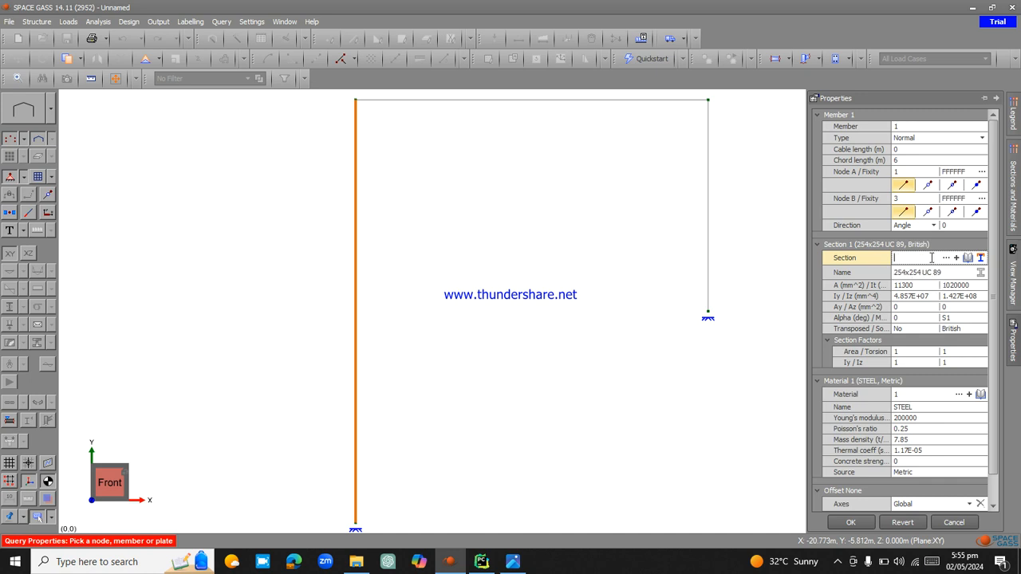
pyautogui.press('BackSpace')
pyautogui.write('2')
# - Define section 2 as 254x254 UC 89 from the British universal columns library and apply it to the 6 m column
pyautogui.click(968, 257)
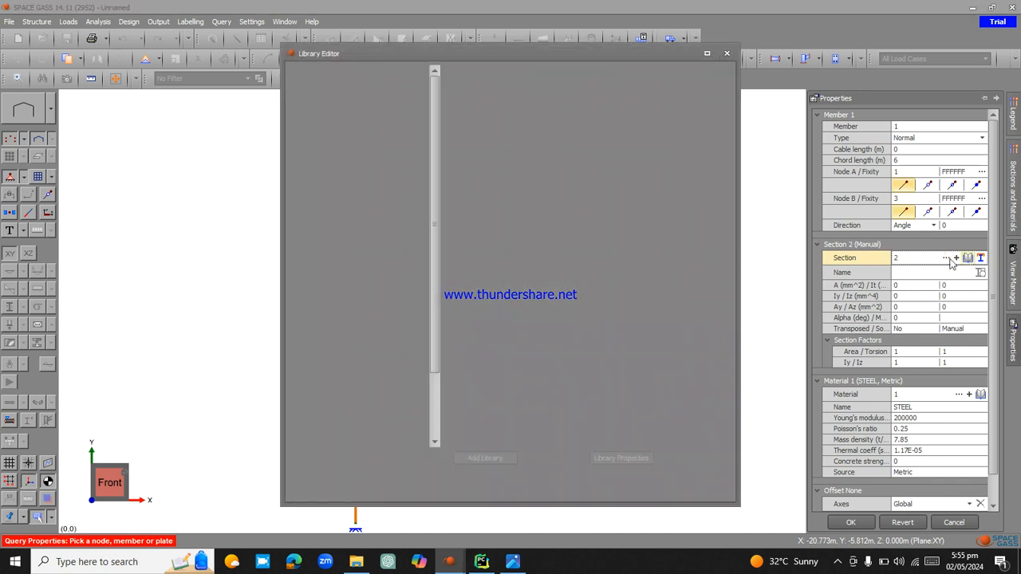
pyautogui.click(490, 110)
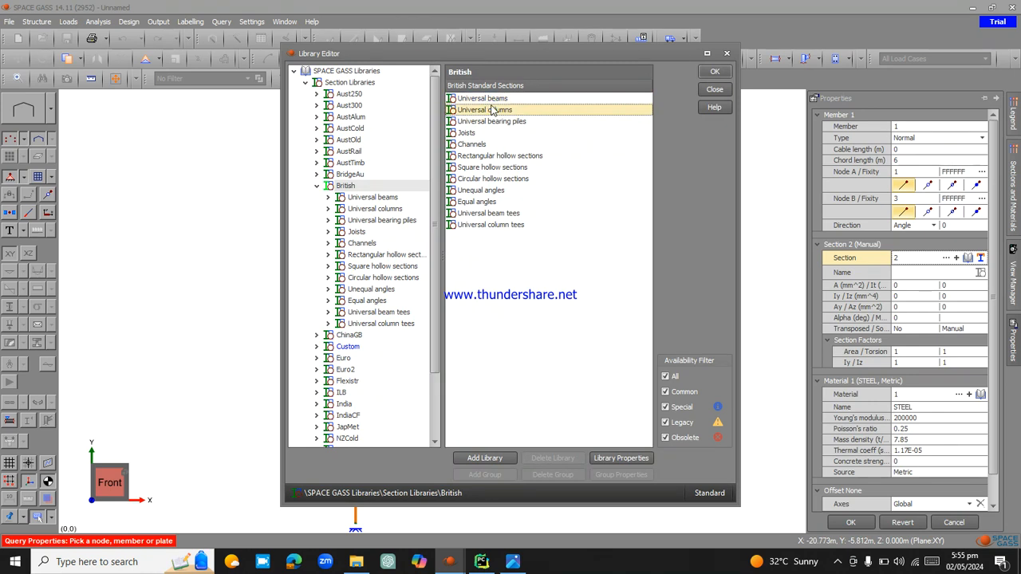
pyautogui.doubleClick(491, 109)
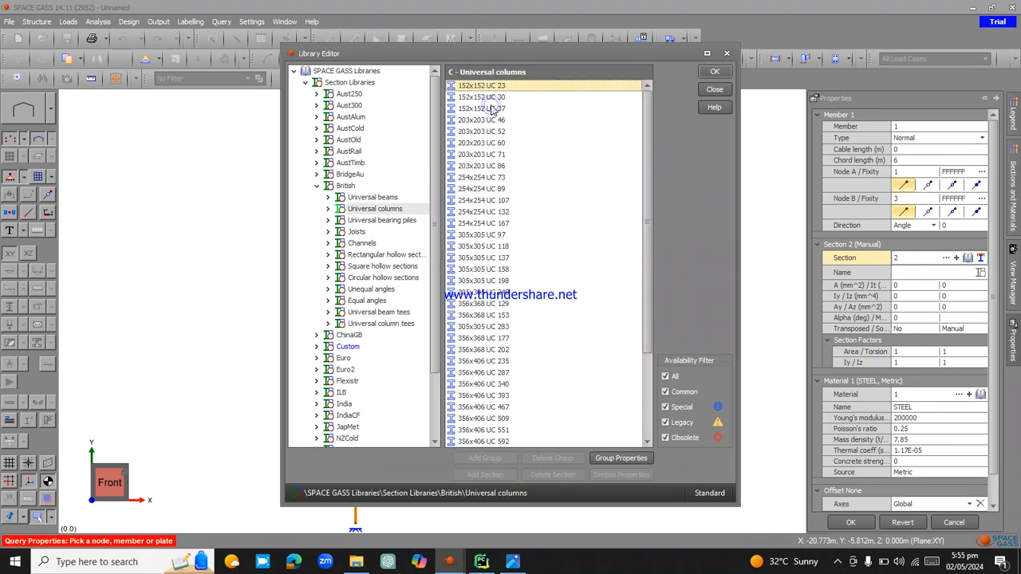
pyautogui.click(493, 189)
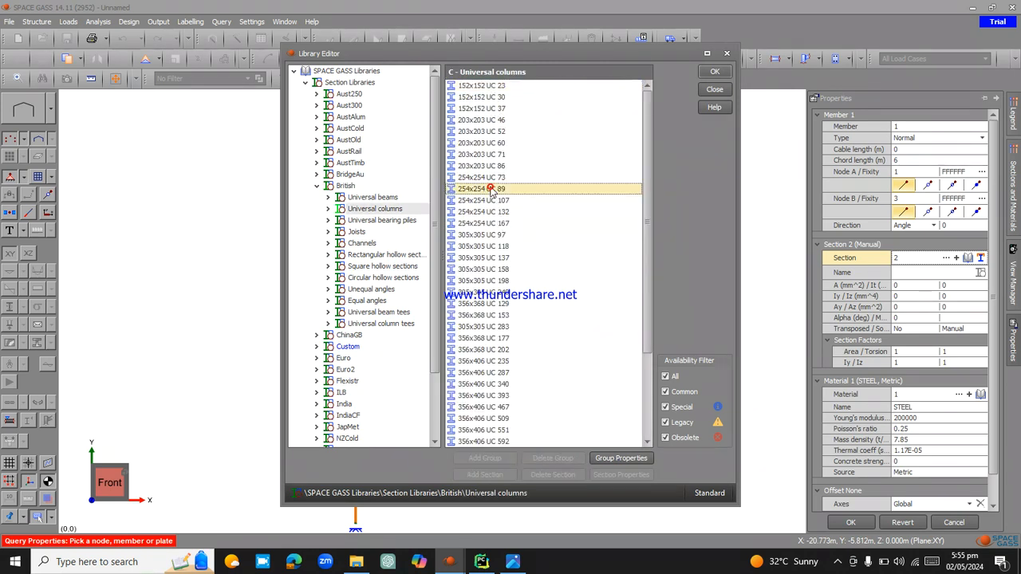
pyautogui.click(714, 71)
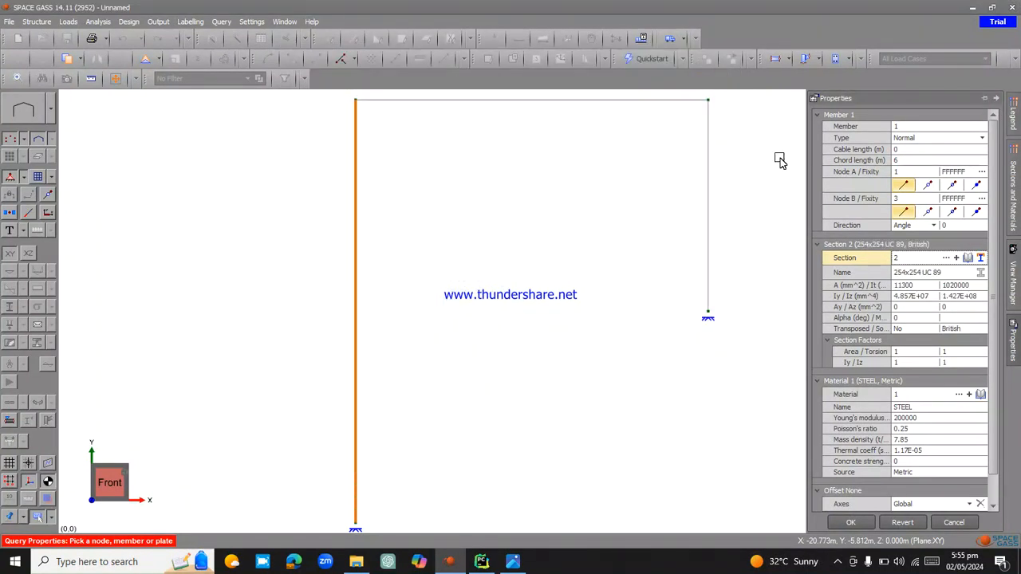
pyautogui.click(855, 524)
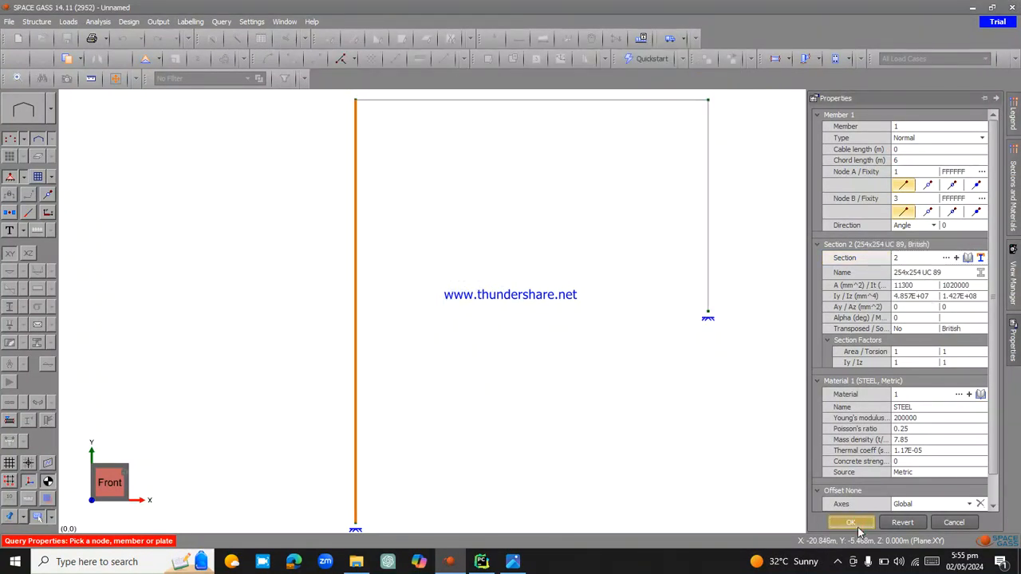
# - Set the 6 m column's section number to 3, define it as 254x254 UC 89 from the British universal columns, and apply it
pyautogui.doubleClick(356, 294)
pyautogui.click(909, 259)
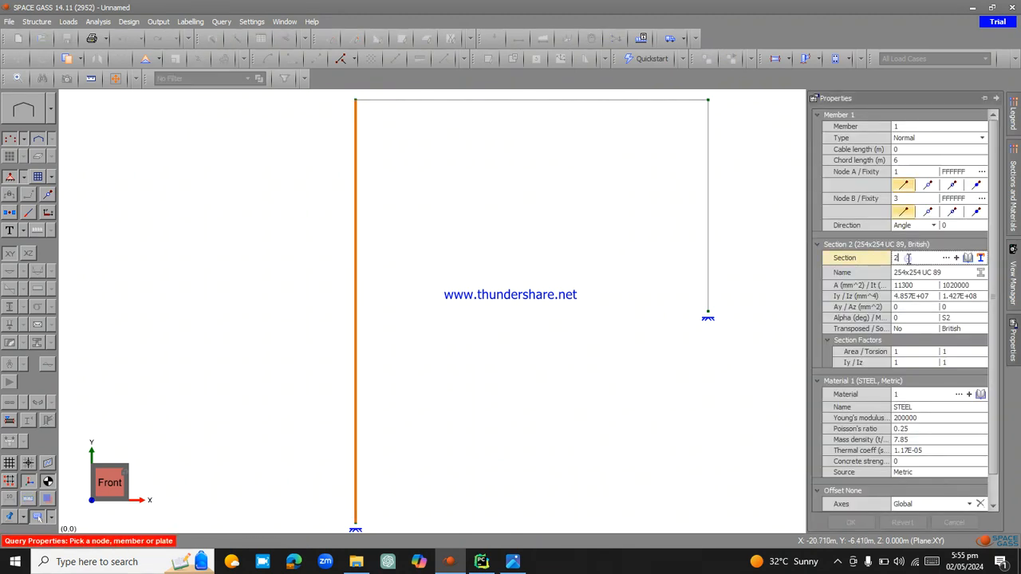
pyautogui.write('3')
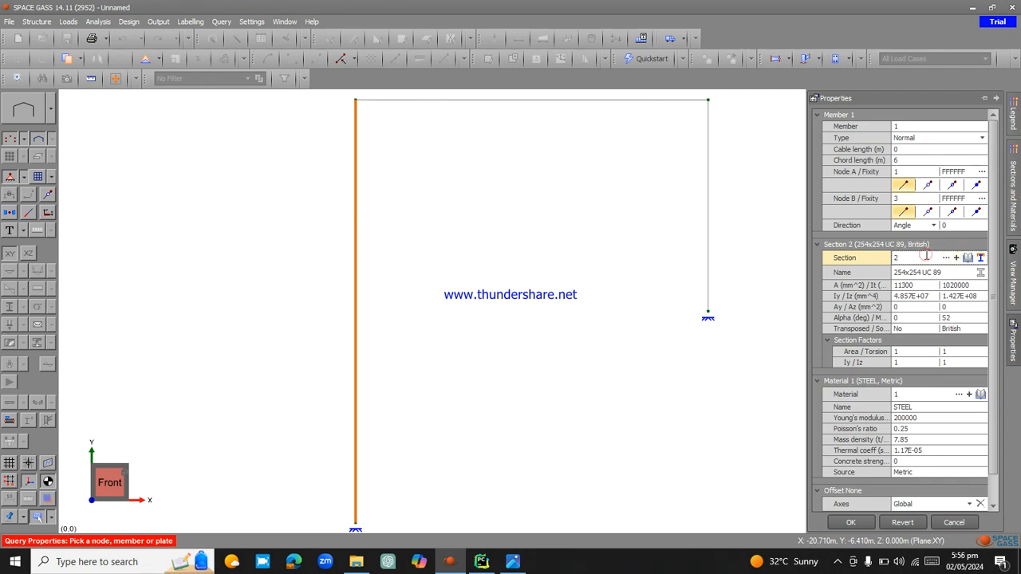
pyautogui.write('3')
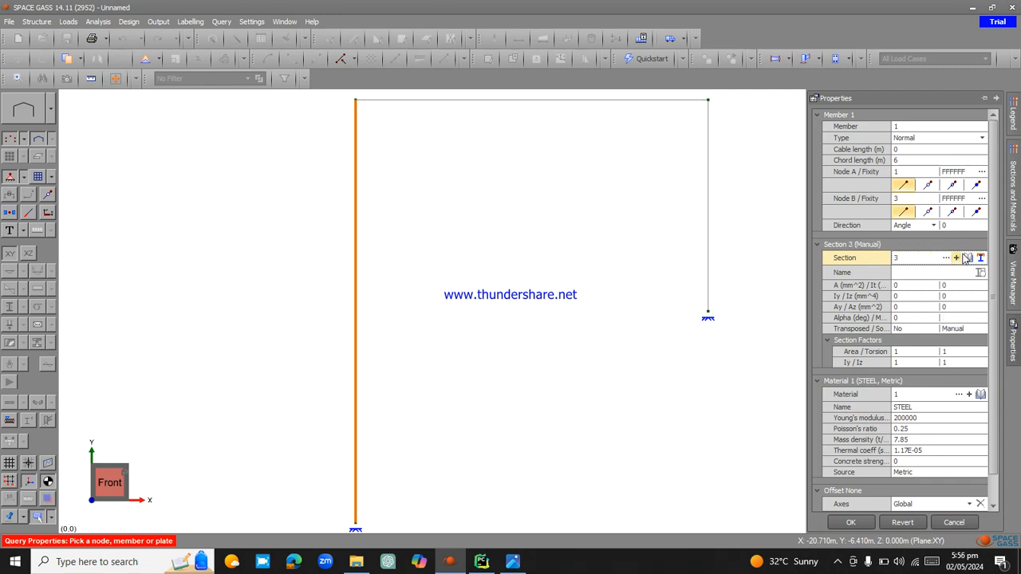
pyautogui.click(968, 257)
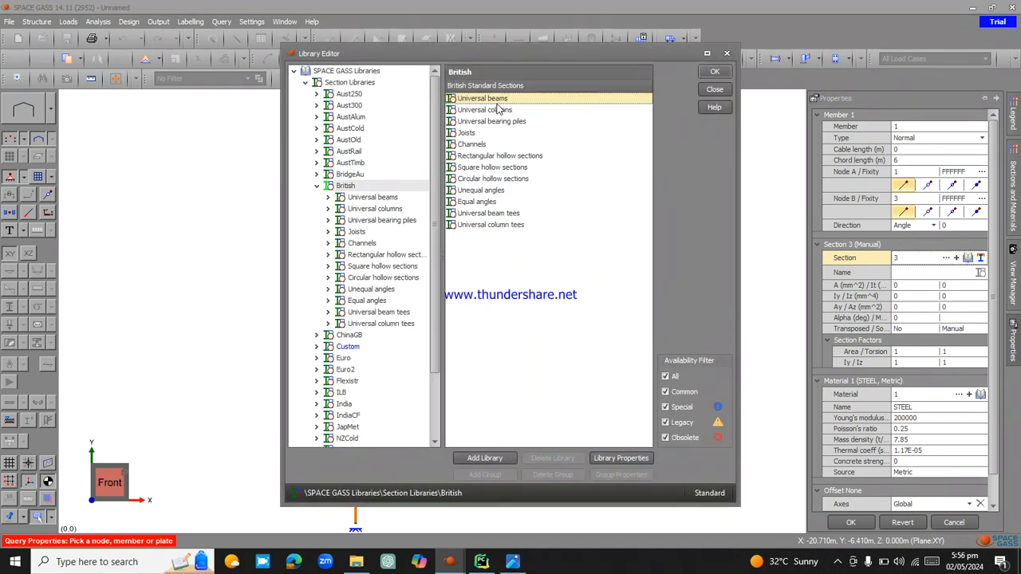
pyautogui.doubleClick(498, 110)
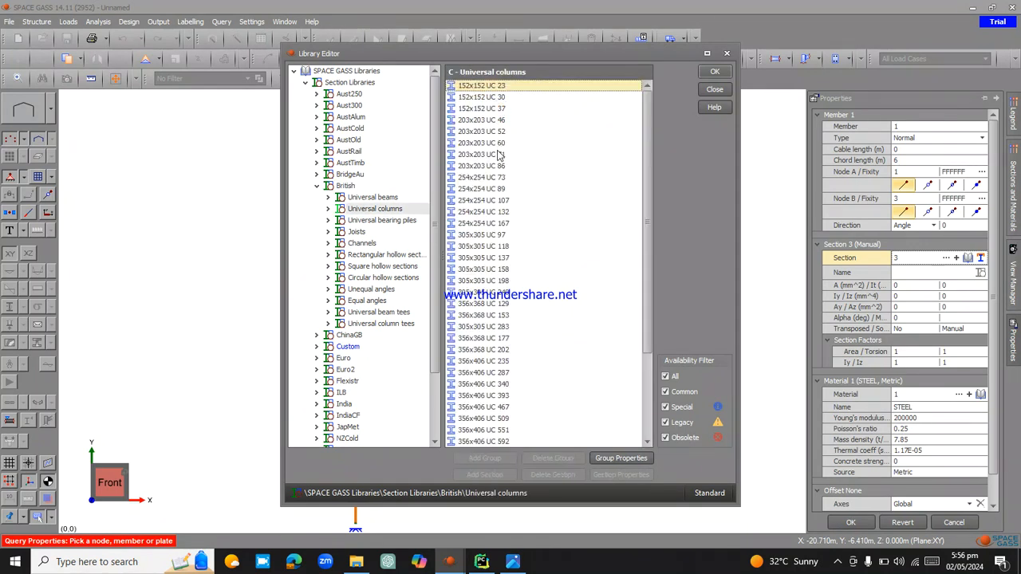
pyautogui.doubleClick(500, 189)
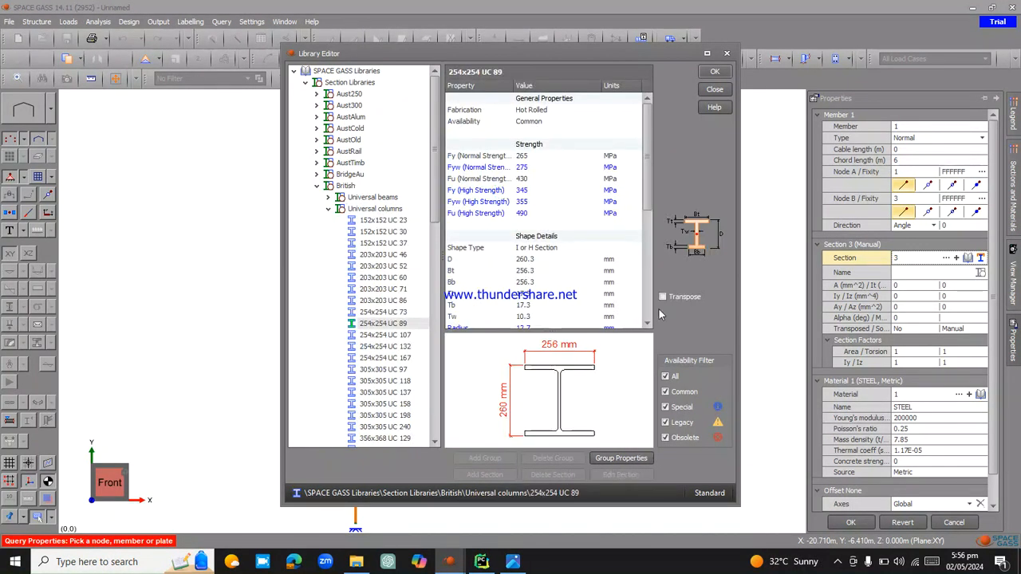
pyautogui.click(713, 73)
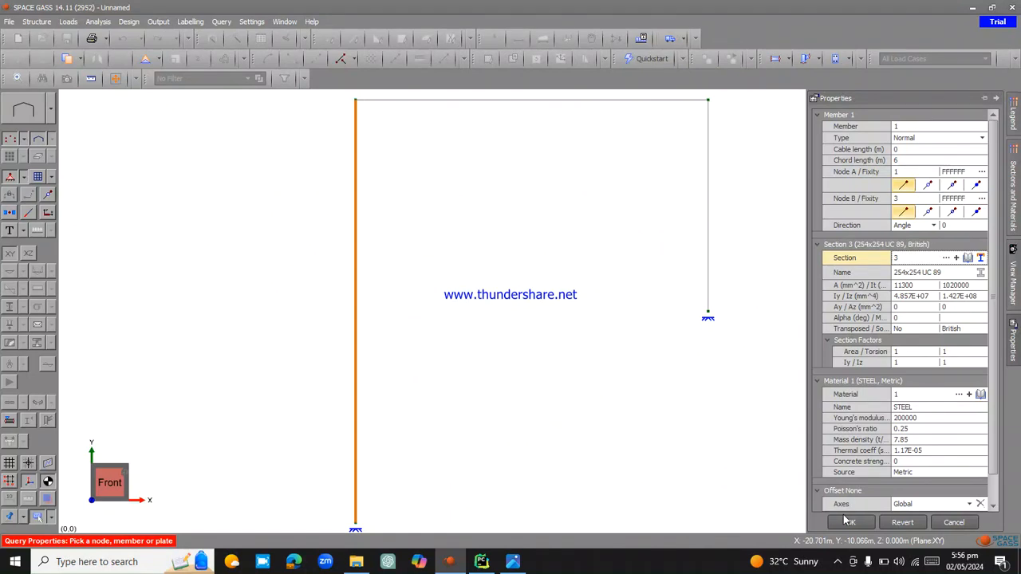
pyautogui.click(852, 522)
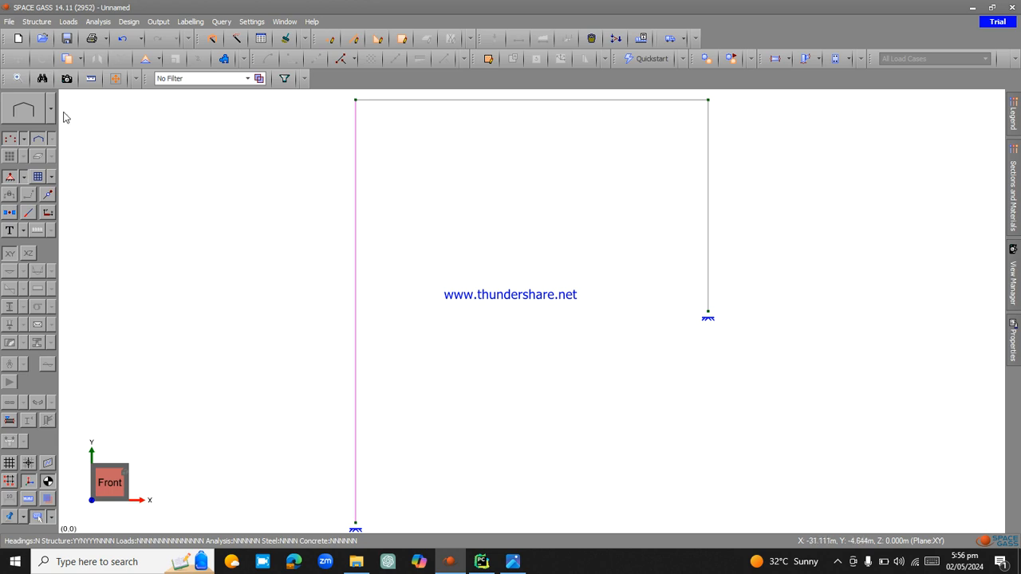
# - Open the section properties datasheet of the structure
pyautogui.click(36, 21)
pyautogui.click(49, 22)
pyautogui.click(55, 24)
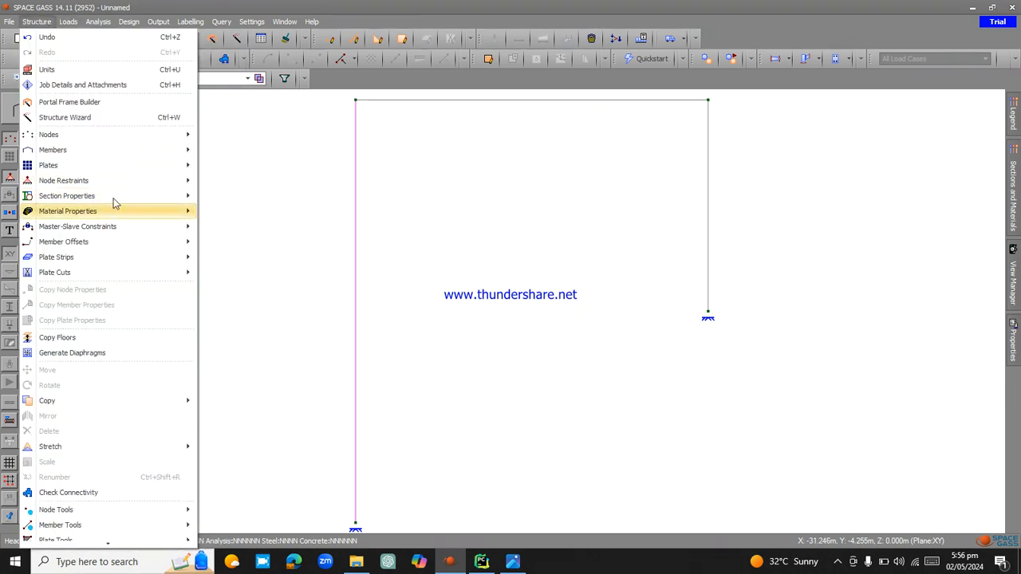
pyautogui.moveTo(130, 199)
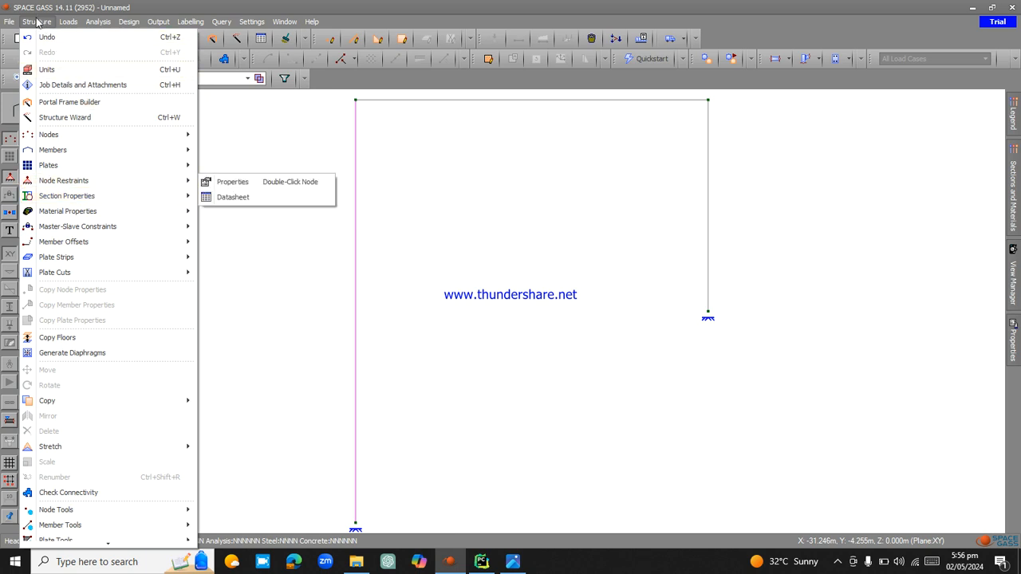
pyautogui.moveTo(83, 210)
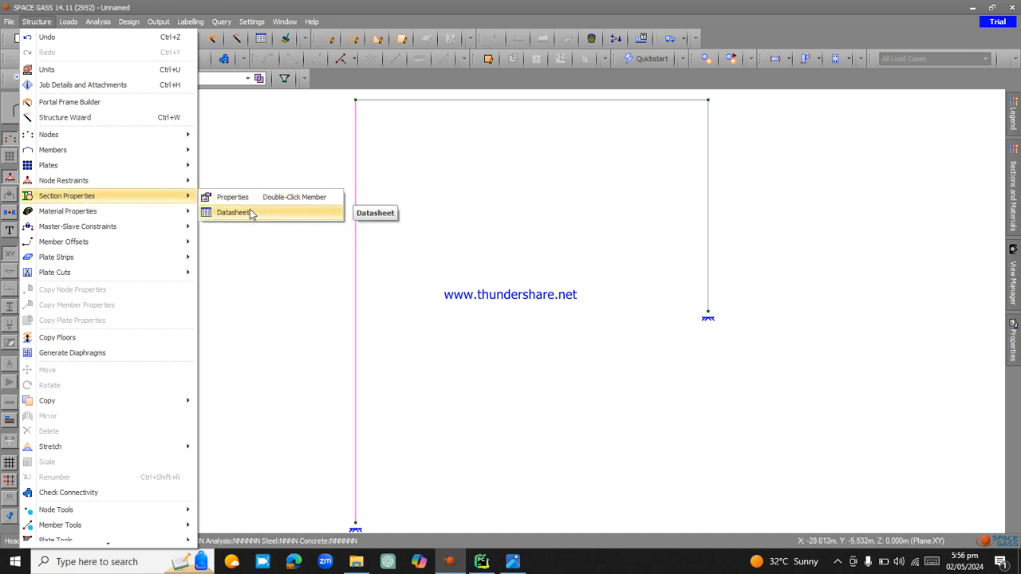
pyautogui.click(233, 213)
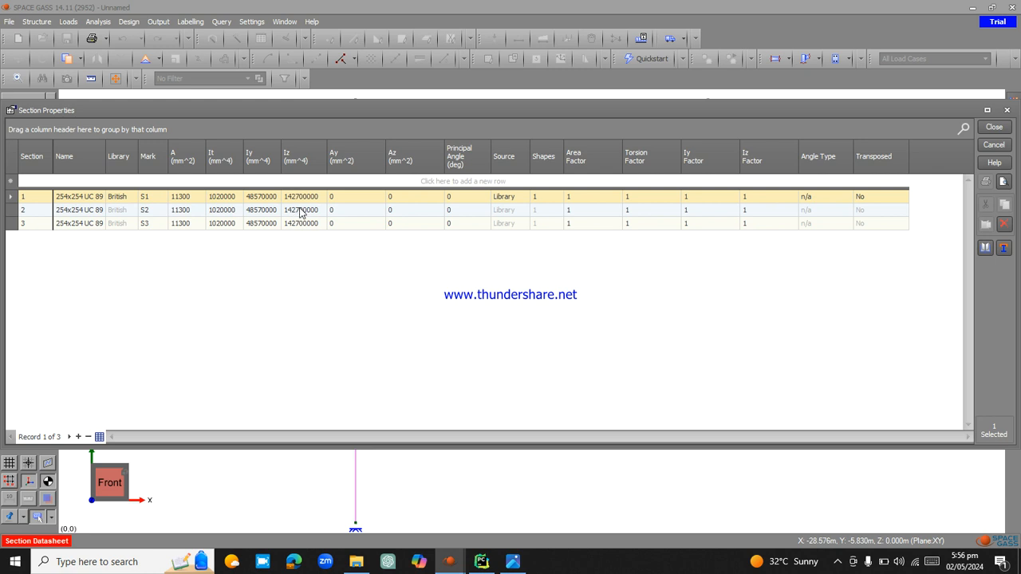
# - Check the members' inertia multipliers in Capture.JPG in the image viewer and select section 2's Iz value in the SPACE GASS datasheet
pyautogui.click(513, 561)
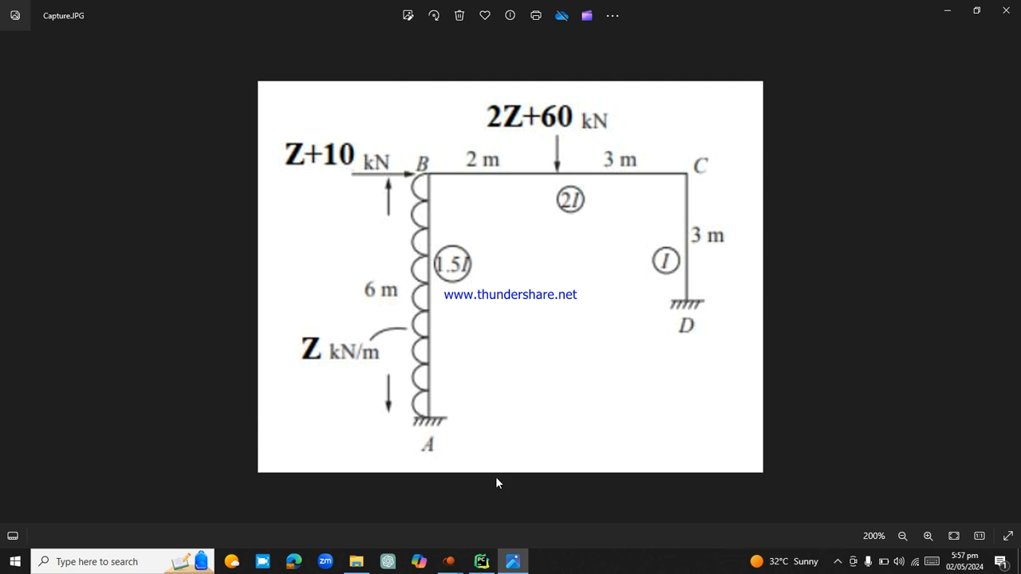
pyautogui.click(514, 565)
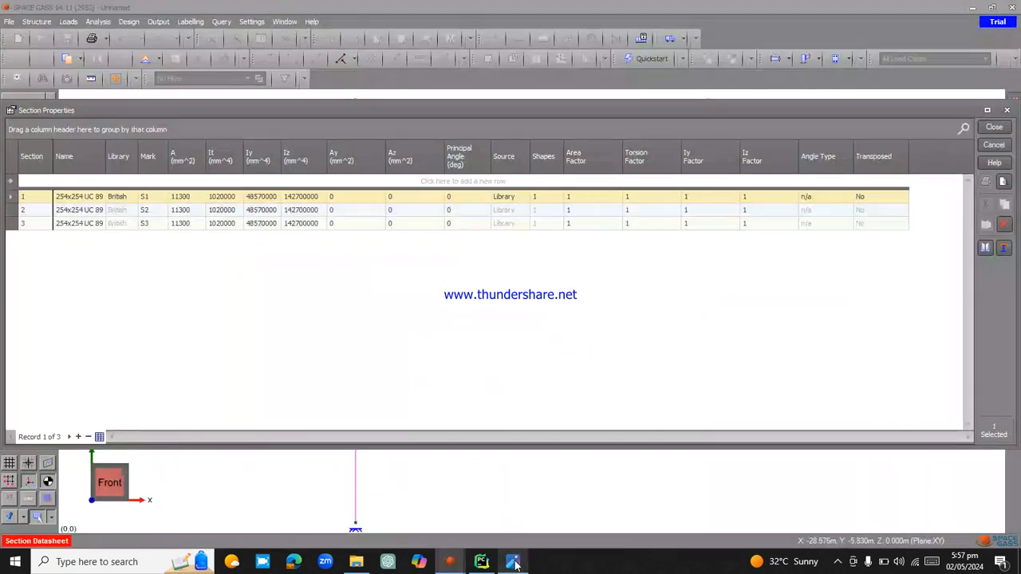
pyautogui.click(298, 224)
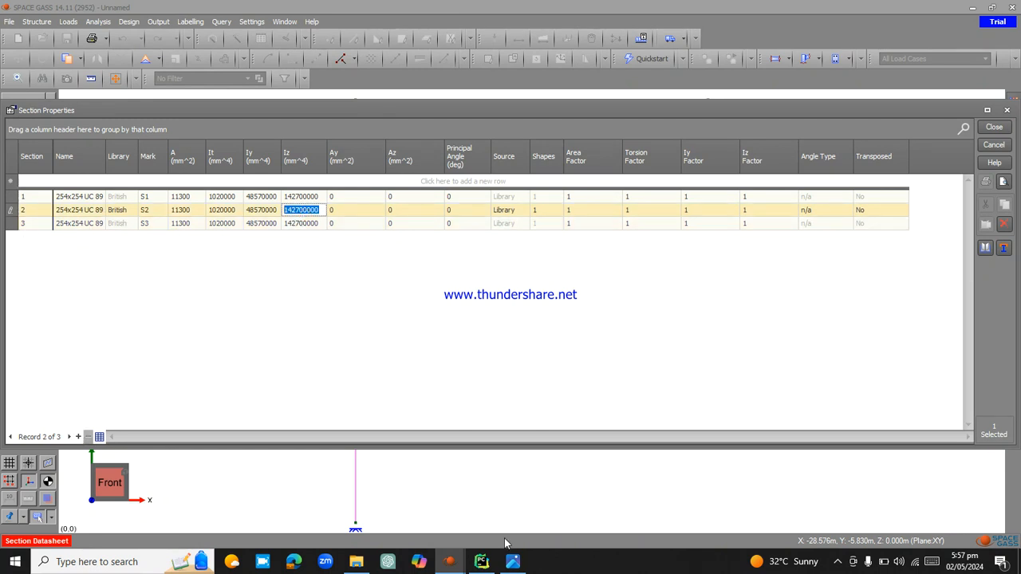
pyautogui.click(513, 561)
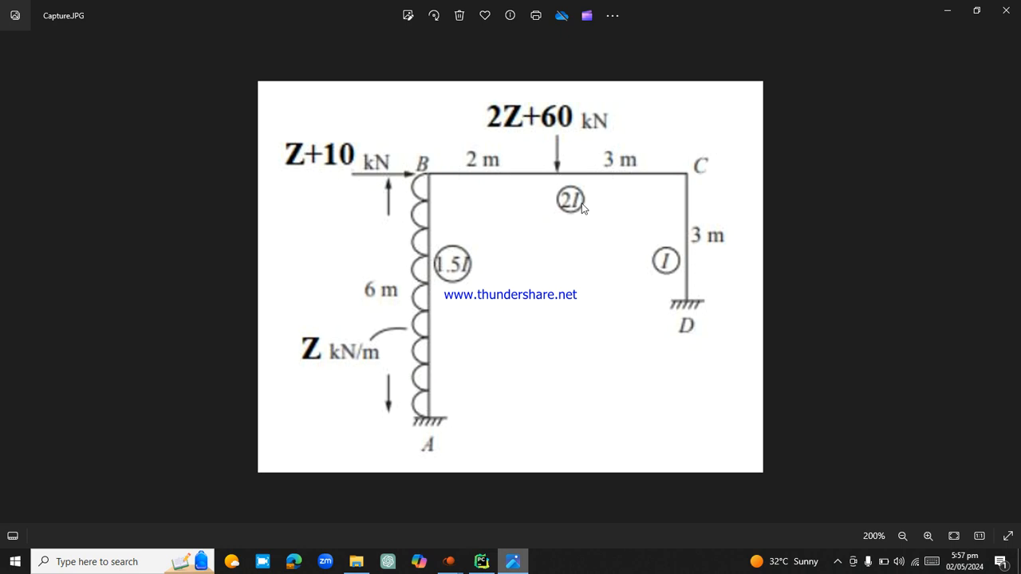
pyautogui.click(513, 562)
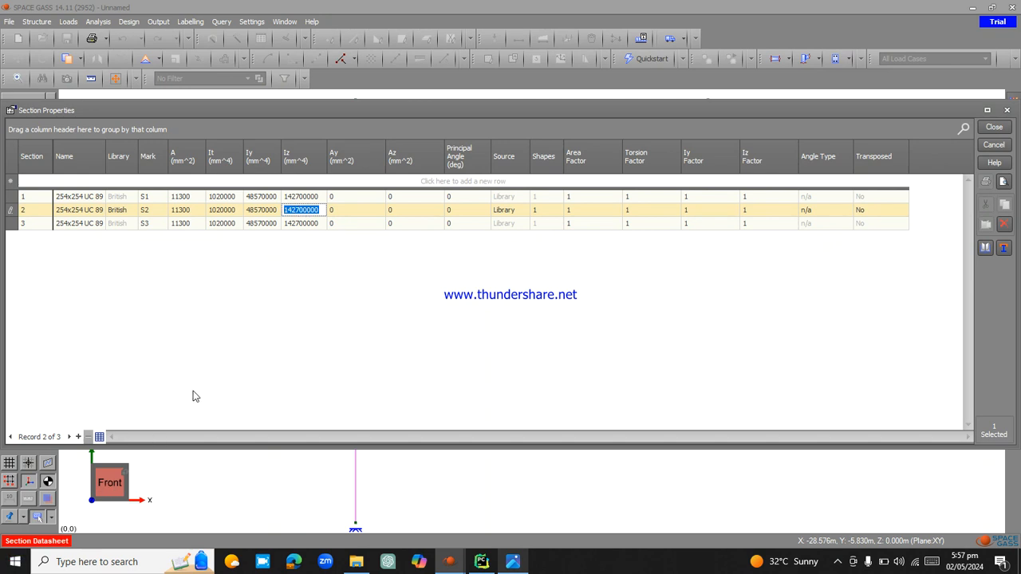
# - Open the Windows Calculator and multiply 142700000 by 2 to get the doubled Iz
pyautogui.click(15, 561)
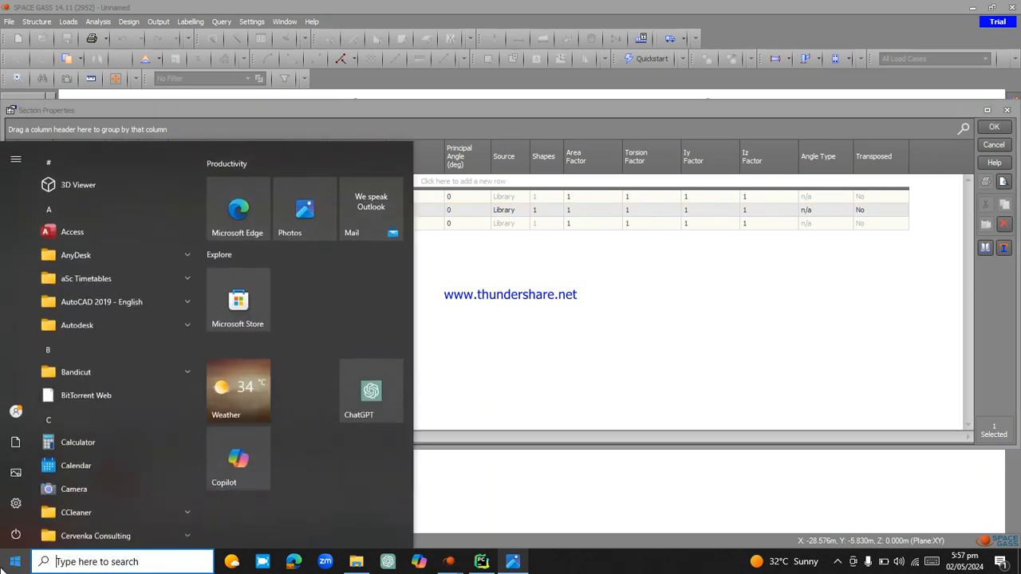
pyautogui.write('calculator')
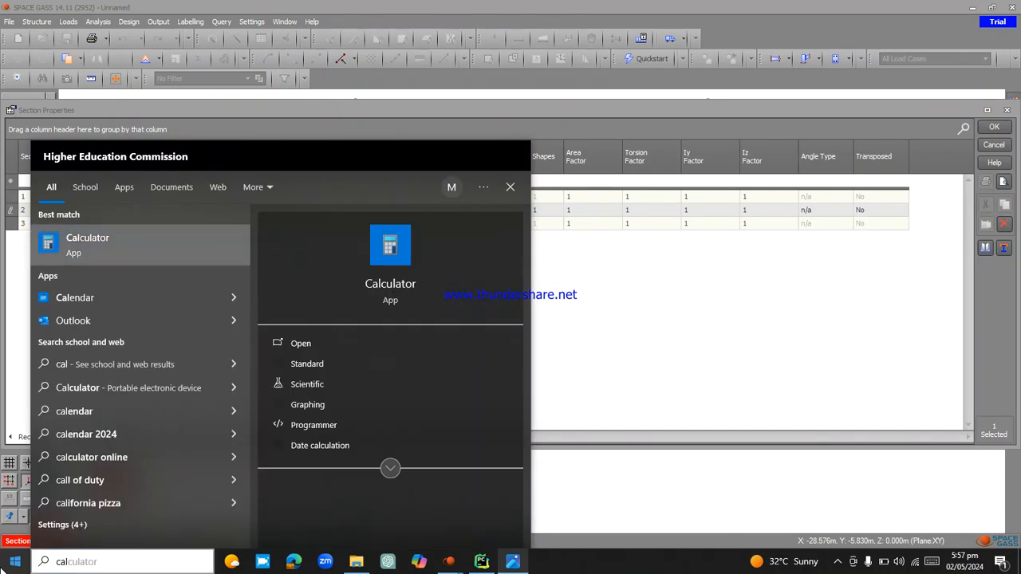
pyautogui.press('Return')
pyautogui.write('142,700,000')
pyautogui.write('*2')
pyautogui.press('Return')
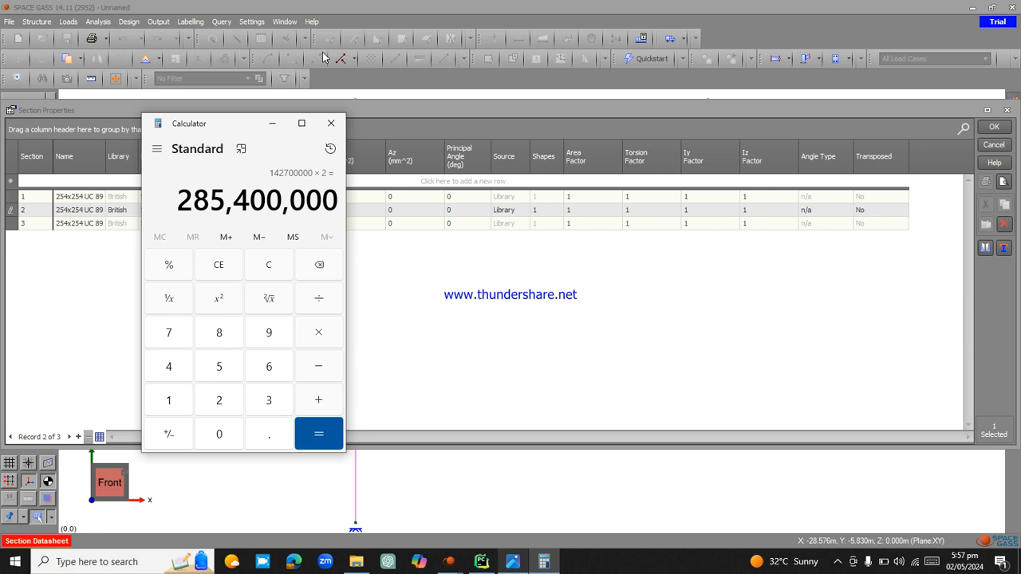
# - Return to SPACE GASS and set the Iz of section 2 to 285.4e6 mm^4 in the section datasheet
pyautogui.hotkey('alt', 'Tab')
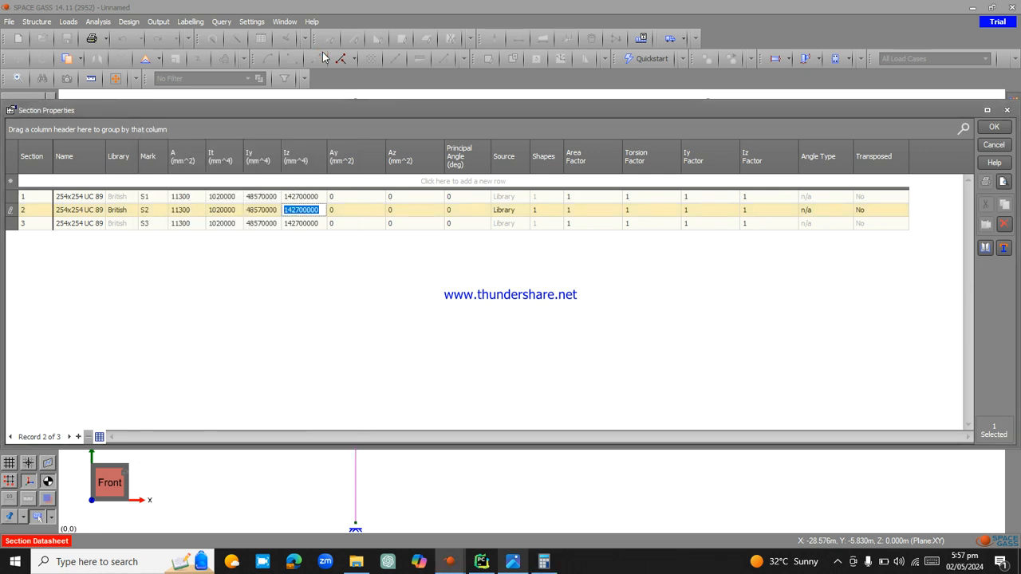
pyautogui.write('285.4e6')
pyautogui.press('Return')
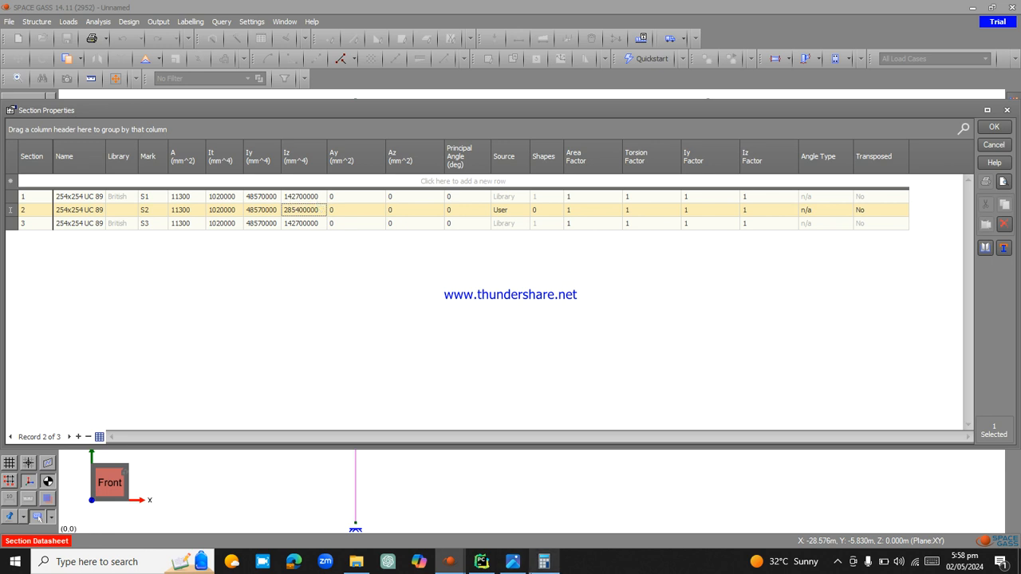
# - Check the left column's inertia multiplier in Capture.JPG in the image viewer and copy section 3's Iz value from the SPACE GASS datasheet
pyautogui.click(513, 562)
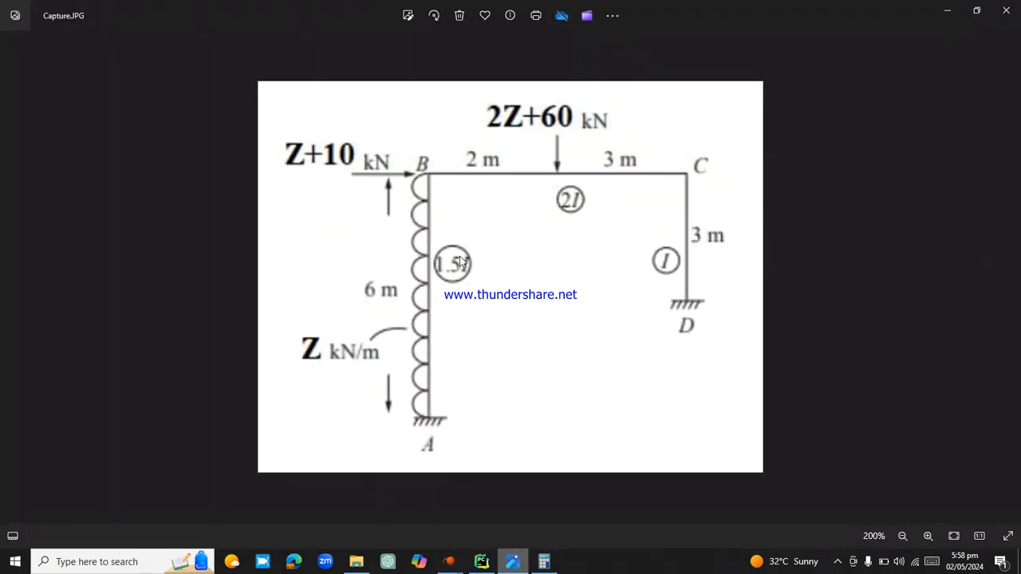
pyautogui.click(517, 565)
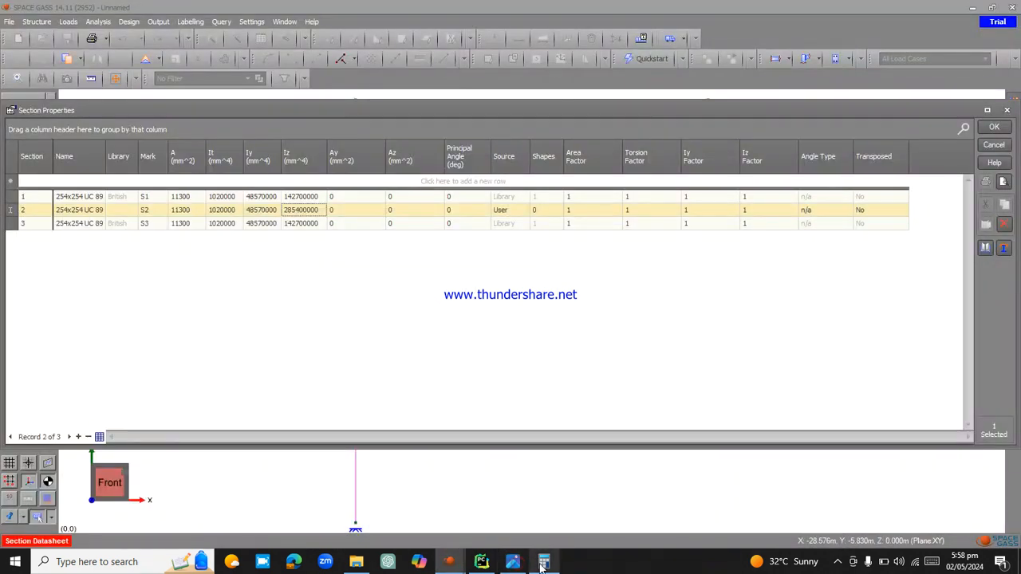
pyautogui.click(543, 561)
pyautogui.click(477, 196)
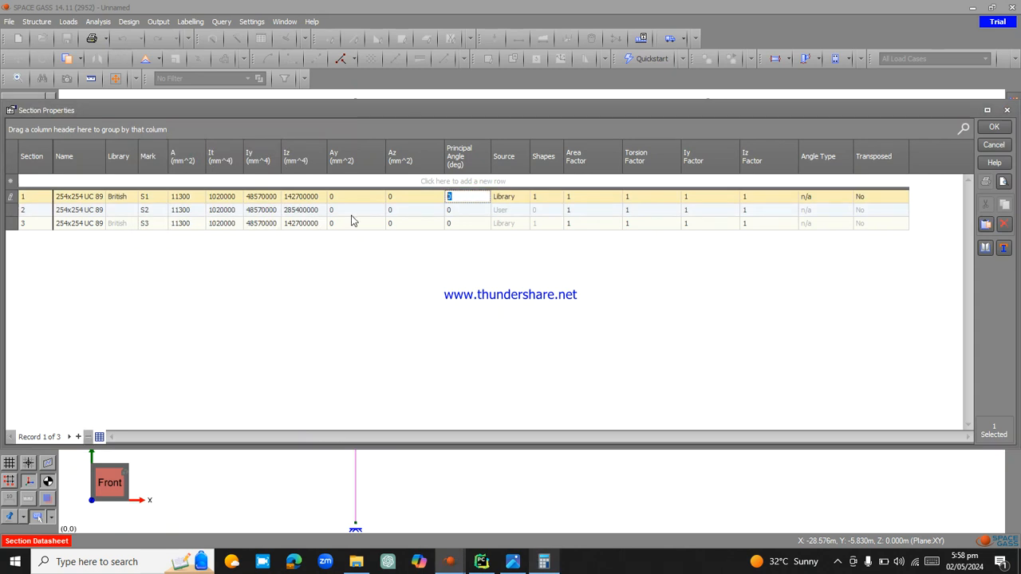
pyautogui.click(317, 224)
pyautogui.click(317, 223)
pyautogui.doubleClick(317, 223)
pyautogui.hotkey('ctrl', 'c')
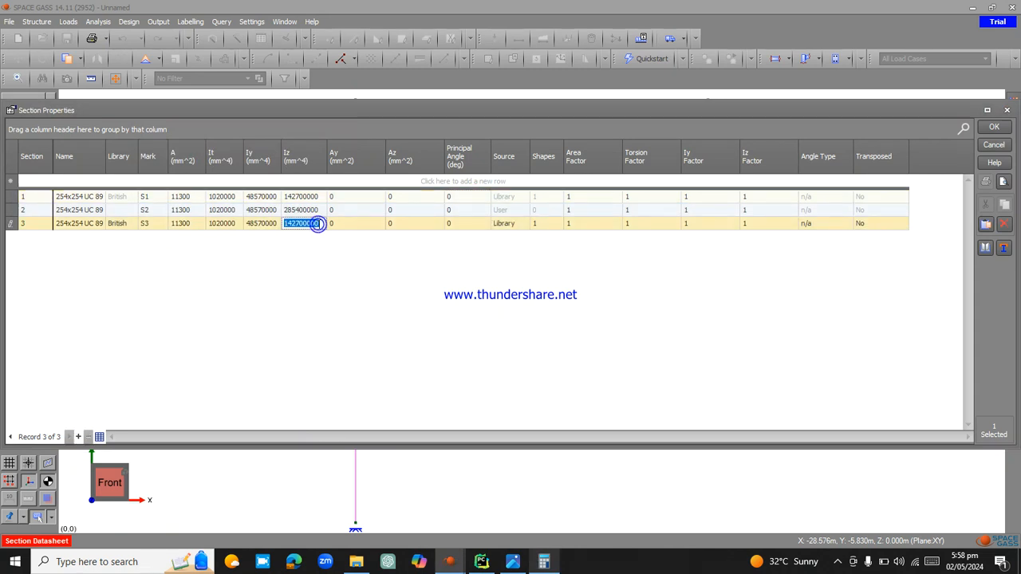
# - Switch to the Windows Calculator and multiply the copied Iz value 142700000 by 1.5
pyautogui.click(542, 561)
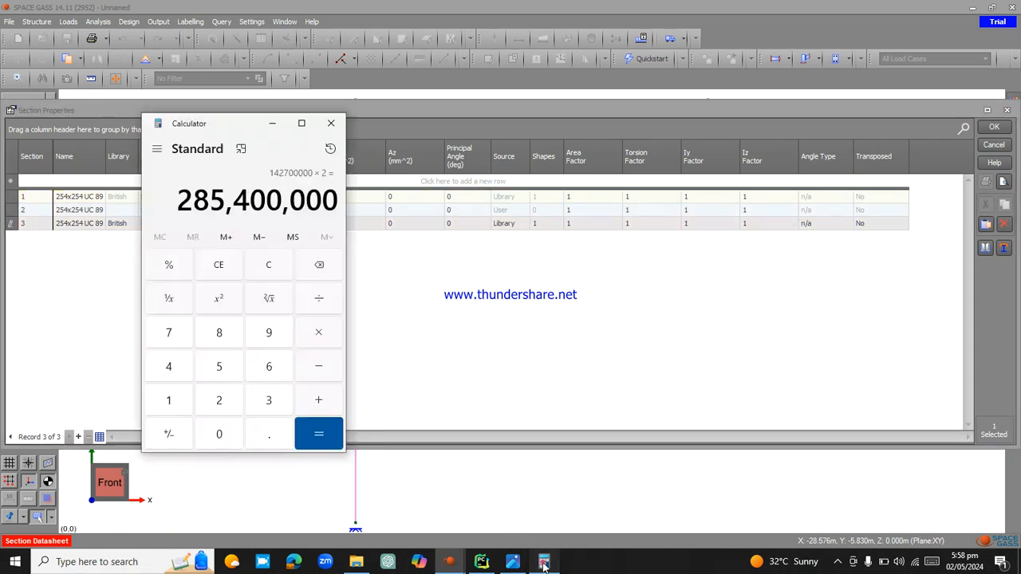
pyautogui.doubleClick(251, 212)
pyautogui.click(251, 215)
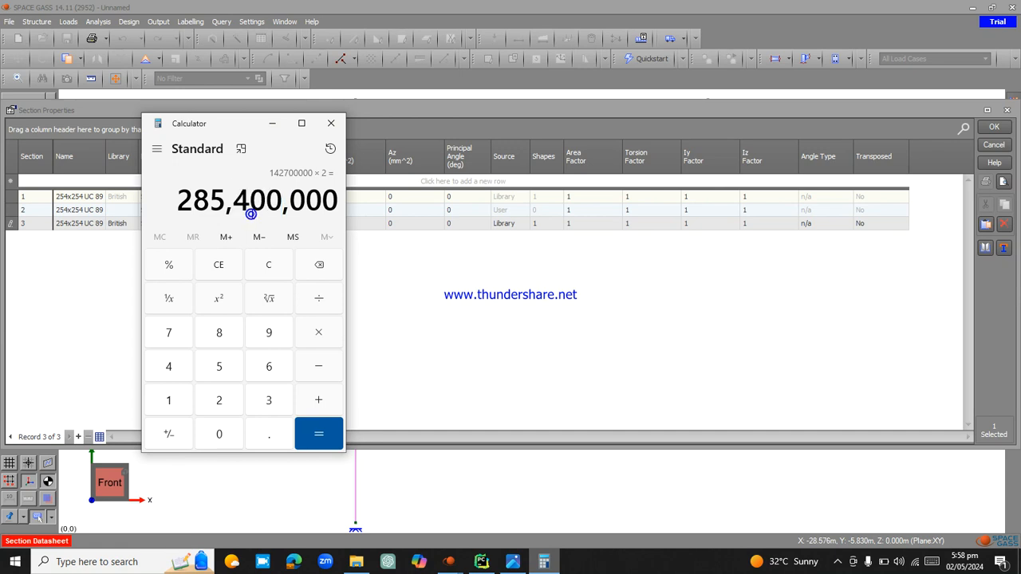
pyautogui.doubleClick(251, 215)
pyautogui.press('Delete')
pyautogui.hotkey('ctrl', 'v')
pyautogui.press('*')
pyautogui.write('1.')
pyautogui.write('5')
pyautogui.press('Return')
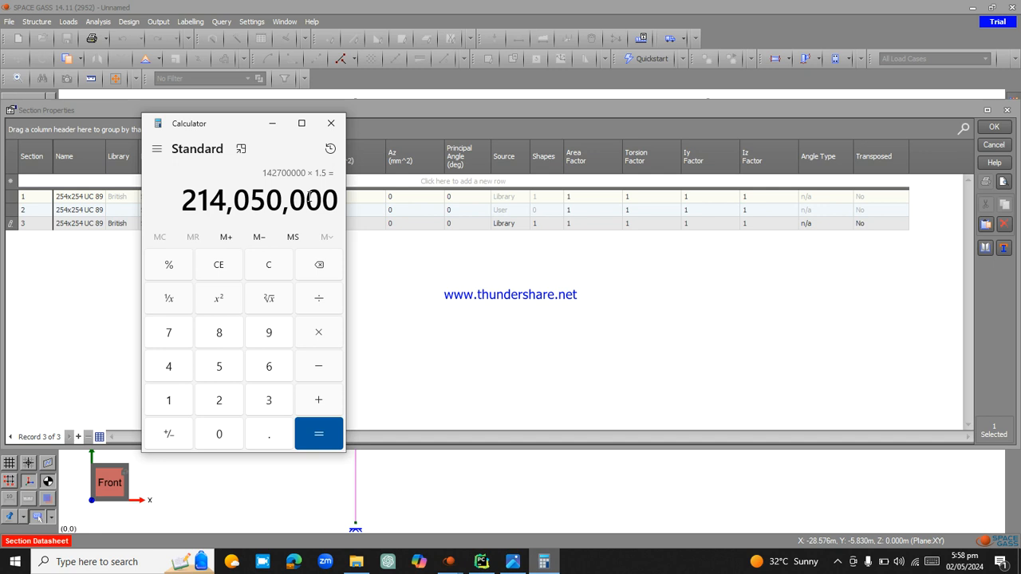
# - Return to SPACE GASS, set the Iz of section 1 to 214.05e6 mm^4 and accept the section datasheet
pyautogui.click(272, 122)
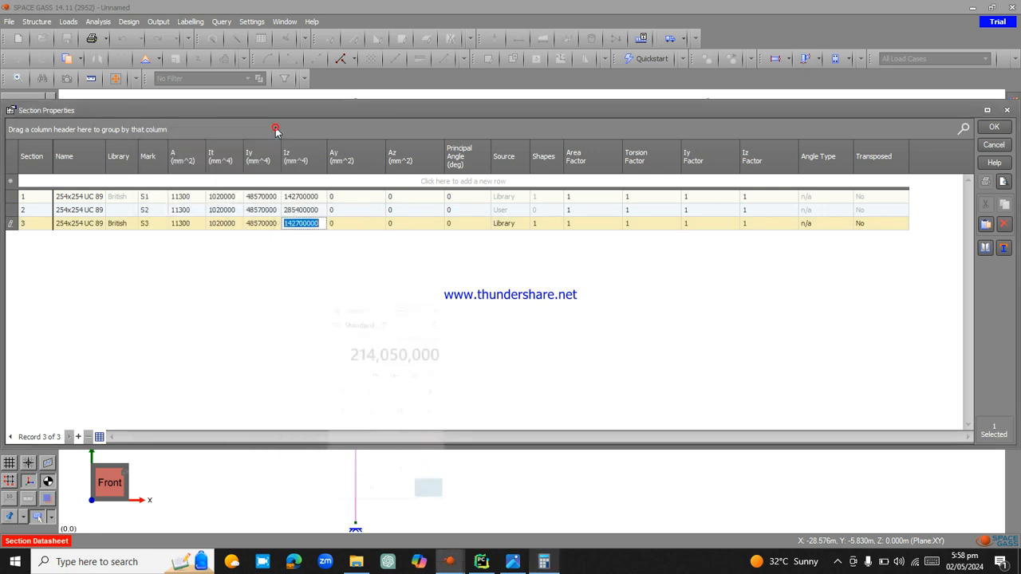
pyautogui.click(301, 197)
pyautogui.write('21')
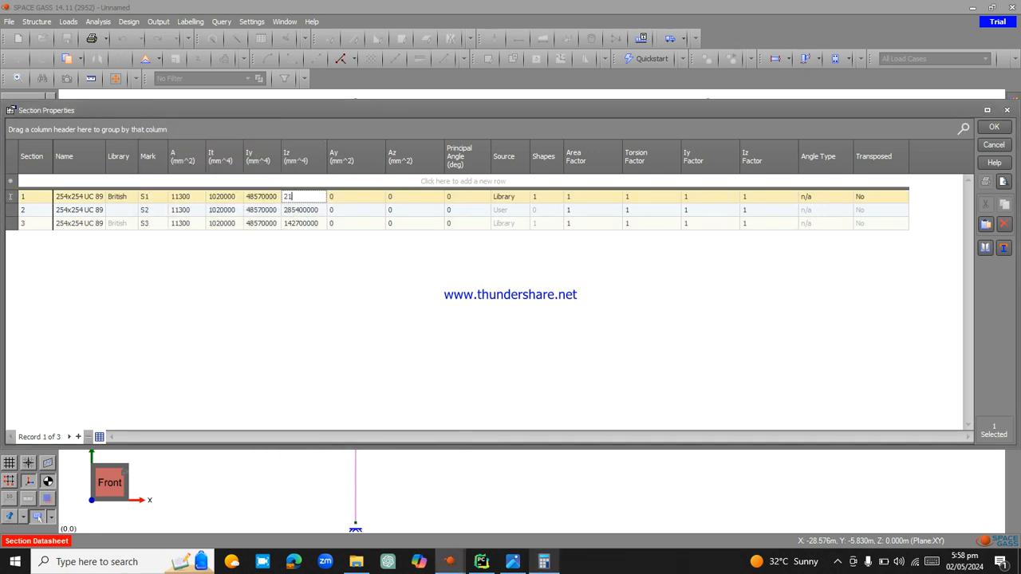
pyautogui.write('4.05e6')
pyautogui.press('Return')
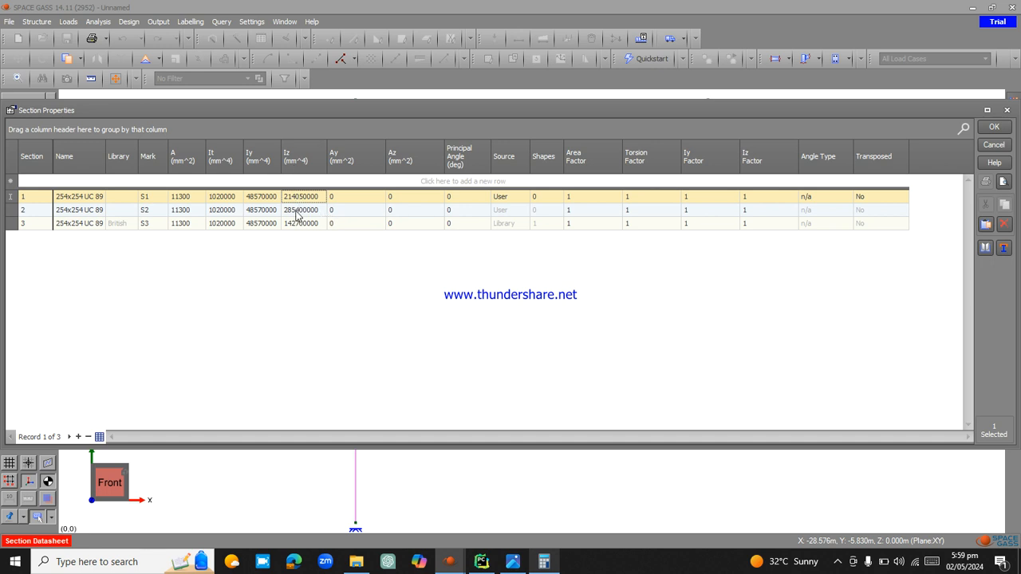
pyautogui.click(990, 126)
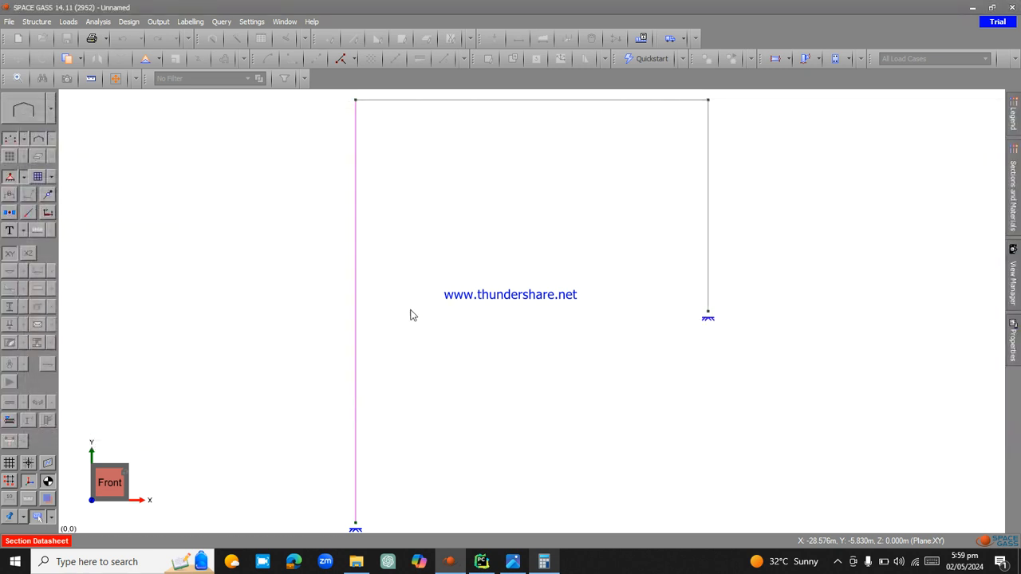
# - Assign section 1 (254x254 UC 89) to the 6 m left column, member 1, and apply the change
pyautogui.doubleClick(354, 294)
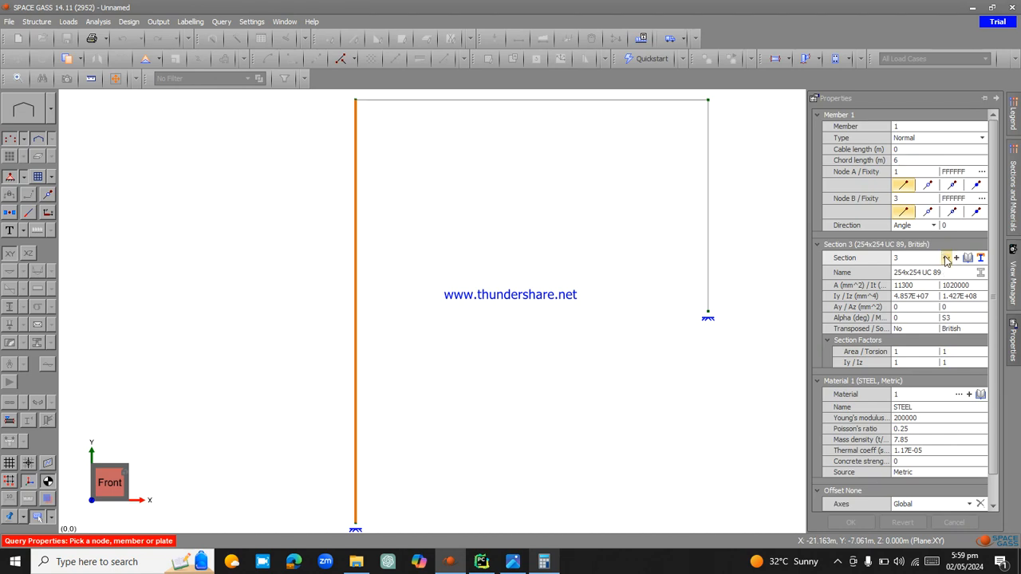
pyautogui.click(945, 259)
pyautogui.click(911, 299)
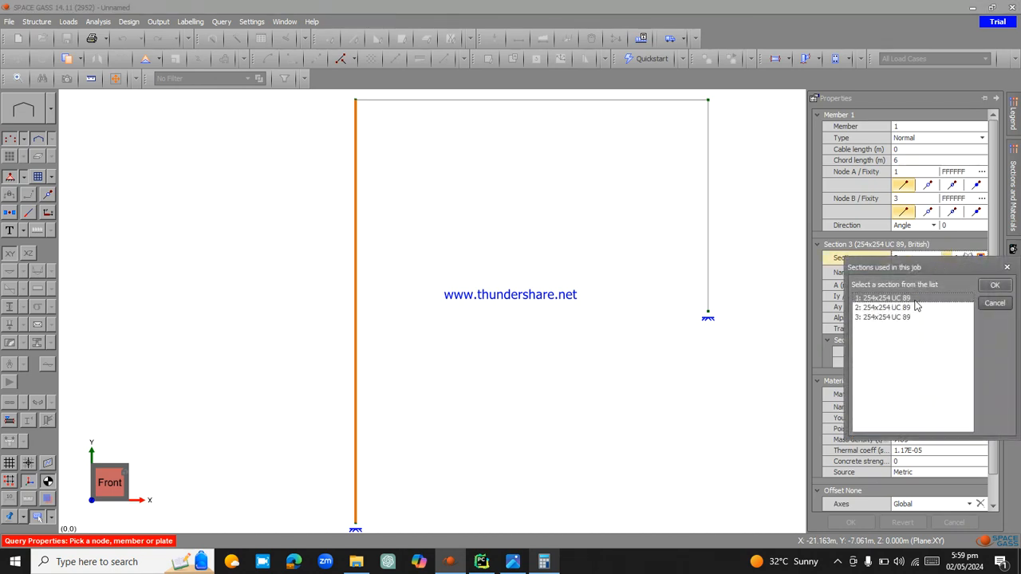
pyautogui.click(995, 285)
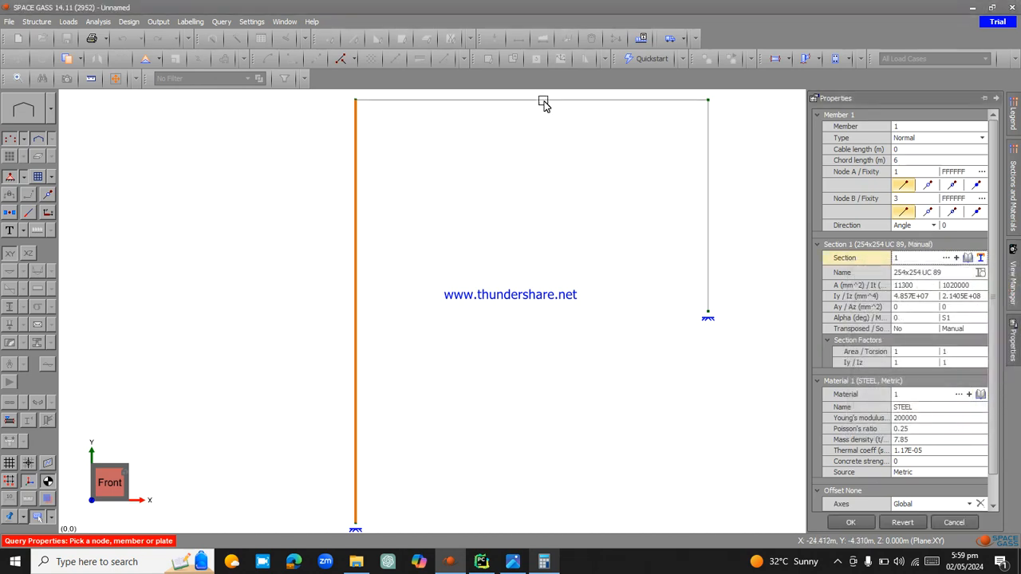
pyautogui.click(848, 522)
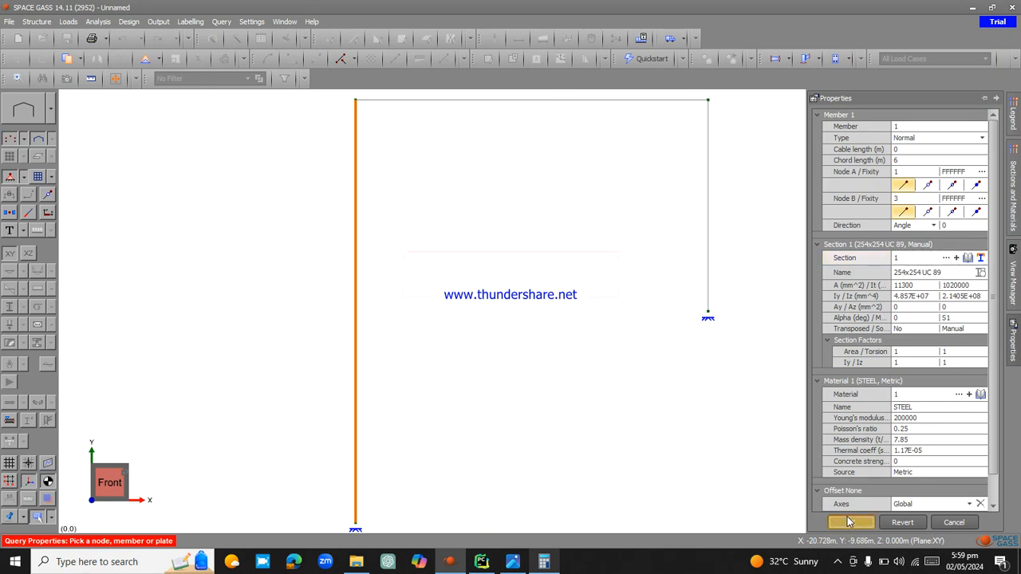
# - Assign section 2 (254x254 UC 89) to the 5 m horizontal beam, member 2, and apply the change
pyautogui.click(537, 100)
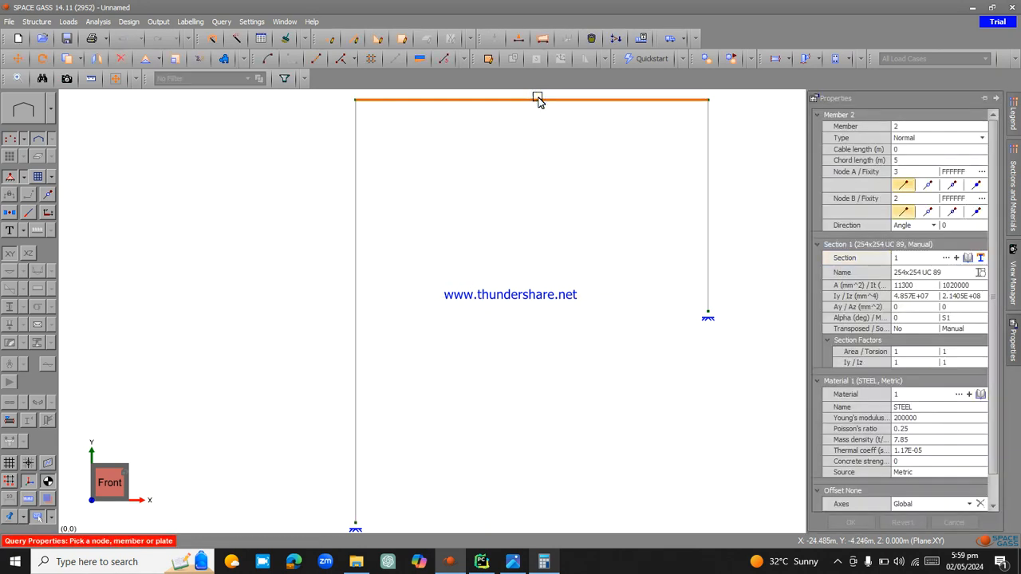
pyautogui.click(946, 258)
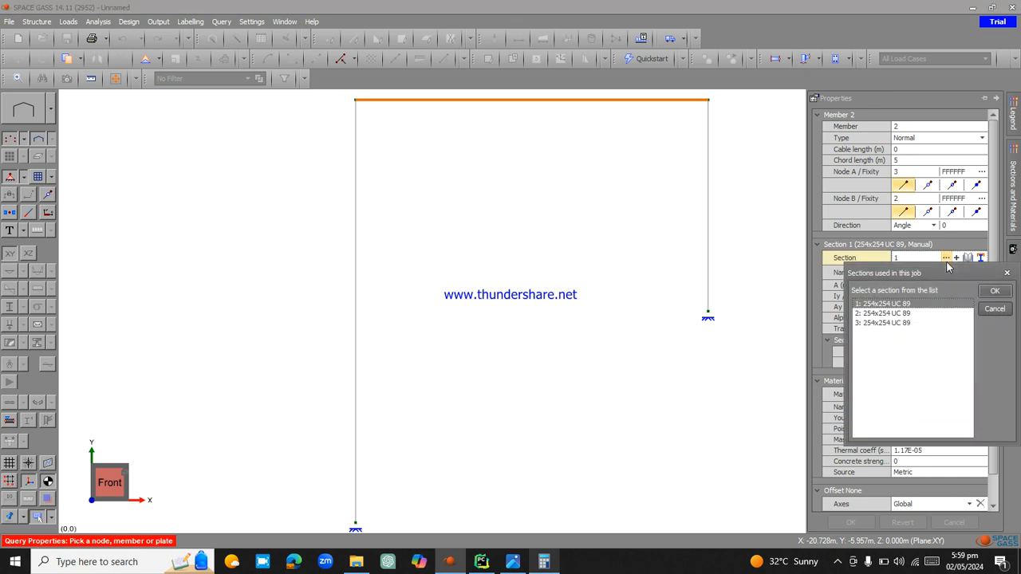
pyautogui.click(902, 313)
pyautogui.click(995, 291)
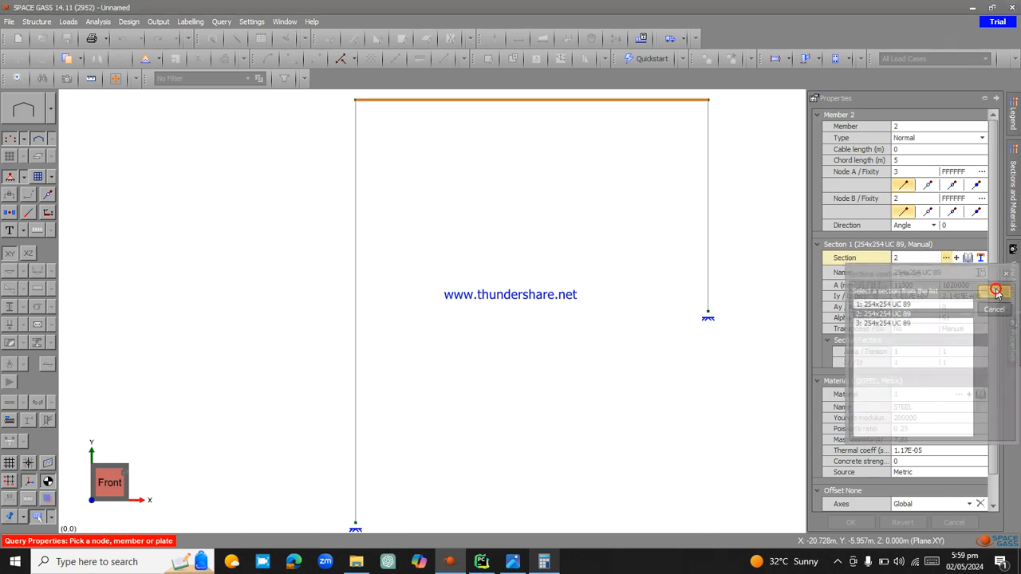
pyautogui.click(850, 523)
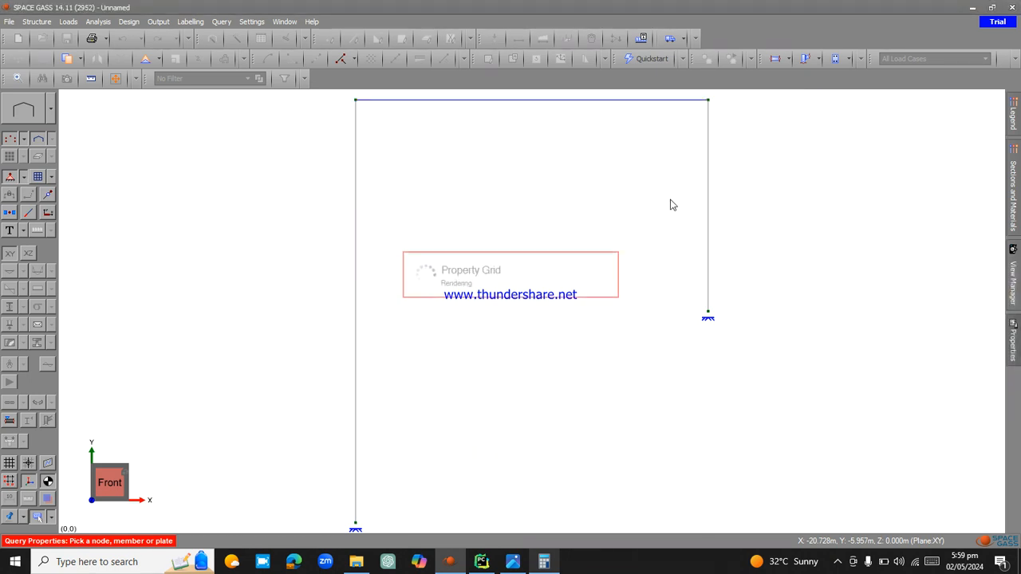
# - Assign section 3 (254x254 UC 89) to the 3 m right column, member 3, and apply the change
pyautogui.click(706, 227)
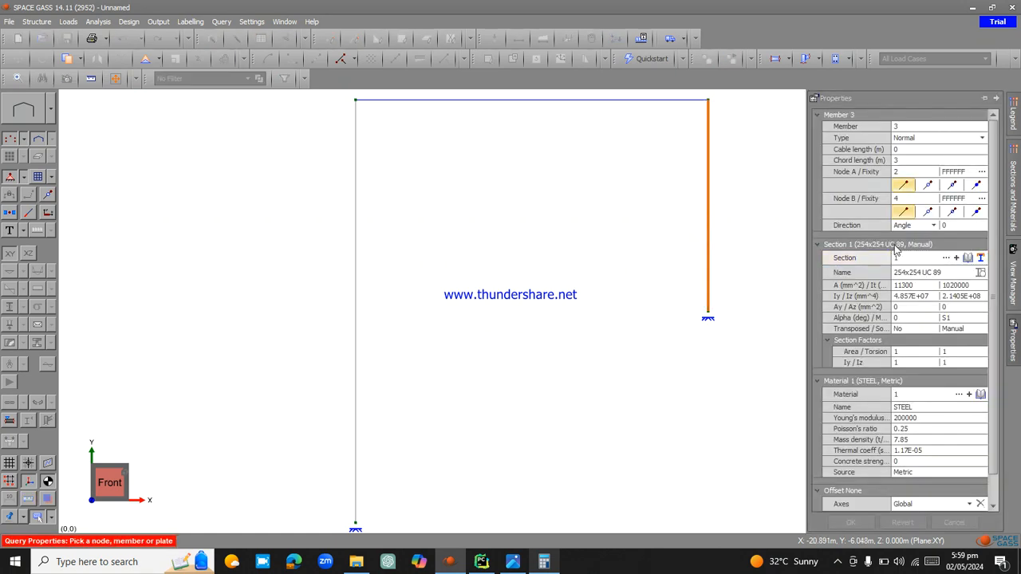
pyautogui.click(946, 257)
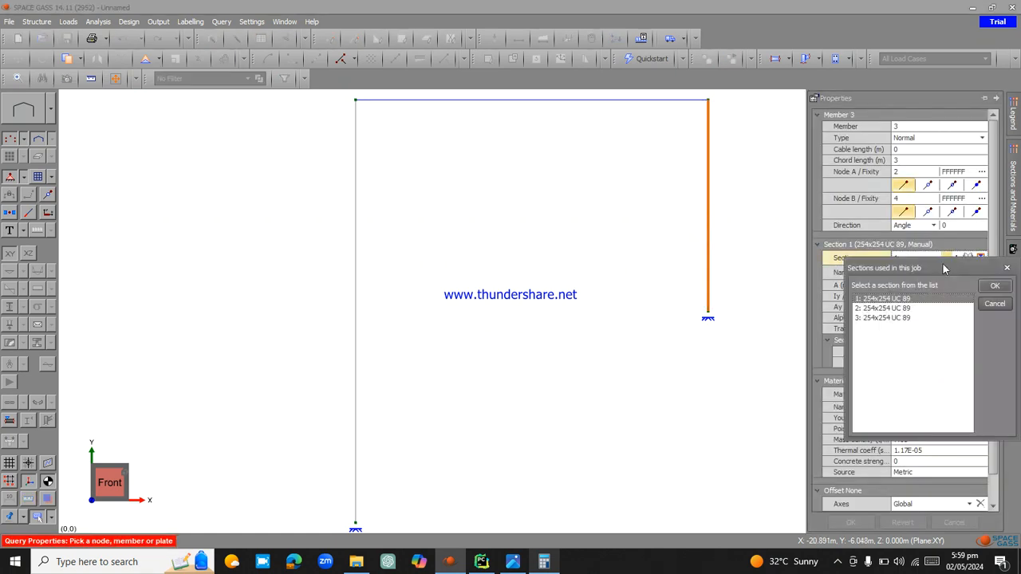
pyautogui.click(909, 321)
pyautogui.click(994, 286)
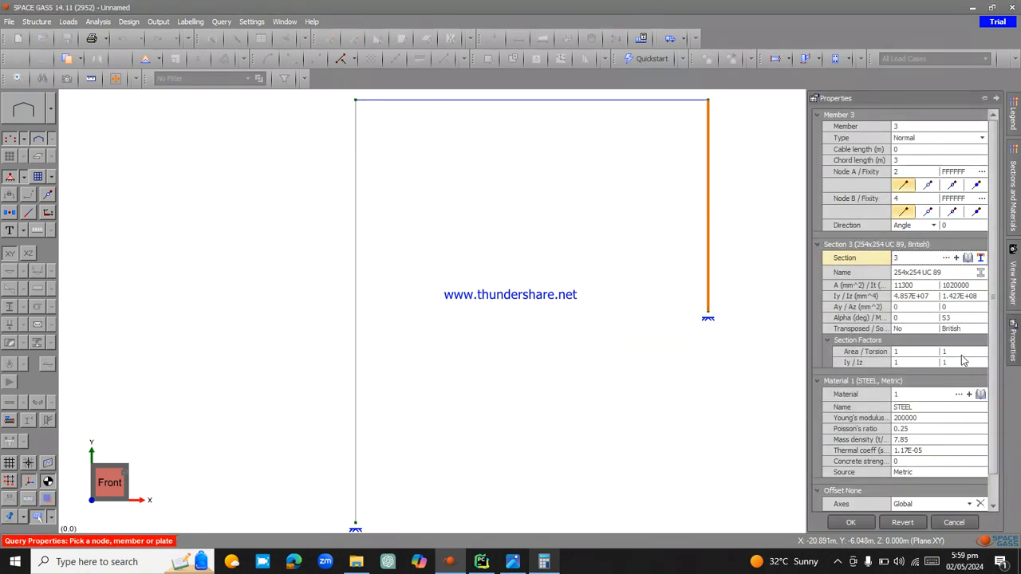
pyautogui.click(868, 523)
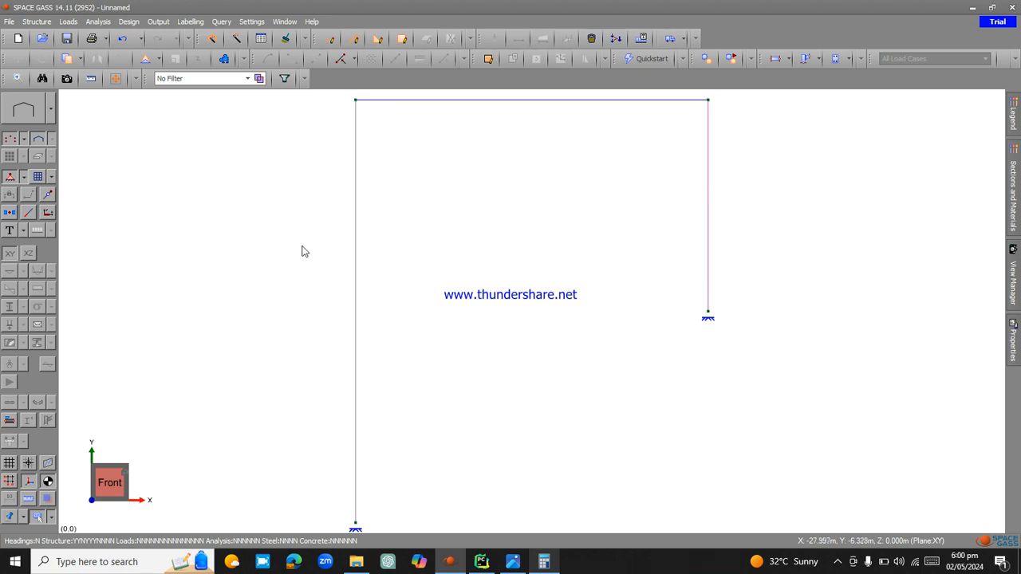
# - Open the member distributed forces datasheet for the left column in load case 1
pyautogui.click(355, 275)
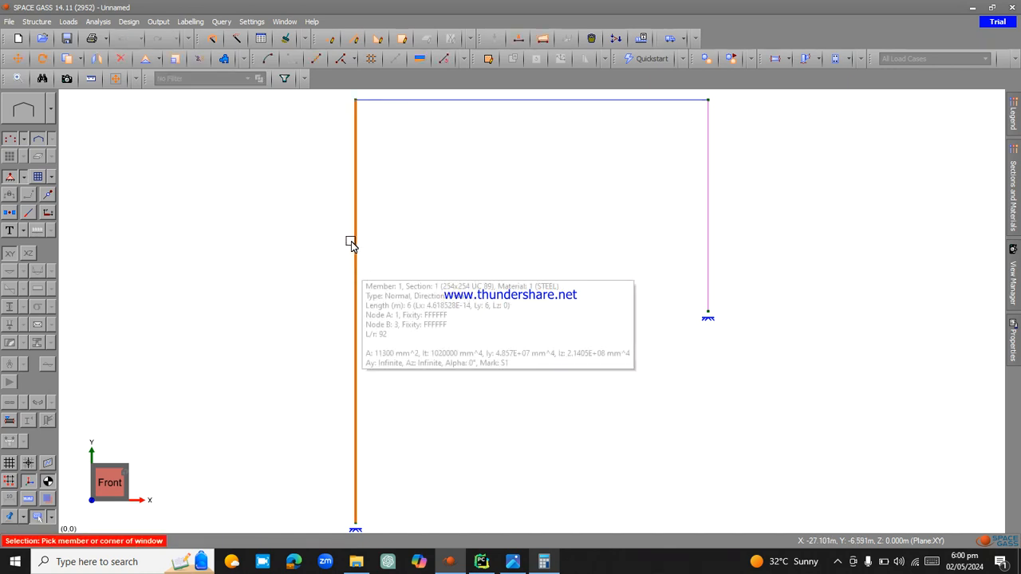
pyautogui.click(539, 45)
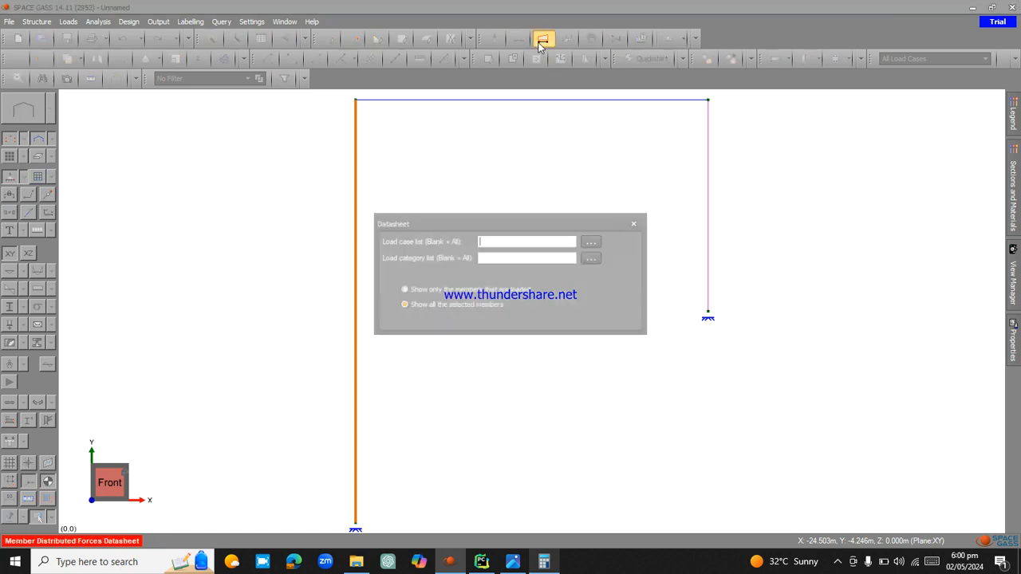
pyautogui.write('1')
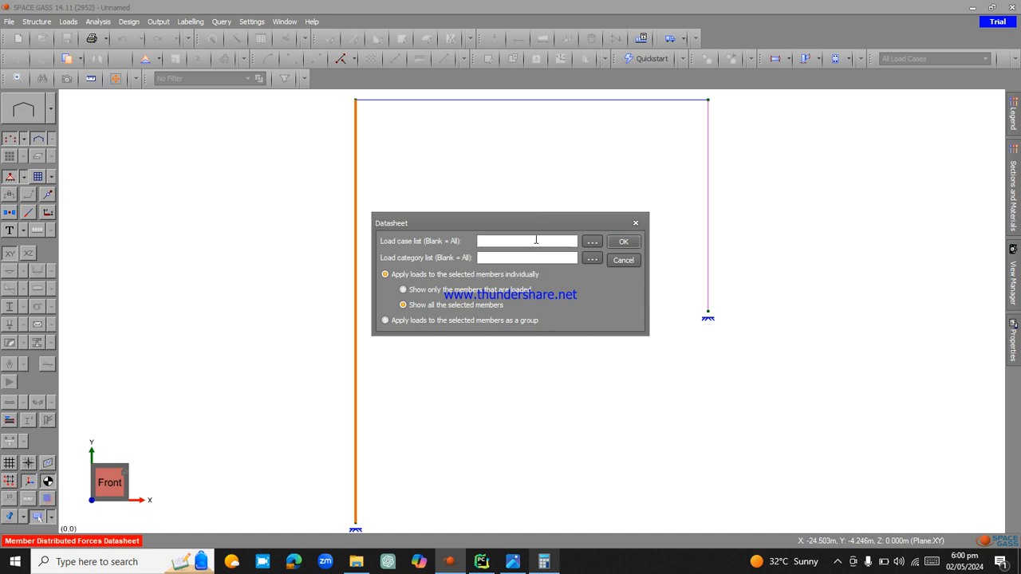
pyautogui.click(622, 243)
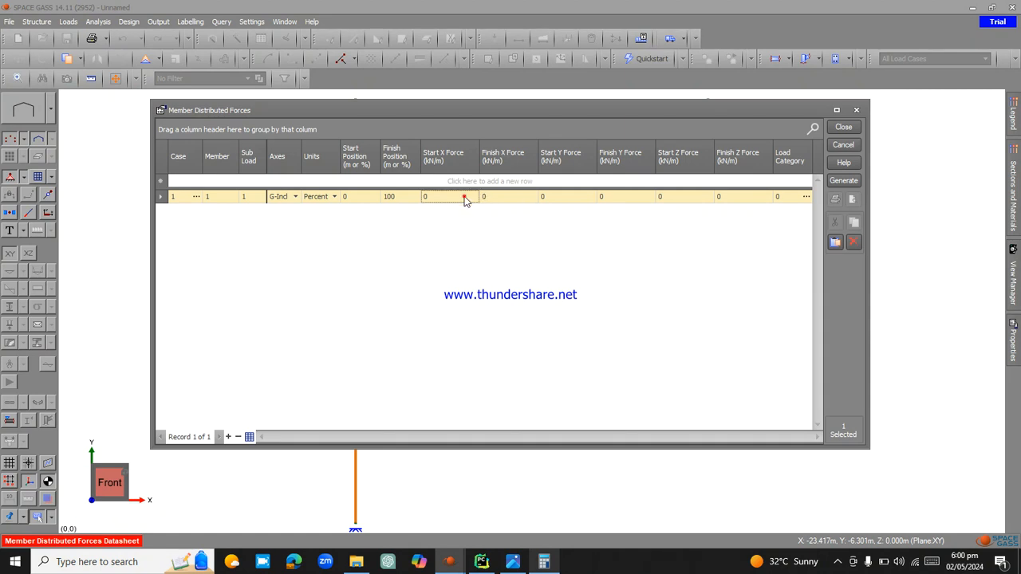
pyautogui.click(465, 200)
pyautogui.moveTo(555, 111); pyautogui.dragTo(853, 135)
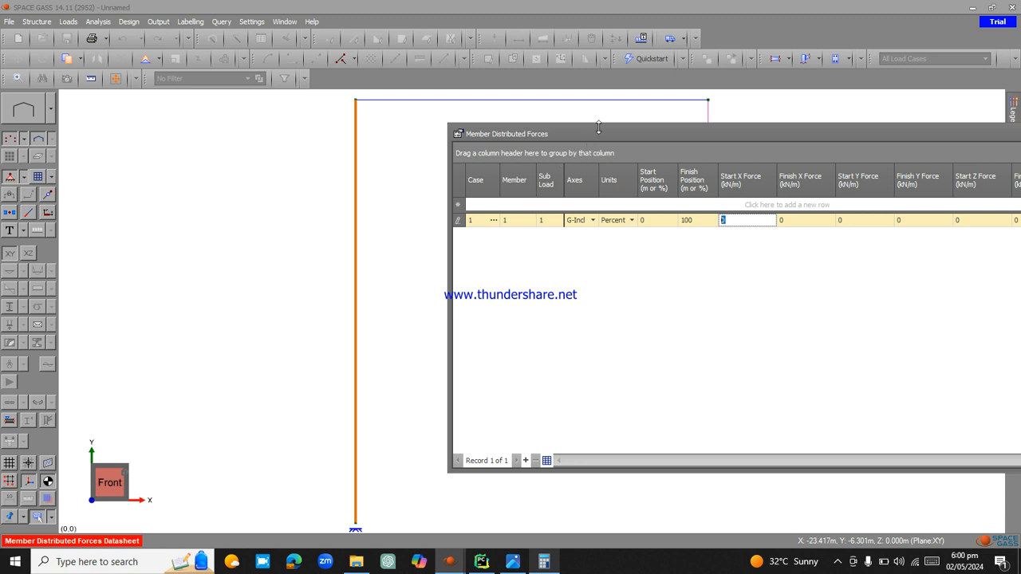
pyautogui.moveTo(598, 123); pyautogui.dragTo(429, 137)
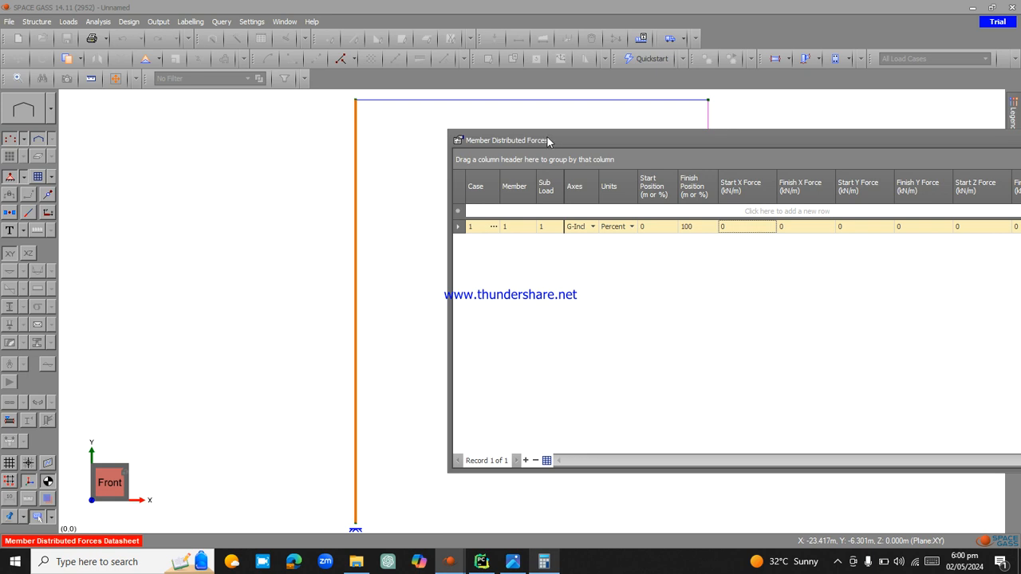
pyautogui.moveTo(548, 144); pyautogui.dragTo(234, 125)
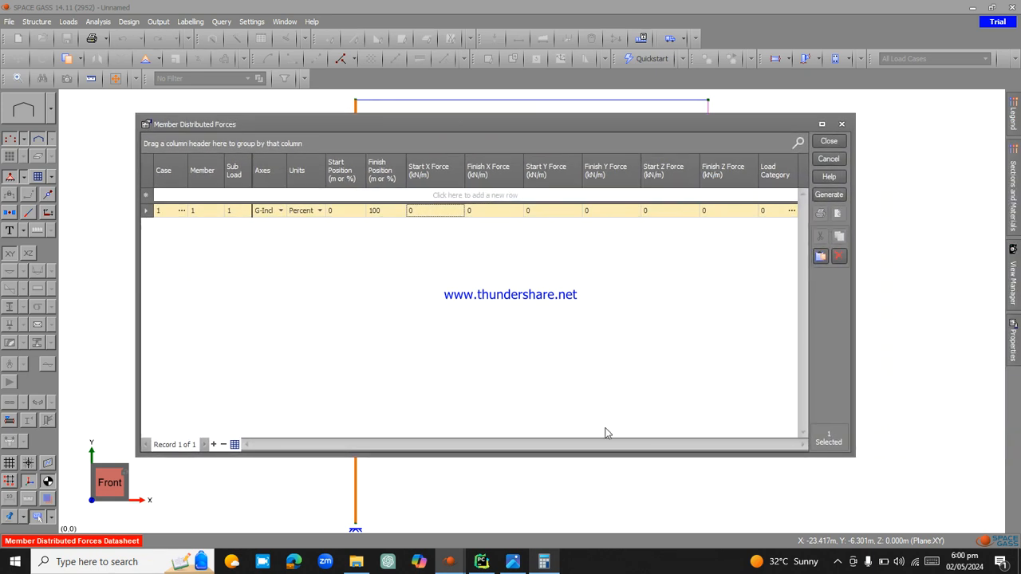
# - Check the column load in Capture.JPG, set member 1's start and finish X force to 19 kN/m and save it under category 1, Datasheet loads
pyautogui.moveTo(512, 562)
pyautogui.click(518, 506)
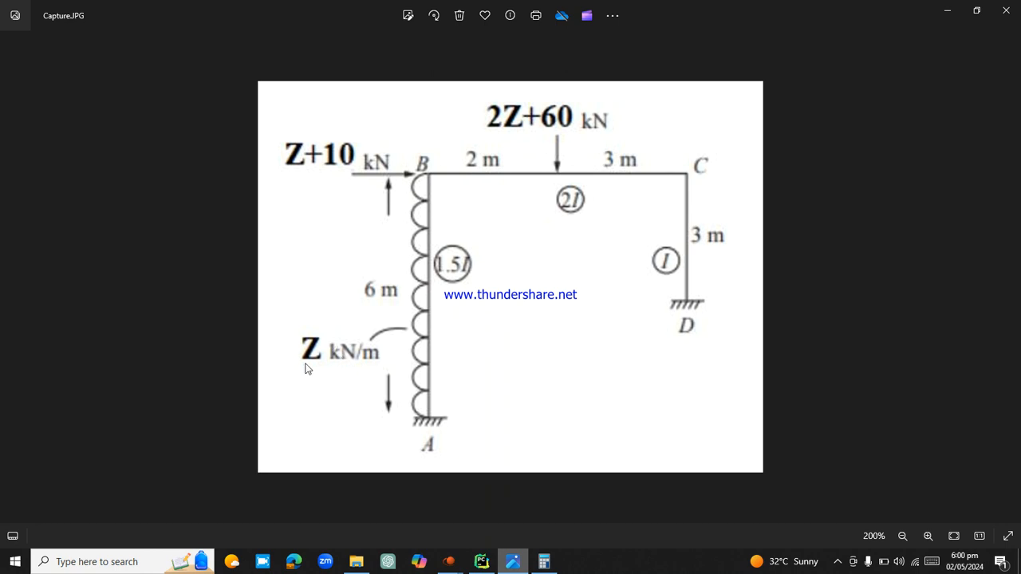
pyautogui.click(945, 10)
pyautogui.click(436, 209)
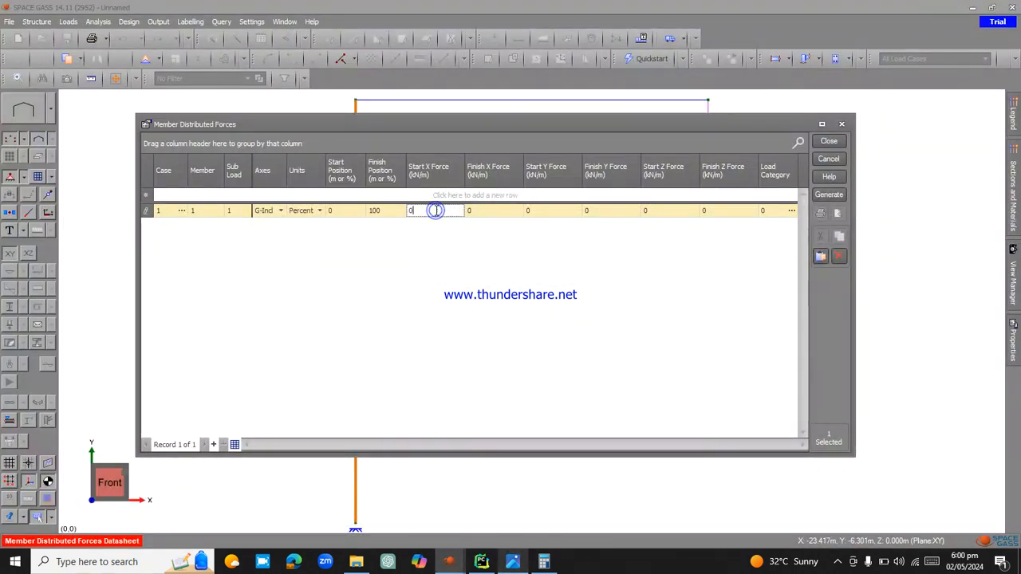
pyautogui.write('19')
pyautogui.click(487, 213)
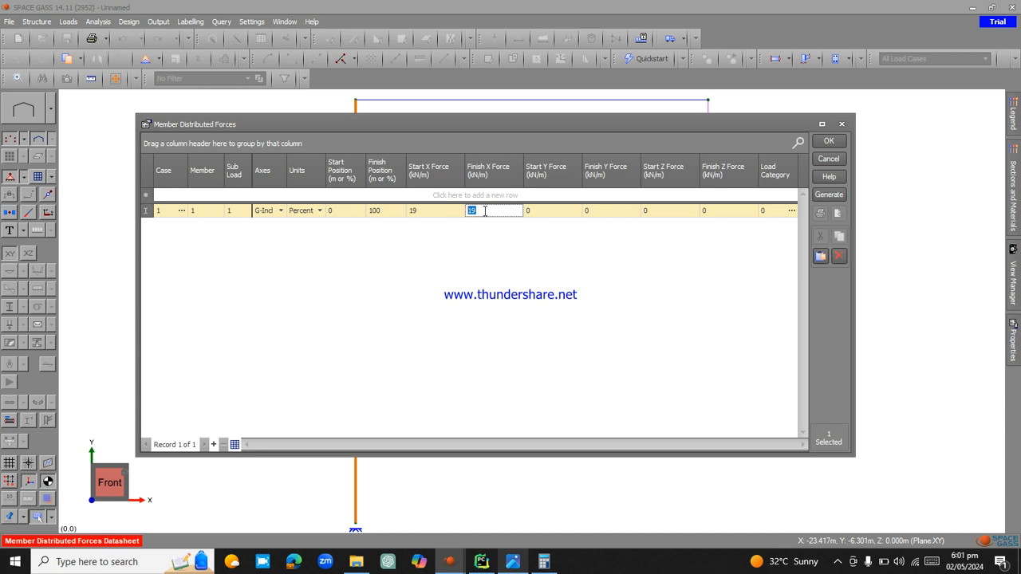
pyautogui.click(826, 143)
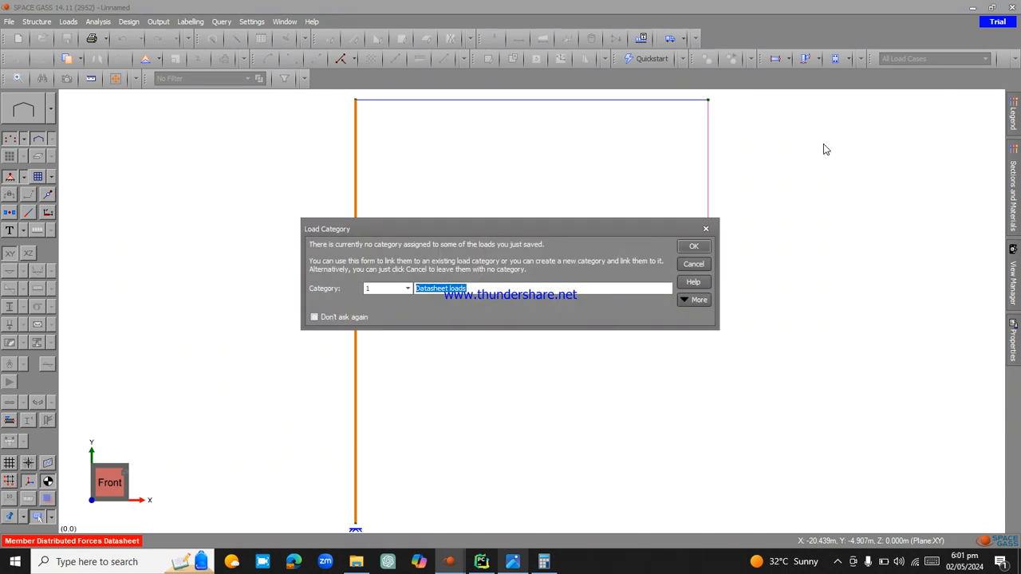
pyautogui.click(700, 246)
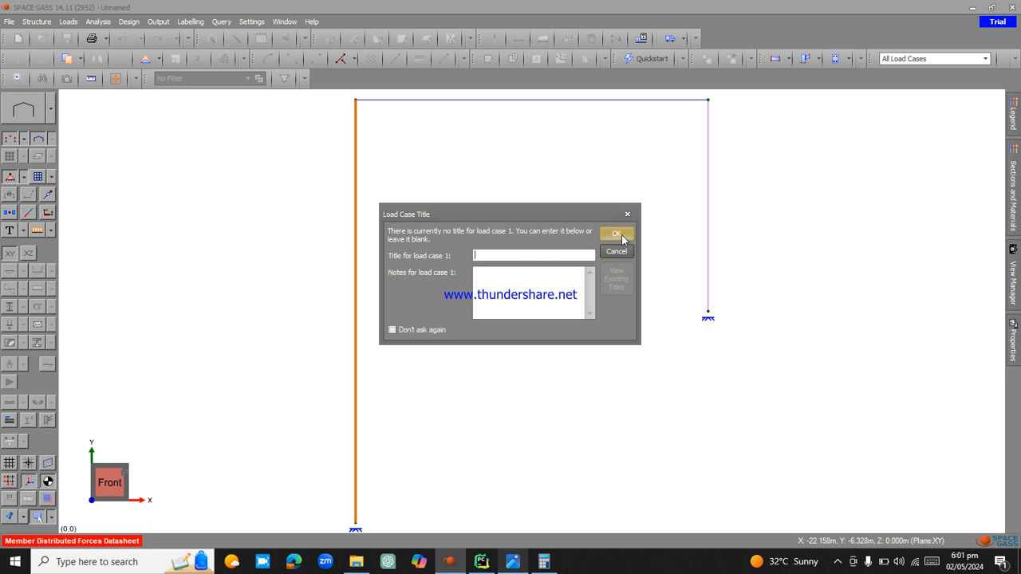
# - Leave load case 1's title blank and turn on diagram annotation in the labelling preferences
pyautogui.click(615, 233)
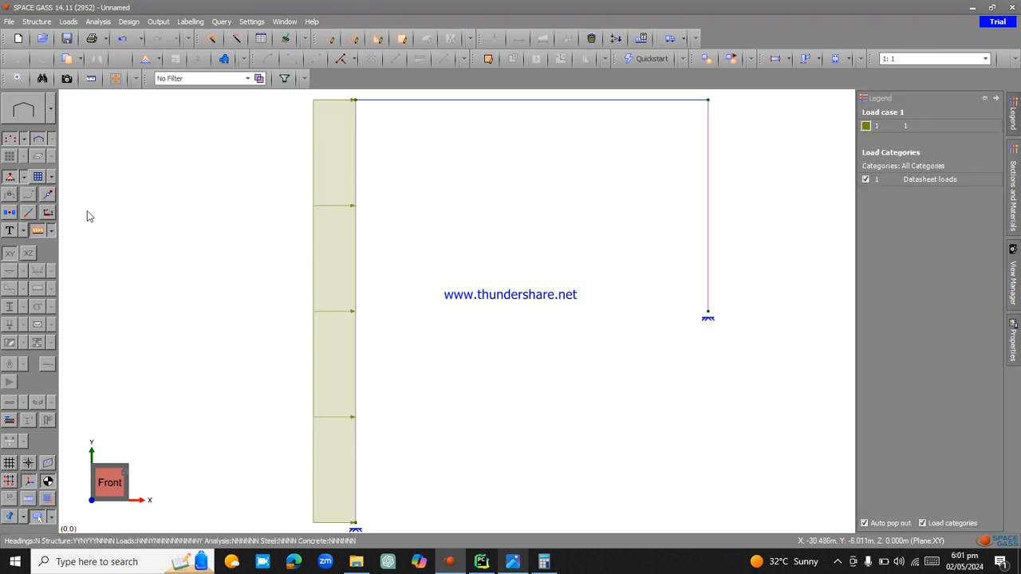
pyautogui.click(9, 231)
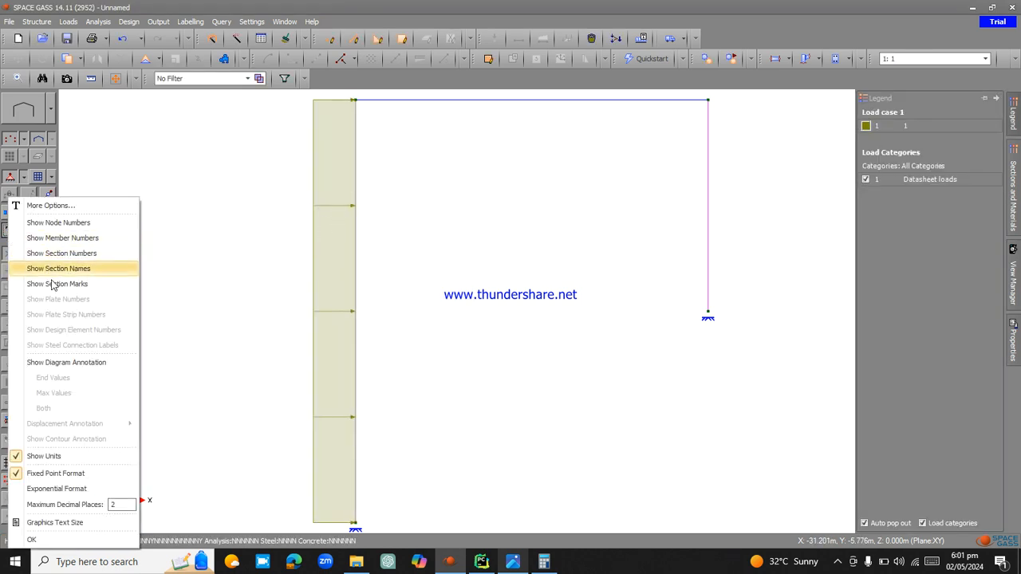
pyautogui.click(66, 210)
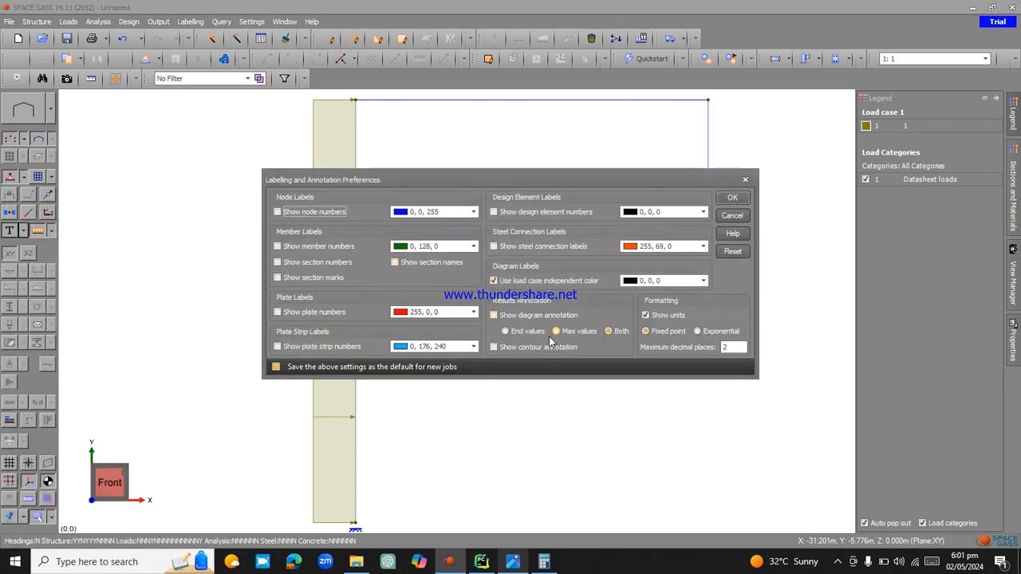
pyautogui.click(547, 316)
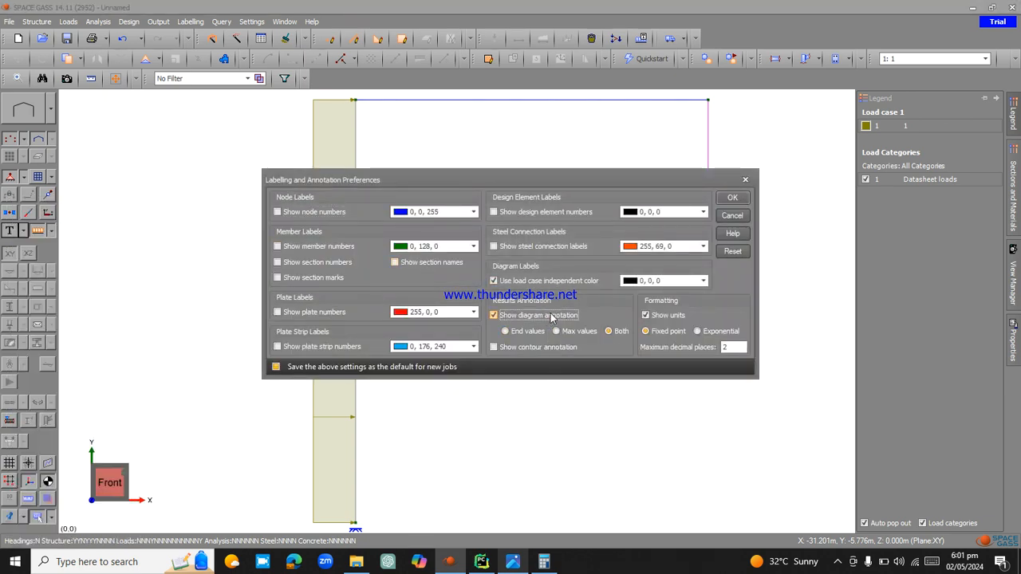
pyautogui.click(732, 199)
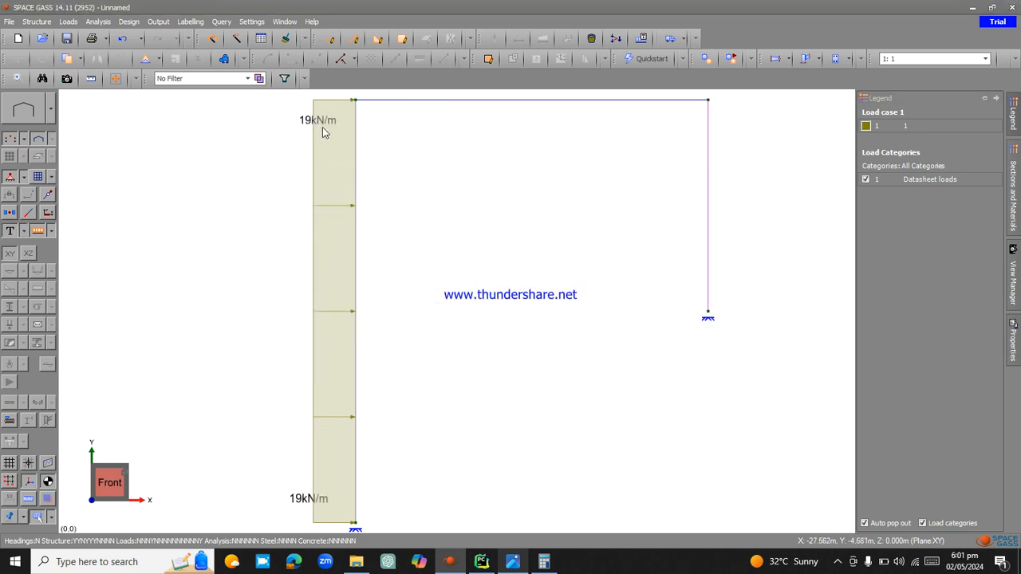
# - Add a member concentrated load to the left column in load case 1, with actual units, position 6 m and X force 29 kN
pyautogui.moveTo(357, 146)
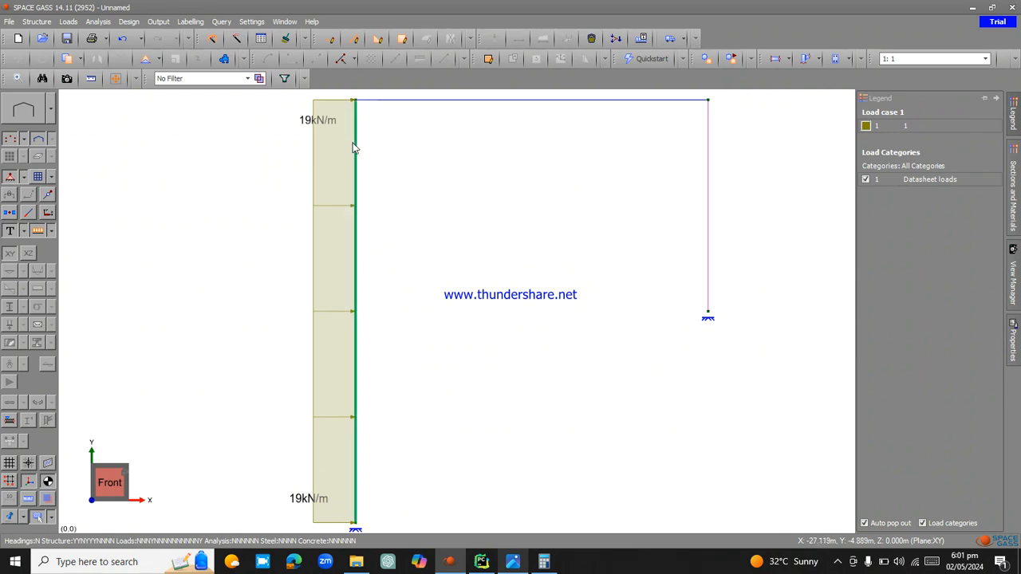
pyautogui.click(354, 146)
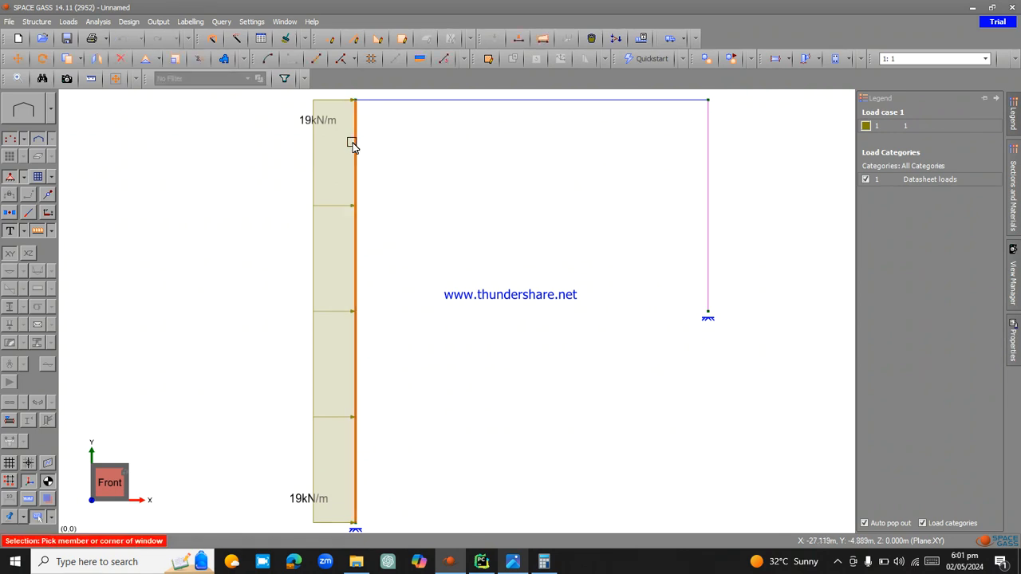
pyautogui.click(515, 40)
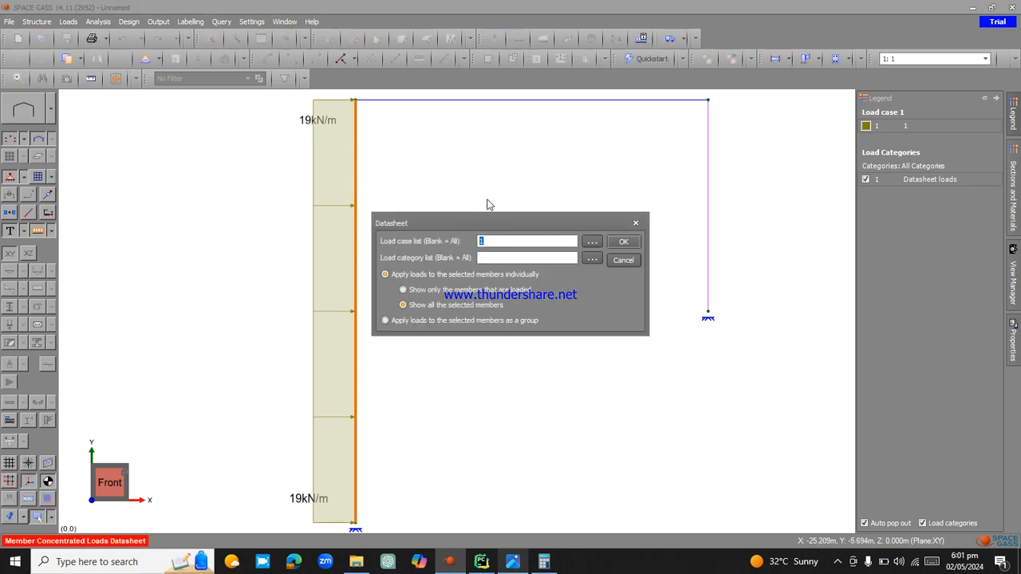
pyautogui.click(622, 243)
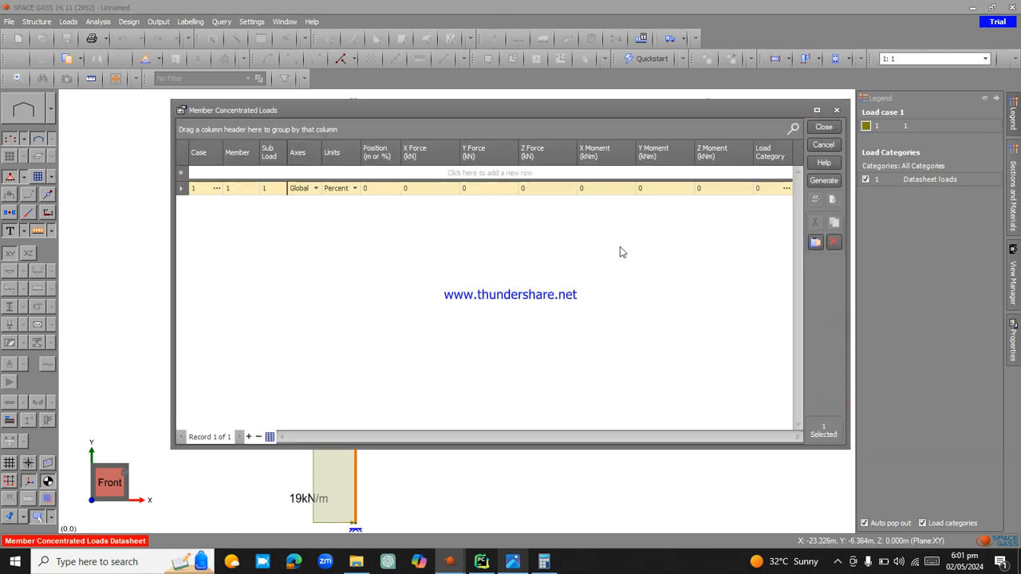
pyautogui.click(371, 191)
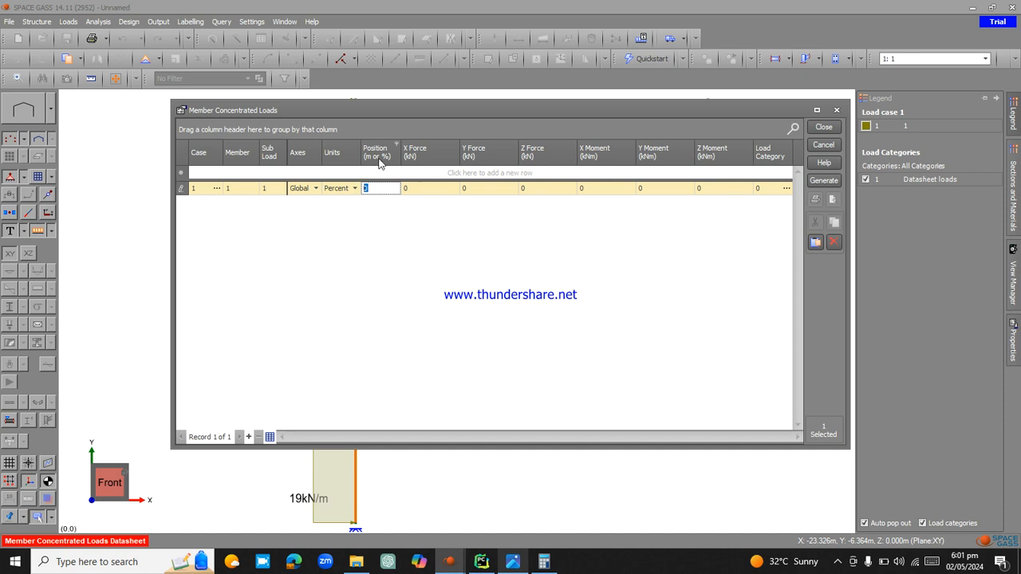
pyautogui.click(356, 188)
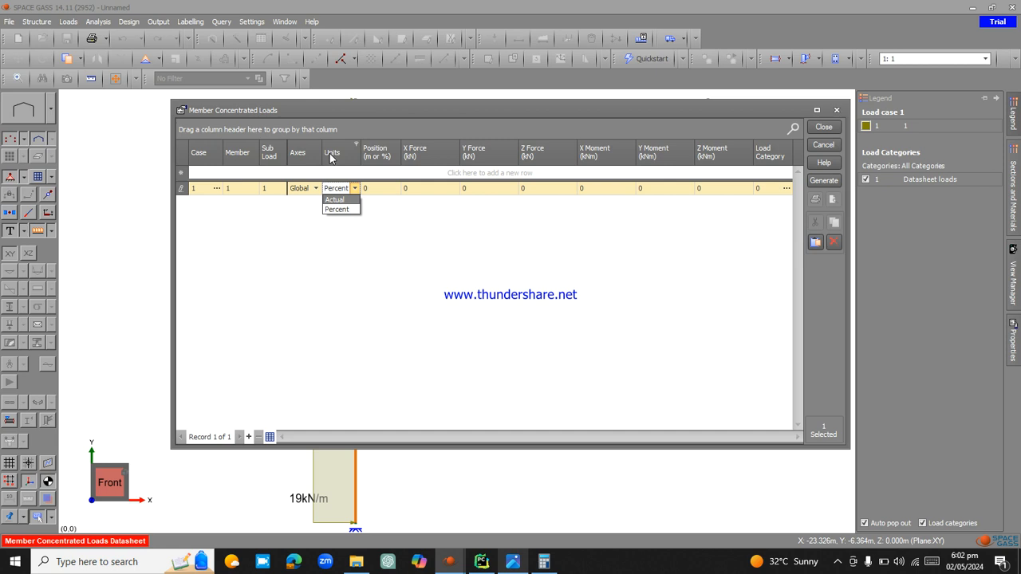
pyautogui.click(344, 201)
pyautogui.click(382, 188)
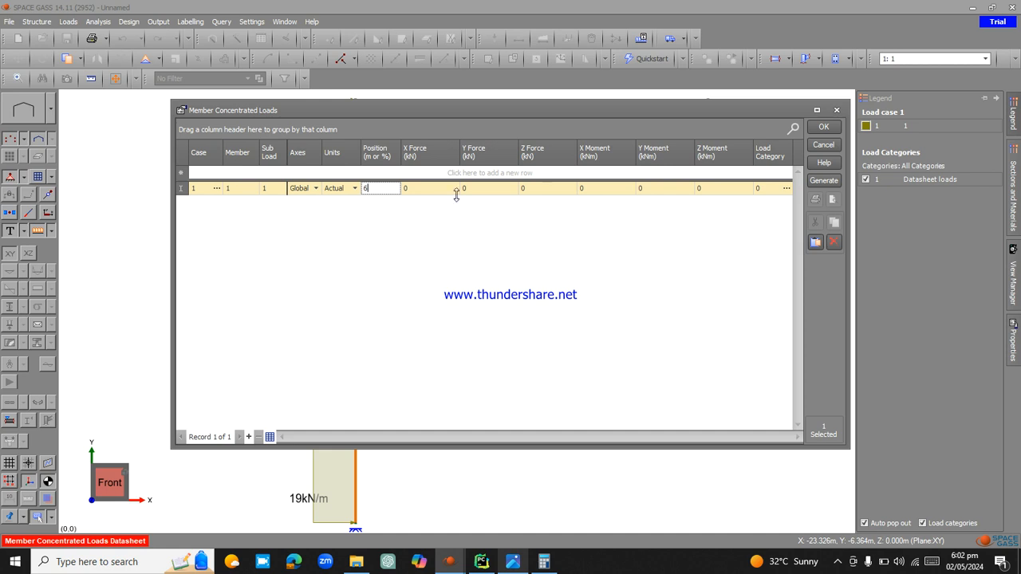
pyautogui.click(435, 187)
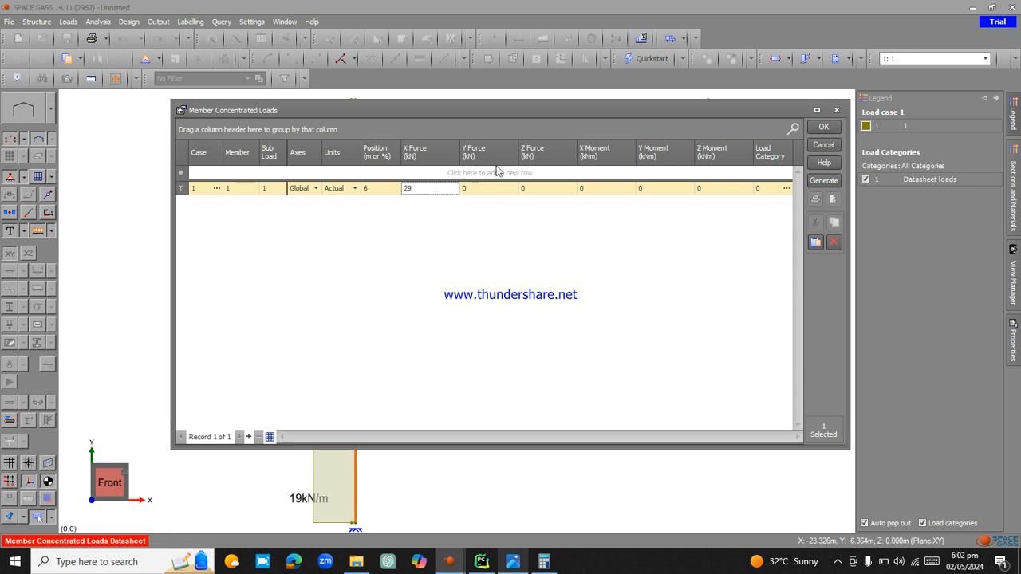
pyautogui.click(822, 128)
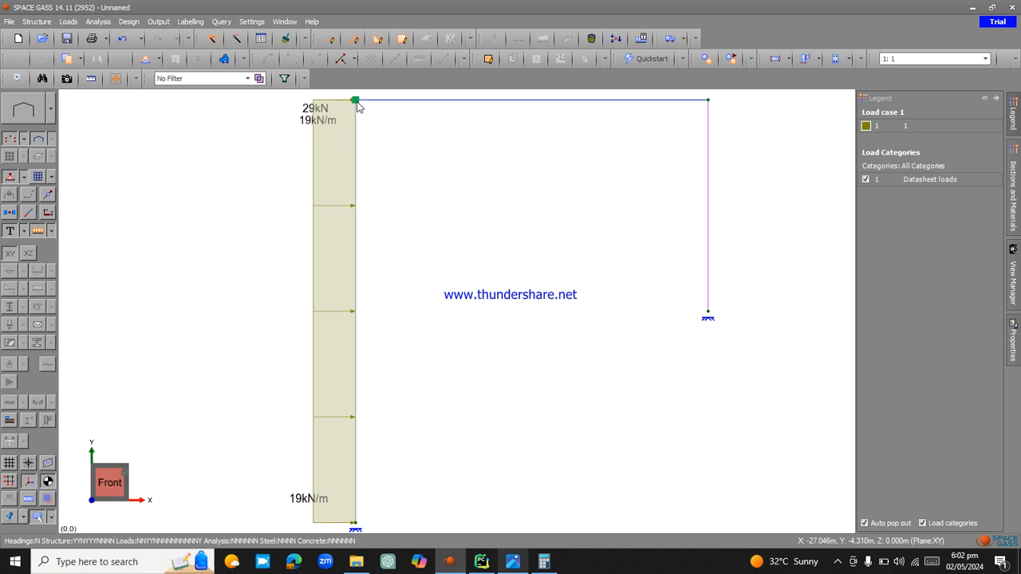
# - Check the beam's point load in Capture.JPG and open the member concentrated loads datasheet for the horizontal beam in load case 1
pyautogui.click(452, 100)
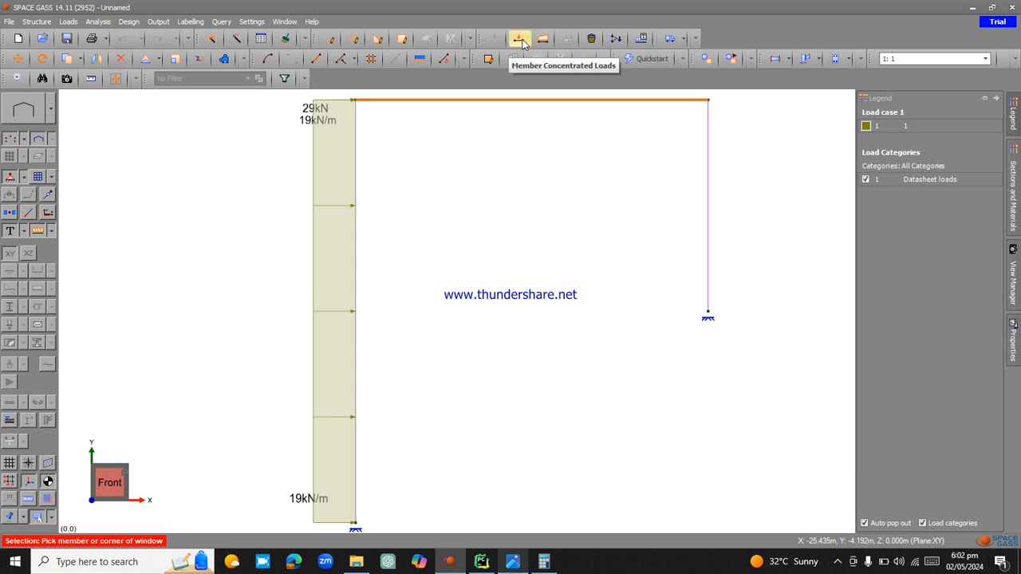
pyautogui.moveTo(506, 556)
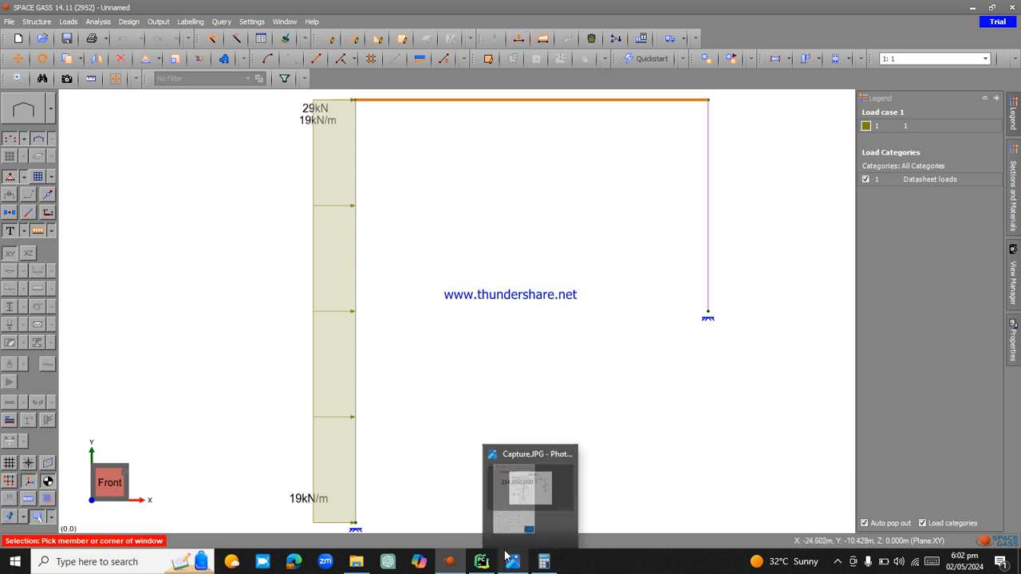
pyautogui.click(518, 500)
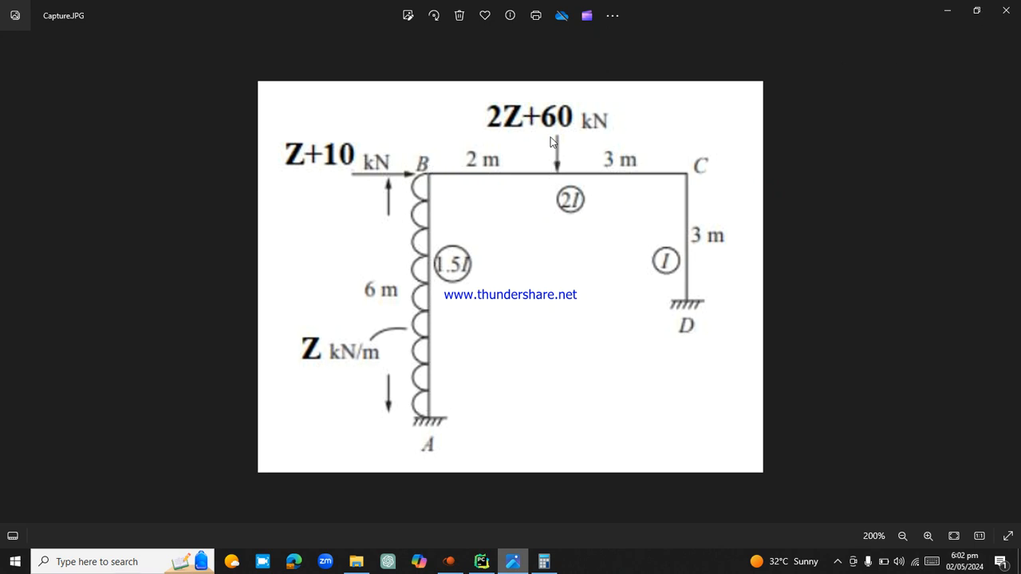
pyautogui.click(947, 15)
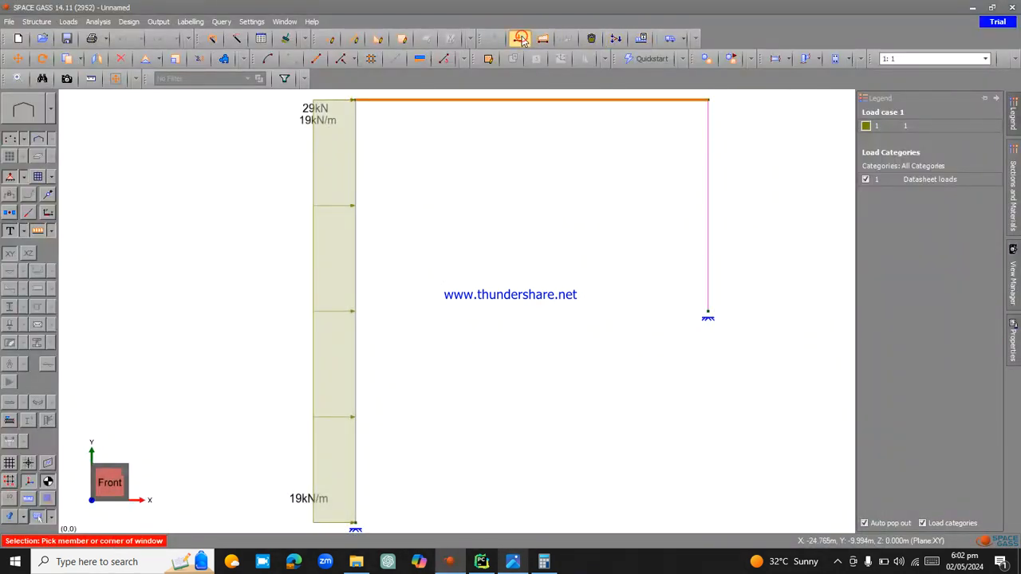
pyautogui.click(520, 39)
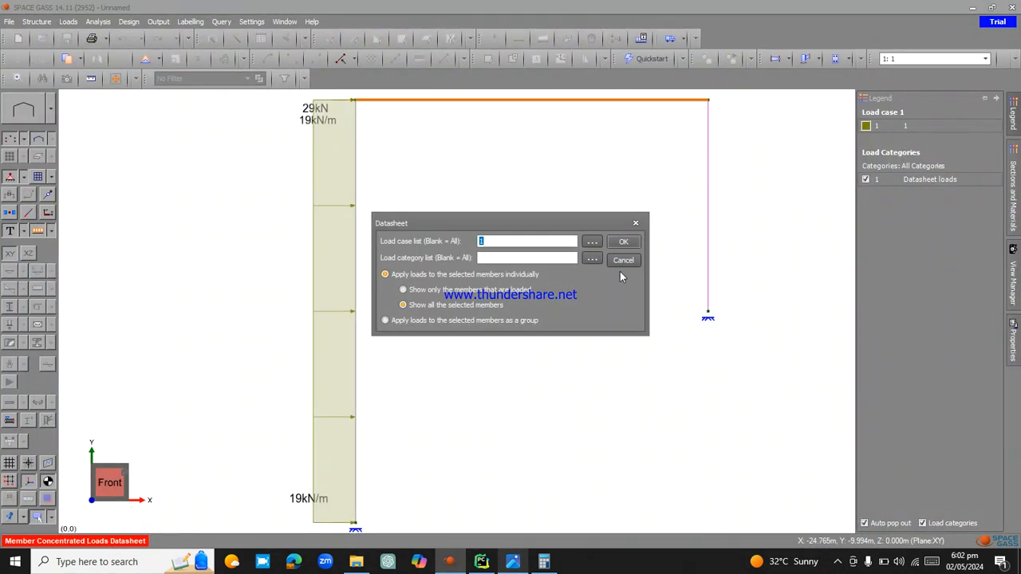
pyautogui.click(623, 243)
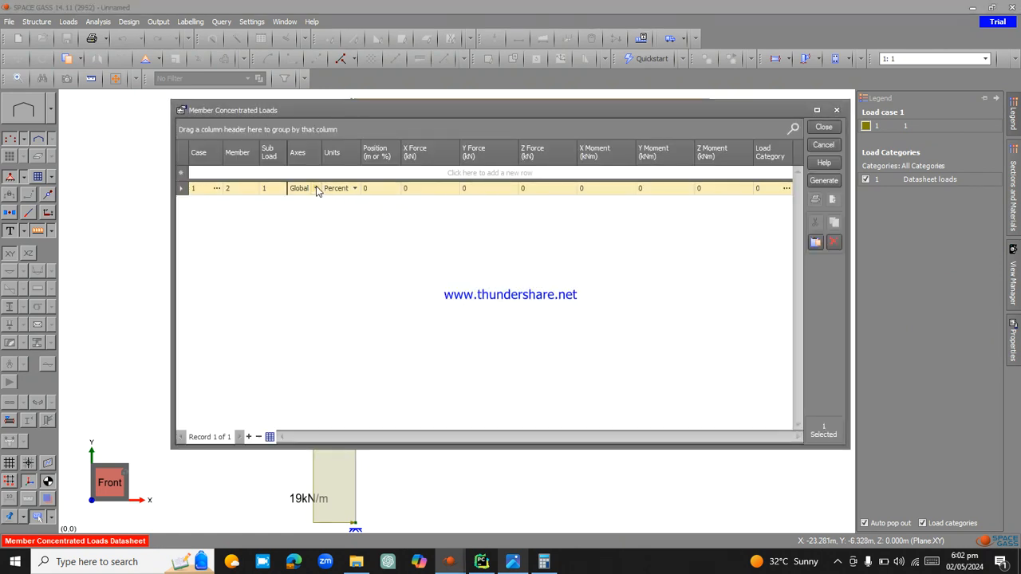
# - Set the beam's concentrated load to actual units, position 2 m and Y force -98 kN, and save it
pyautogui.click(343, 191)
pyautogui.click(359, 201)
pyautogui.click(381, 188)
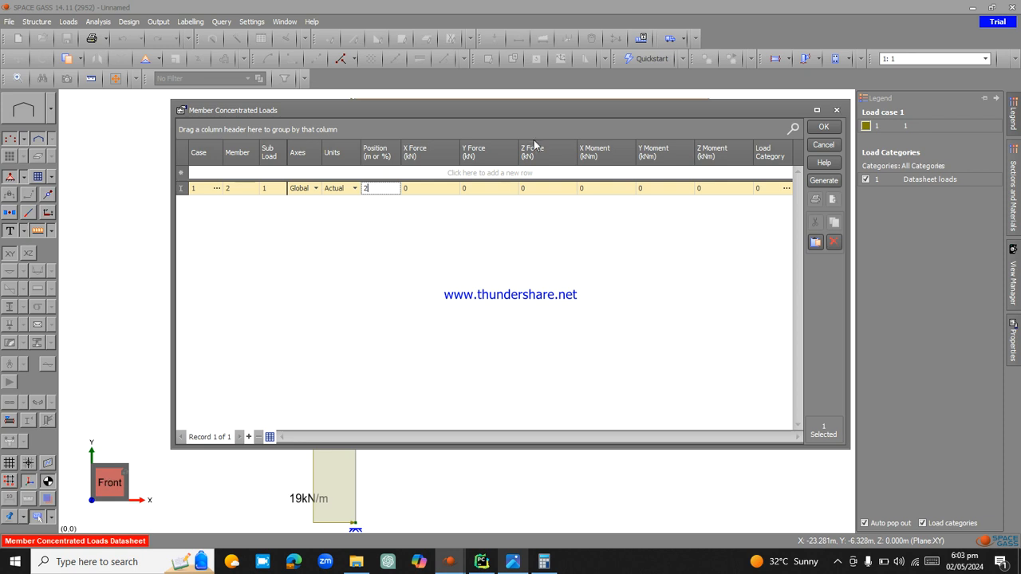
pyautogui.click(484, 189)
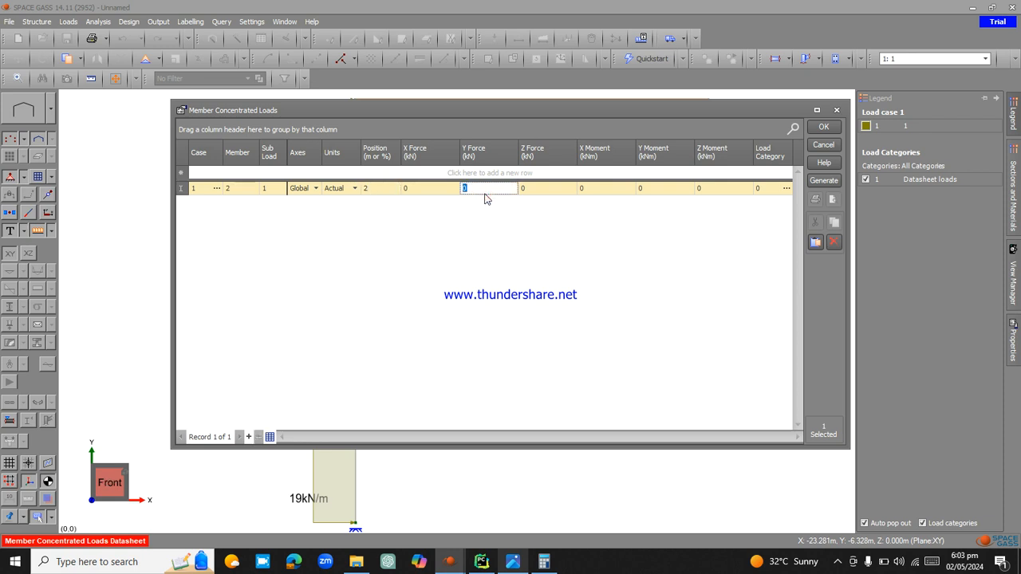
pyautogui.write('-98')
pyautogui.click(823, 127)
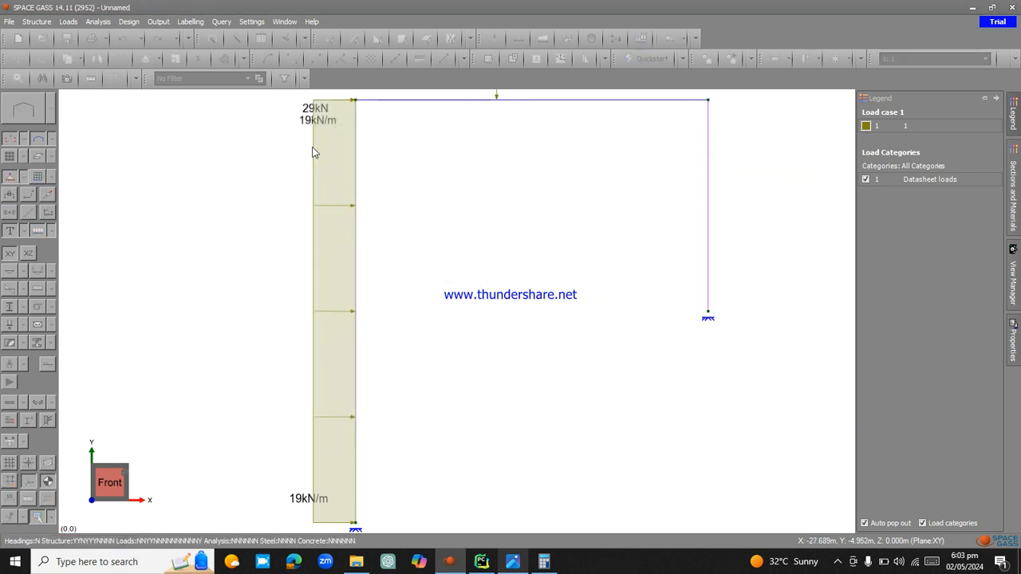
# - Run a linear static analysis for load case 1 with the default settings
pyautogui.click(19, 78)
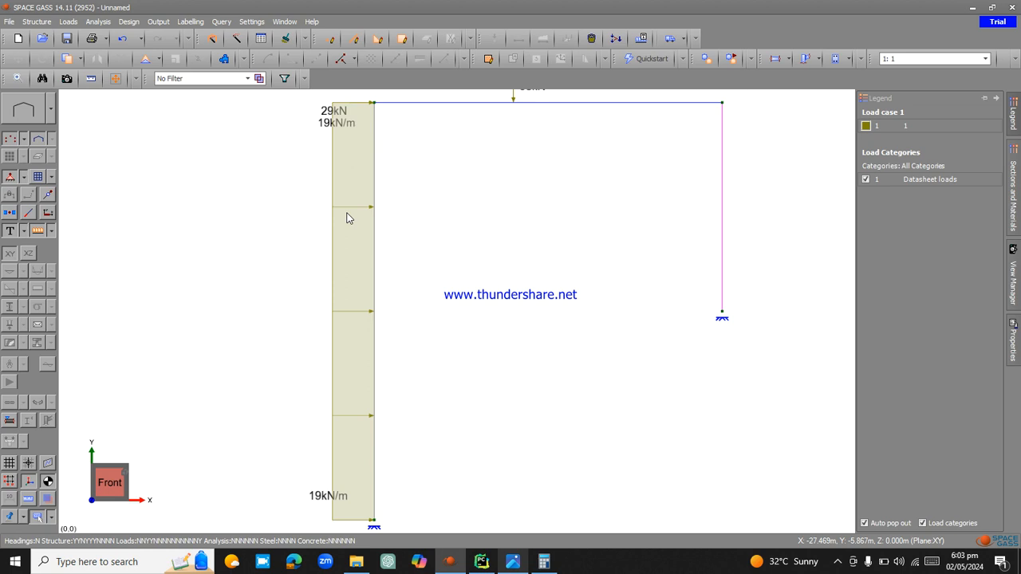
pyautogui.click(99, 21)
pyautogui.click(110, 37)
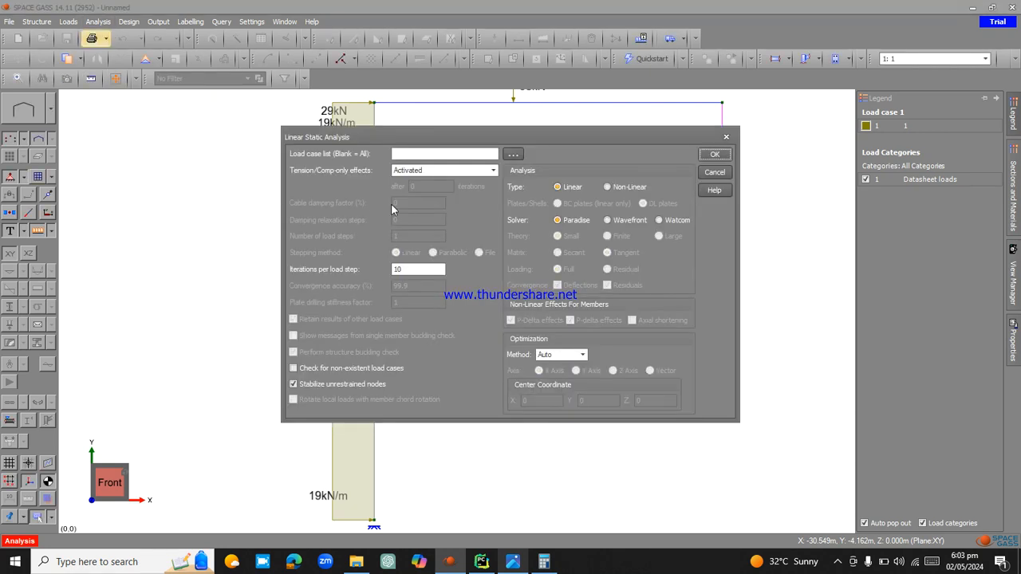
pyautogui.click(445, 152)
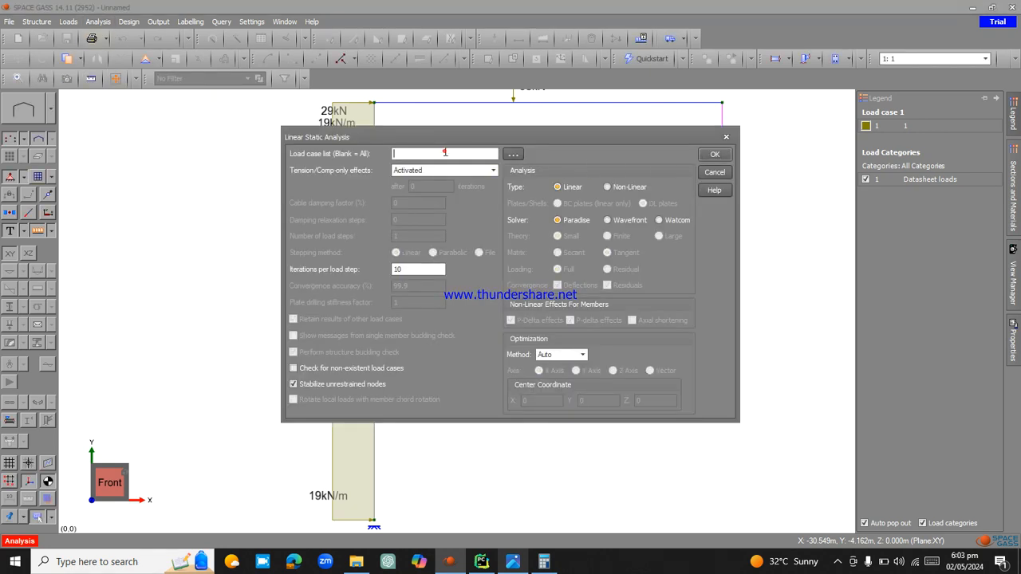
pyautogui.write('1')
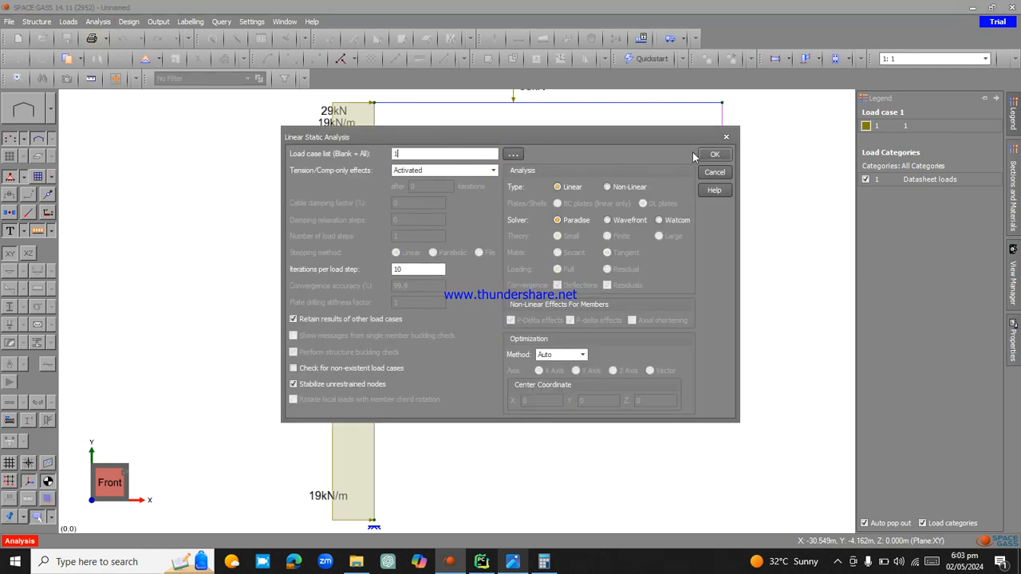
pyautogui.click(721, 154)
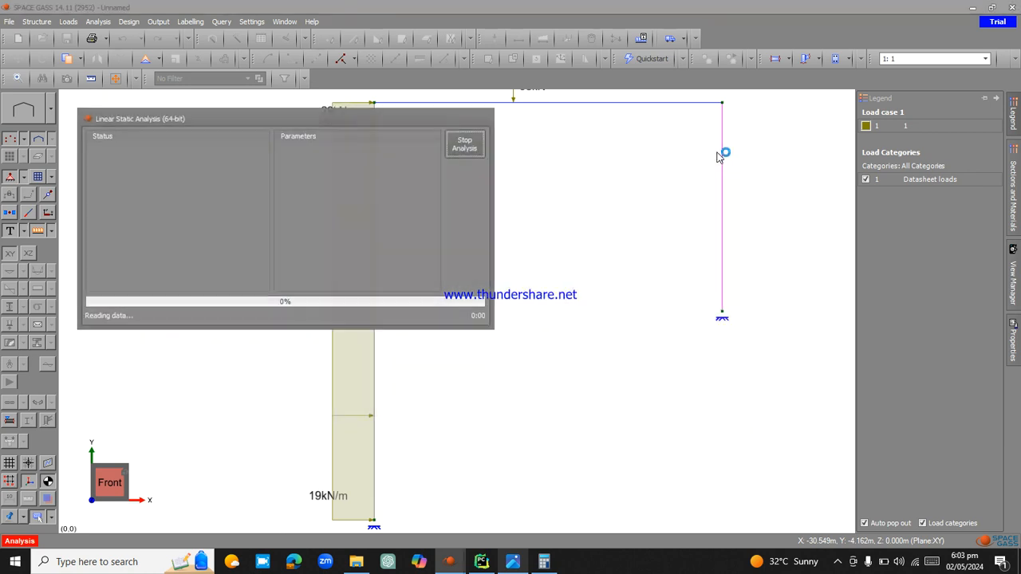
pyautogui.click(434, 296)
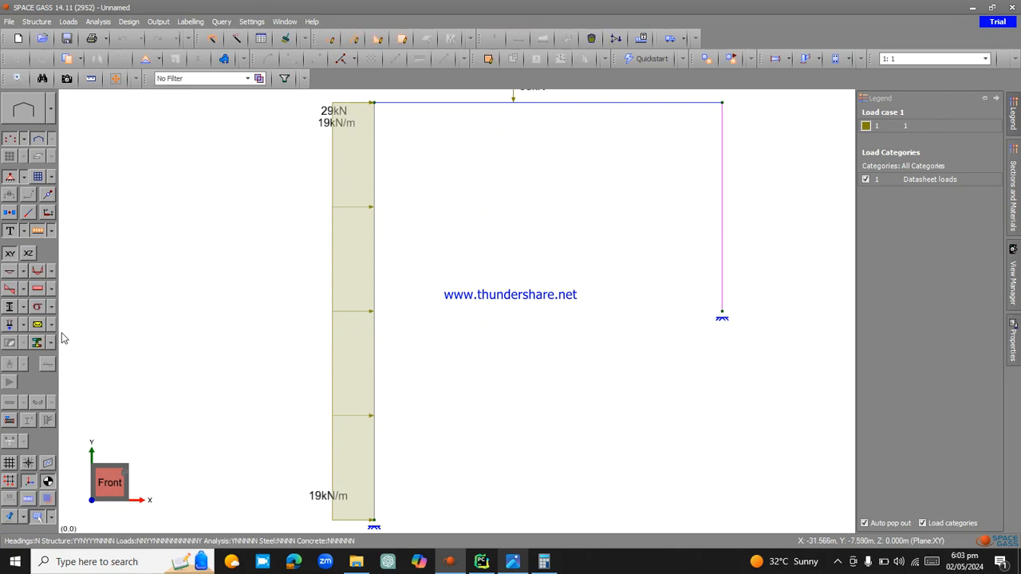
# - Display the frame's bending moment diagram without the applied loads and examine the moments along the members
pyautogui.click(37, 273)
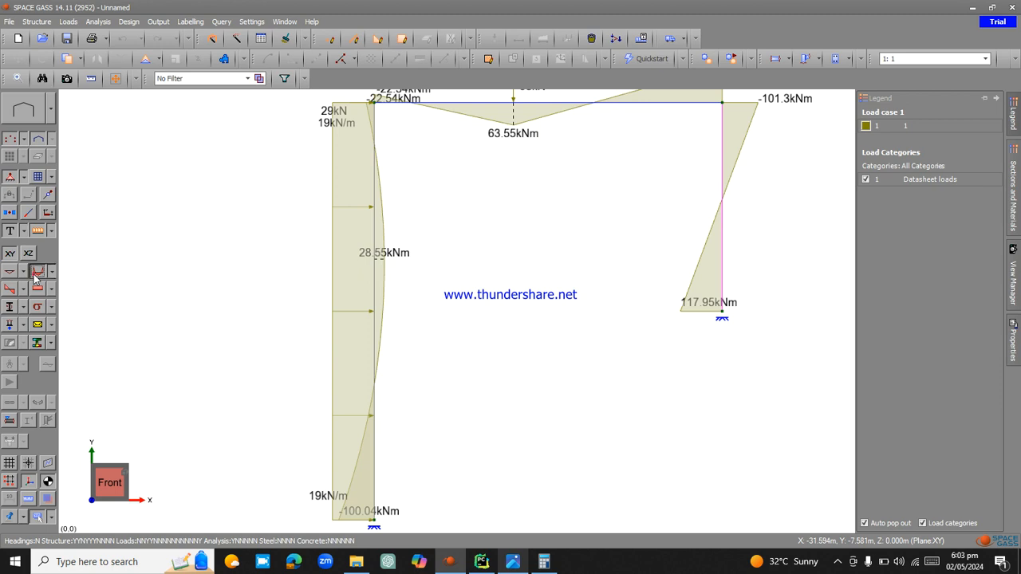
pyautogui.click(36, 275)
pyautogui.click(36, 275)
pyautogui.click(10, 256)
pyautogui.click(41, 232)
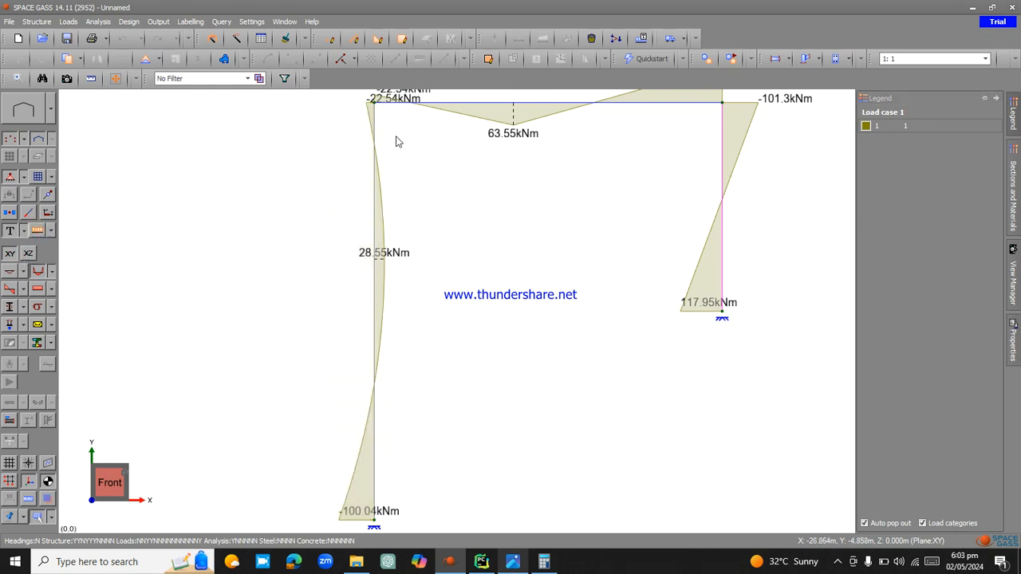
pyautogui.click(16, 77)
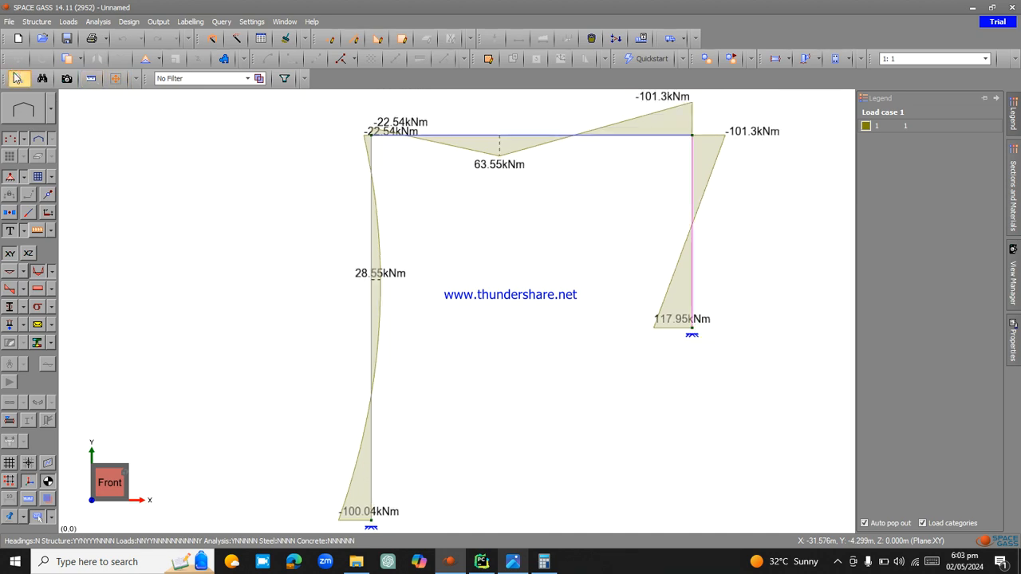
pyautogui.moveTo(359, 518)
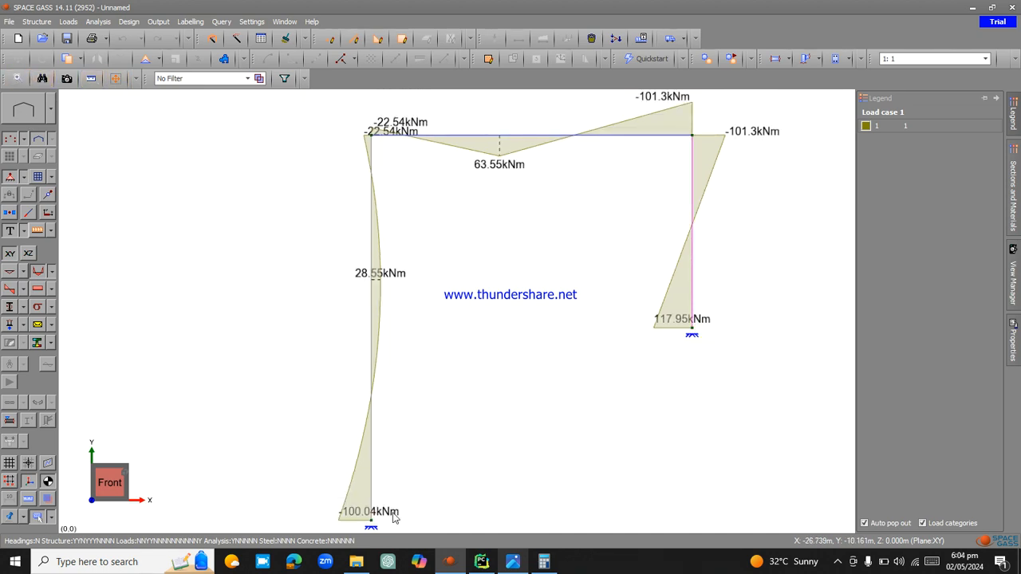
pyautogui.moveTo(392, 132)
# - Replace the bending moment diagram with the frame's shear force diagram
pyautogui.click(36, 272)
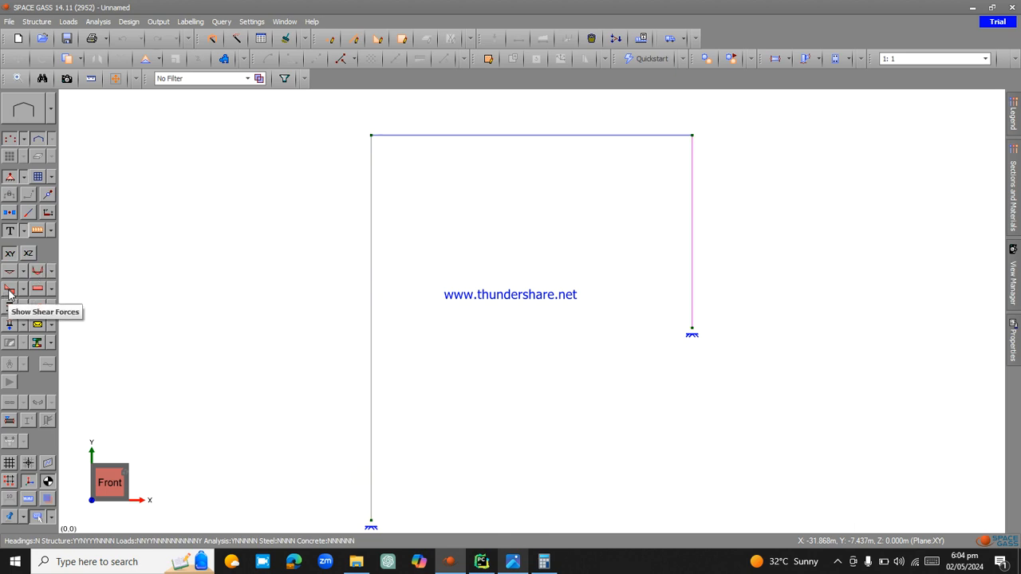
pyautogui.click(10, 290)
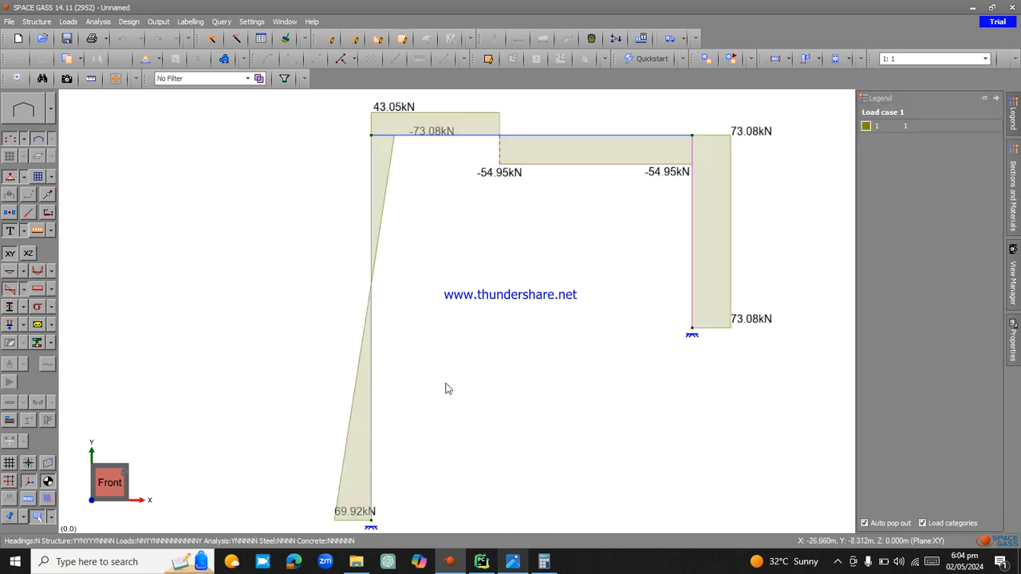
# - Replace the frame's shear force diagram with the axial force diagram
pyautogui.click(10, 290)
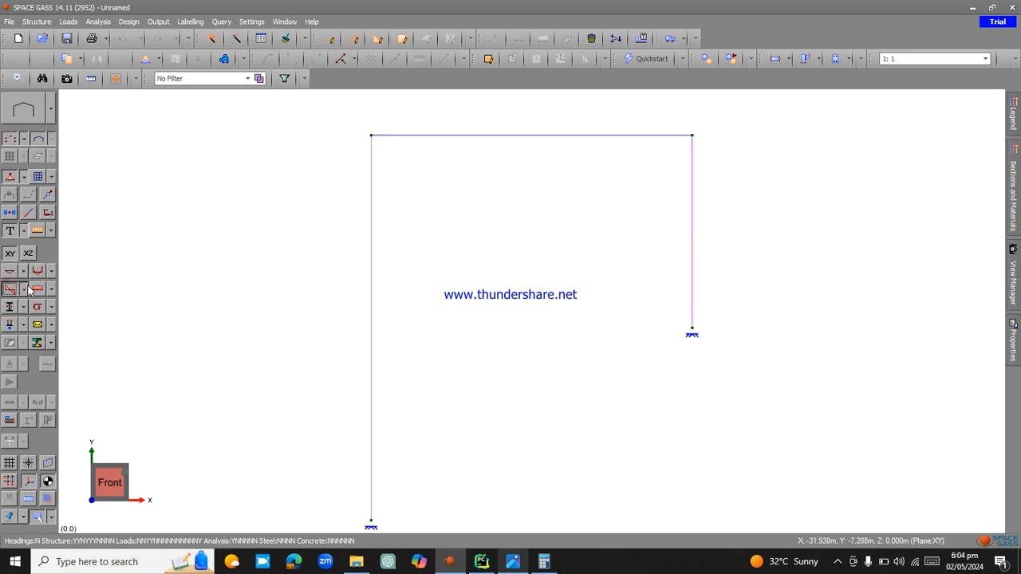
pyautogui.click(36, 289)
pyautogui.click(18, 78)
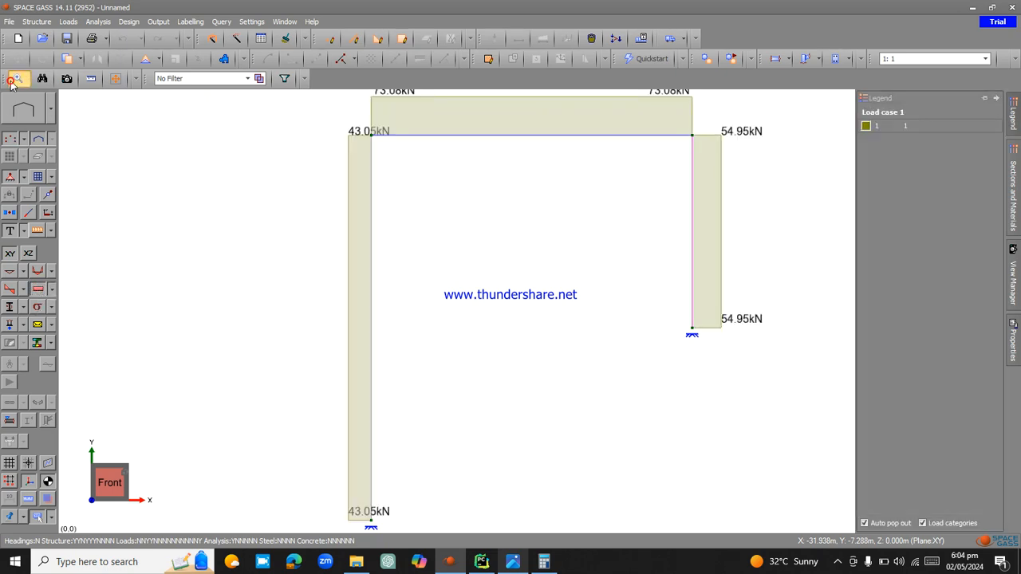
# - Replace the axial force diagram with the support reactions and examine them, ending in the front view
pyautogui.click(36, 291)
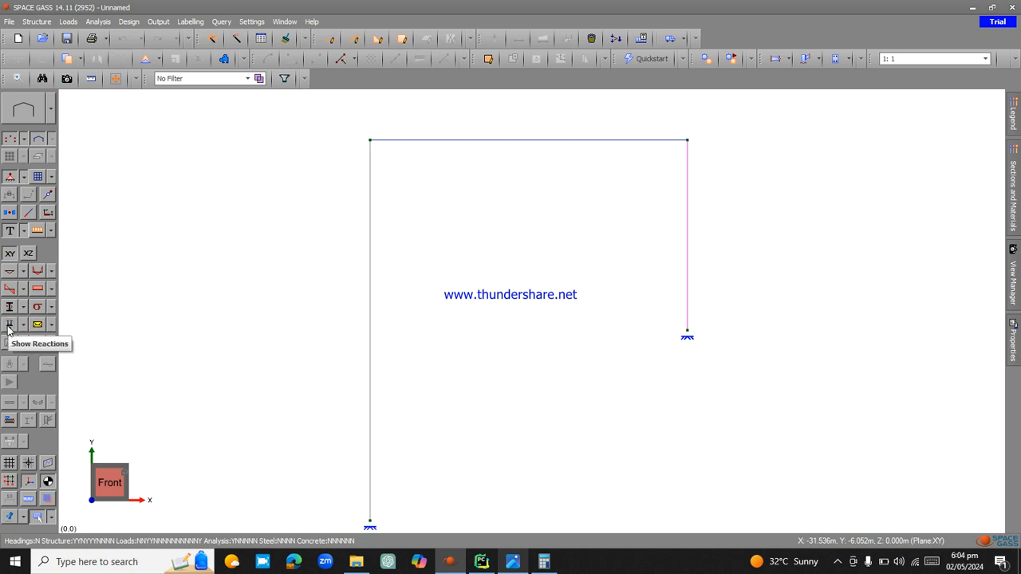
pyautogui.click(10, 327)
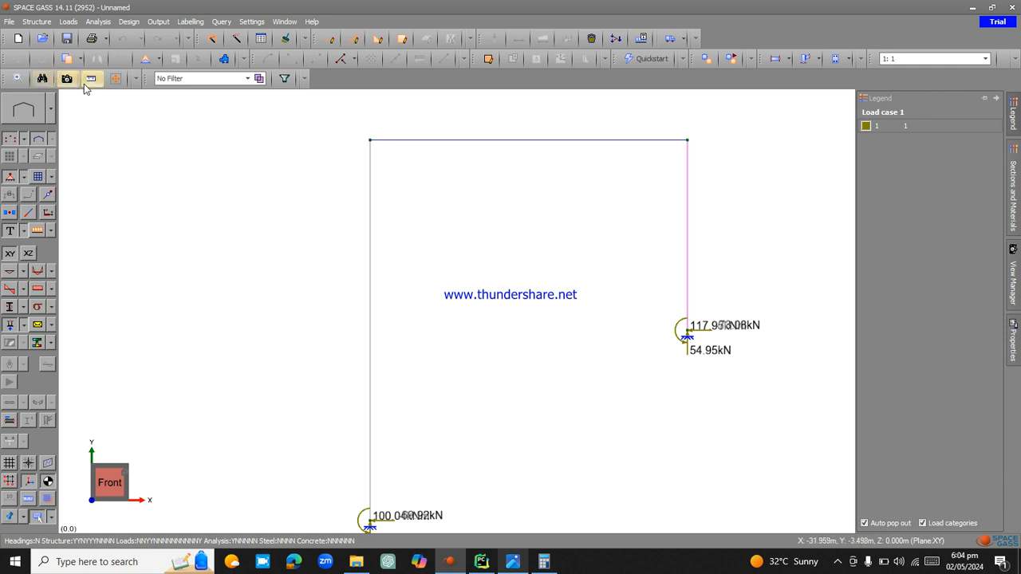
pyautogui.moveTo(468, 372); pyautogui.dragTo(439, 366, button='middle')
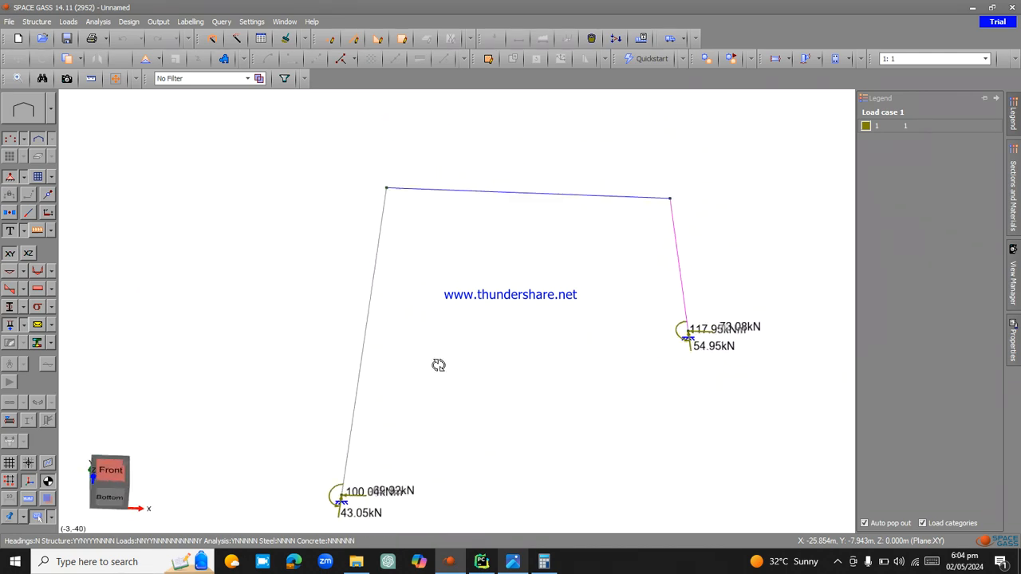
pyautogui.click(25, 81)
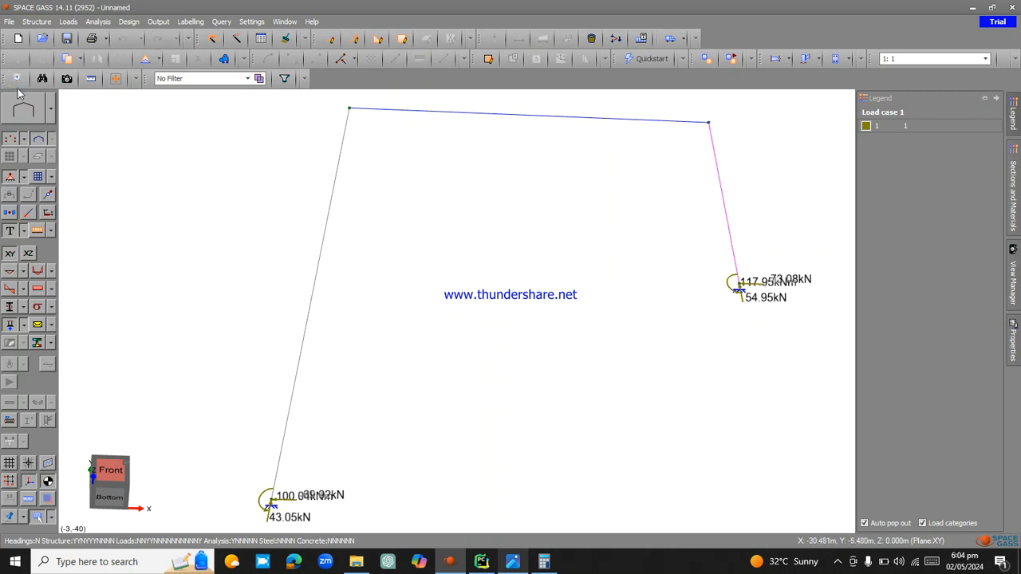
pyautogui.click(114, 479)
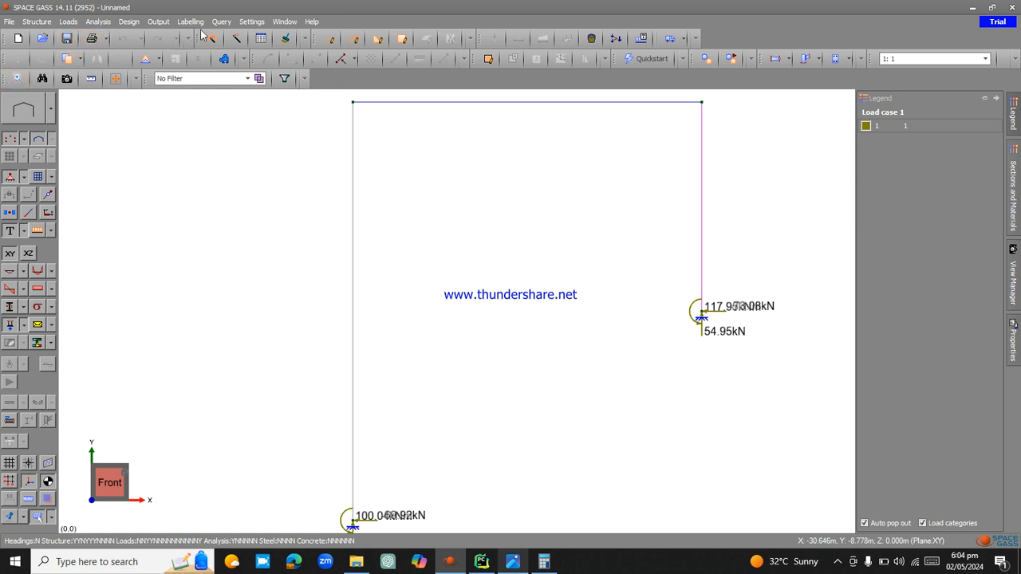
# - Generate a text report of the structure, loads and analysis results with the default contents and no filter
pyautogui.click(263, 21)
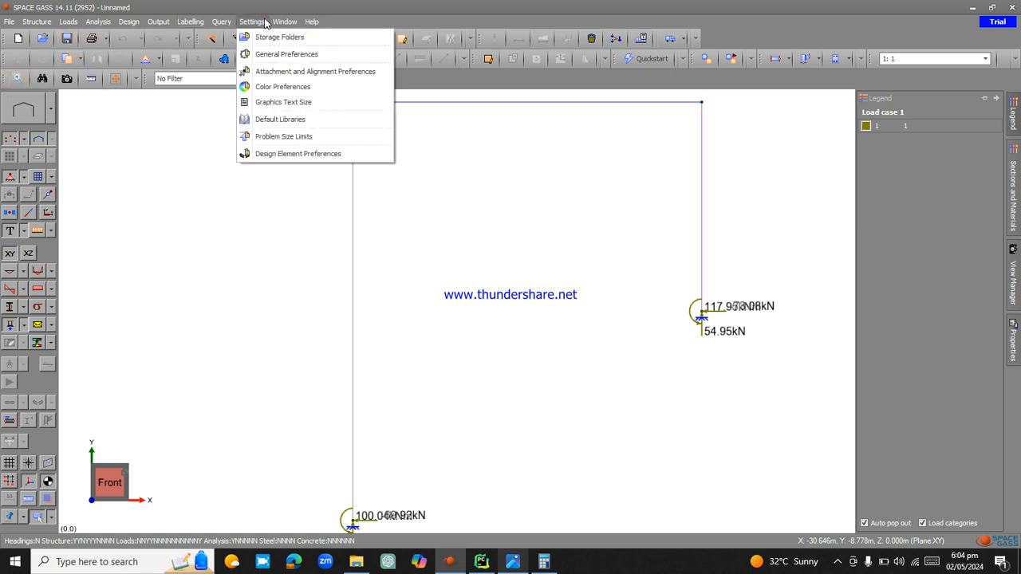
pyautogui.click(239, 21)
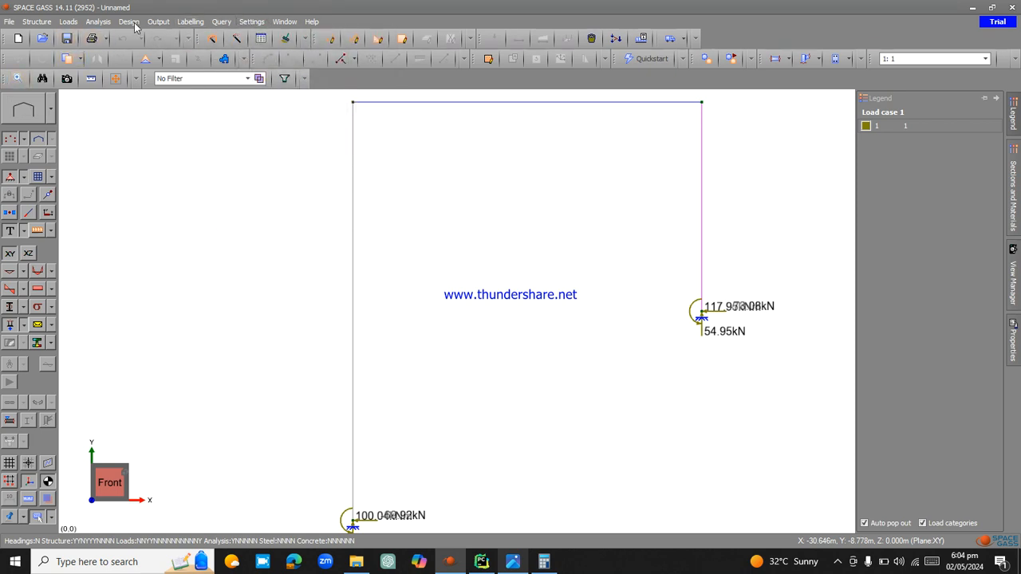
pyautogui.click(157, 22)
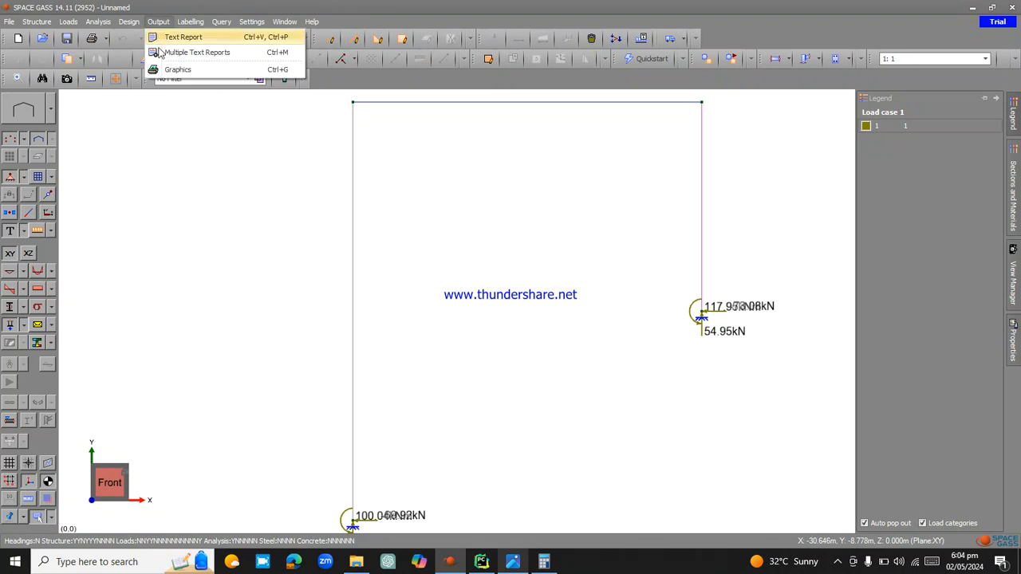
pyautogui.click(186, 40)
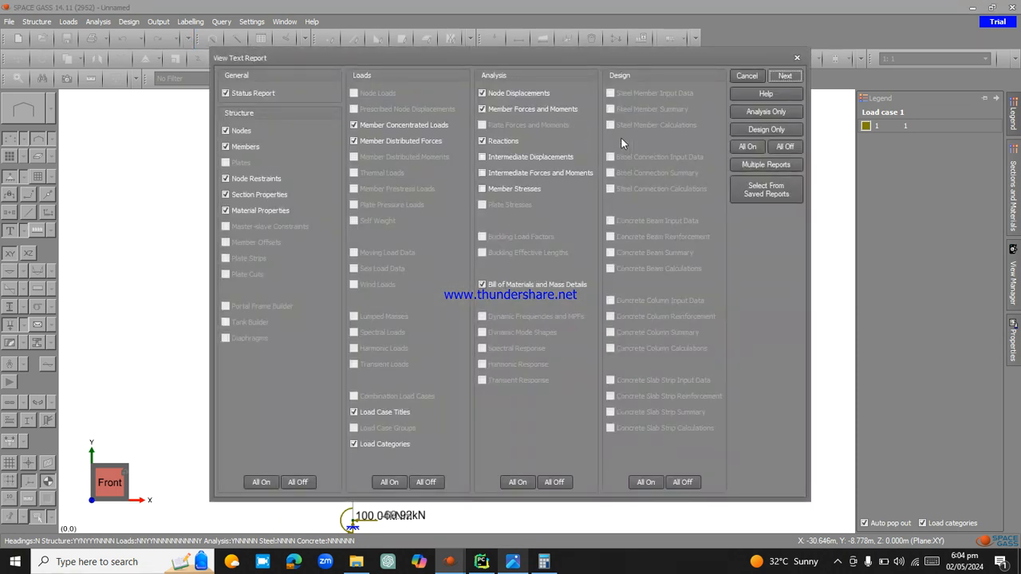
pyautogui.click(785, 75)
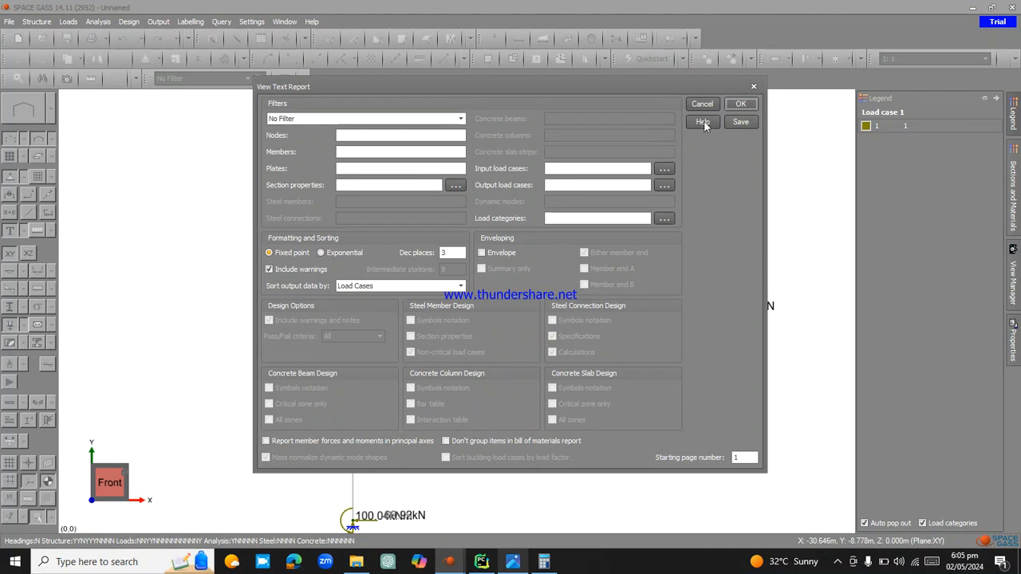
pyautogui.click(741, 103)
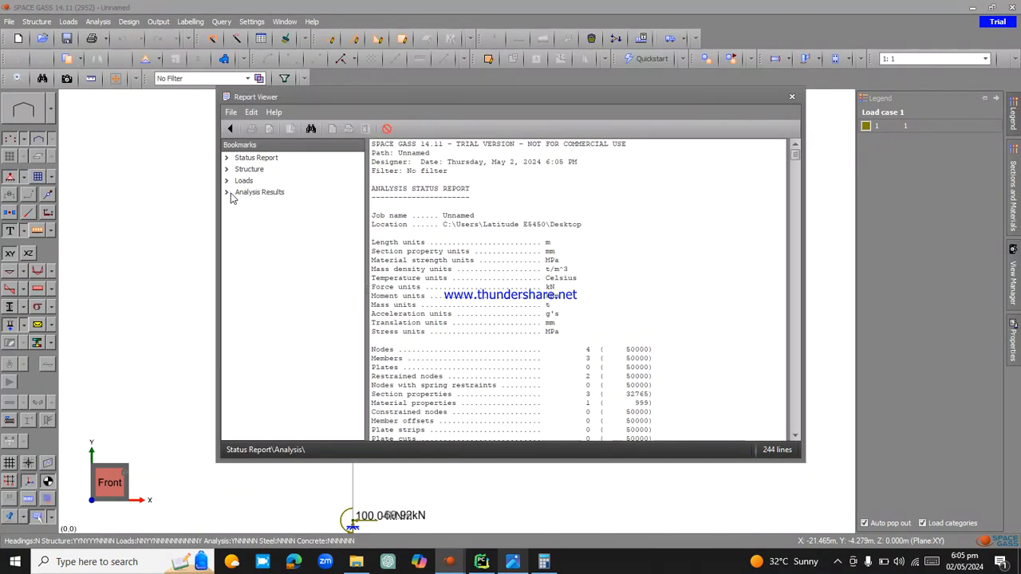
# - Show the report's node reactions table and place the report beside the frame to compare its support reactions
pyautogui.click(229, 193)
pyautogui.click(237, 216)
pyautogui.click(238, 238)
pyautogui.doubleClick(278, 238)
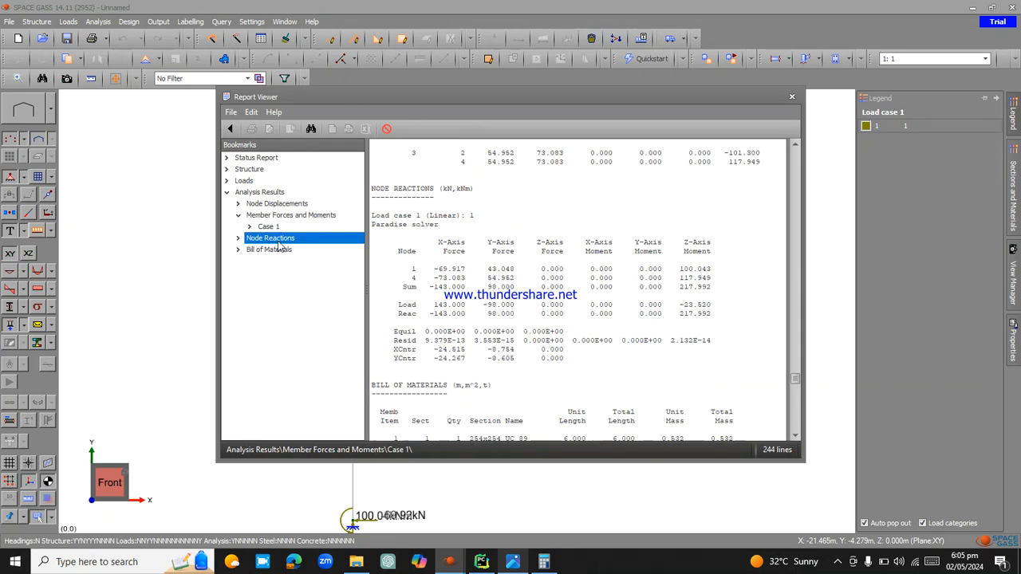
pyautogui.click(435, 268)
pyautogui.moveTo(589, 97); pyautogui.dragTo(359, 87)
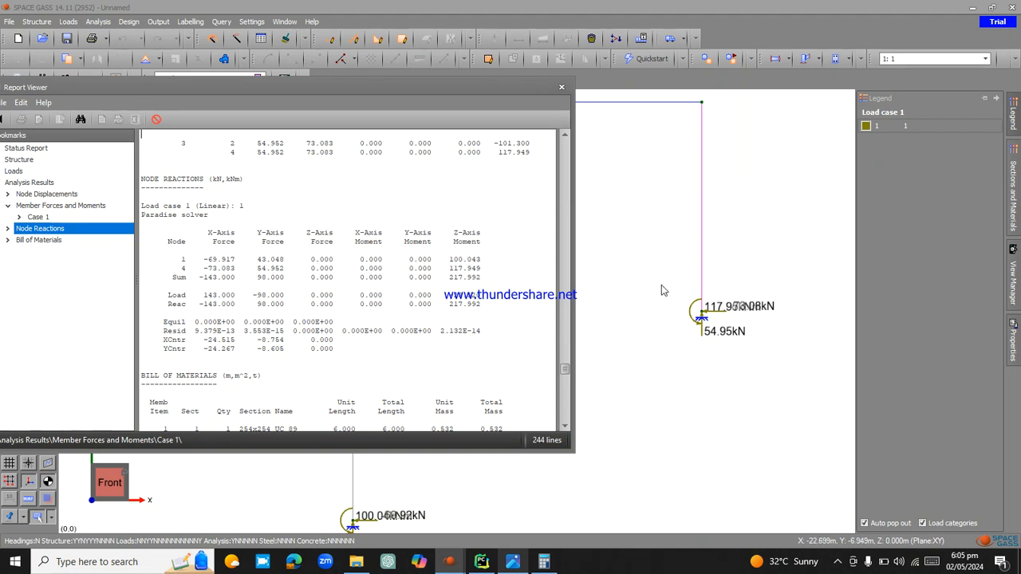
# - Review the report's member forces and moments and its node displacements, and close the report
pyautogui.doubleClick(41, 207)
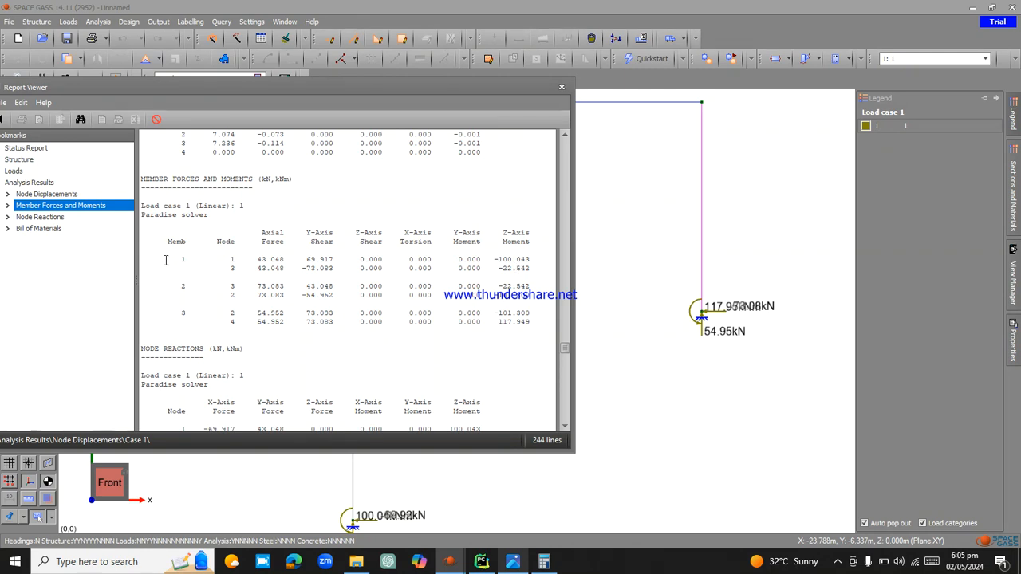
pyautogui.click(47, 194)
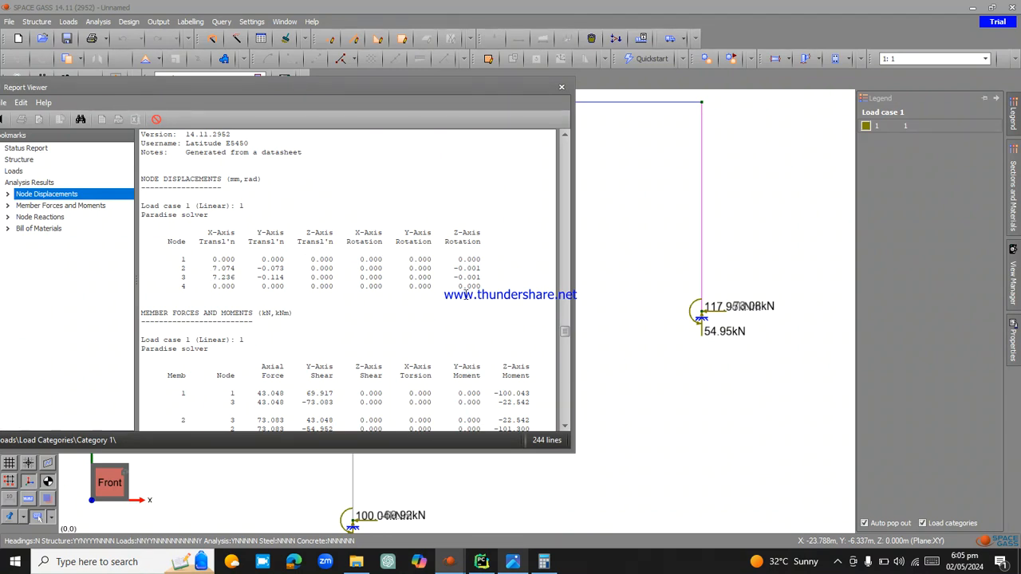
pyautogui.click(560, 88)
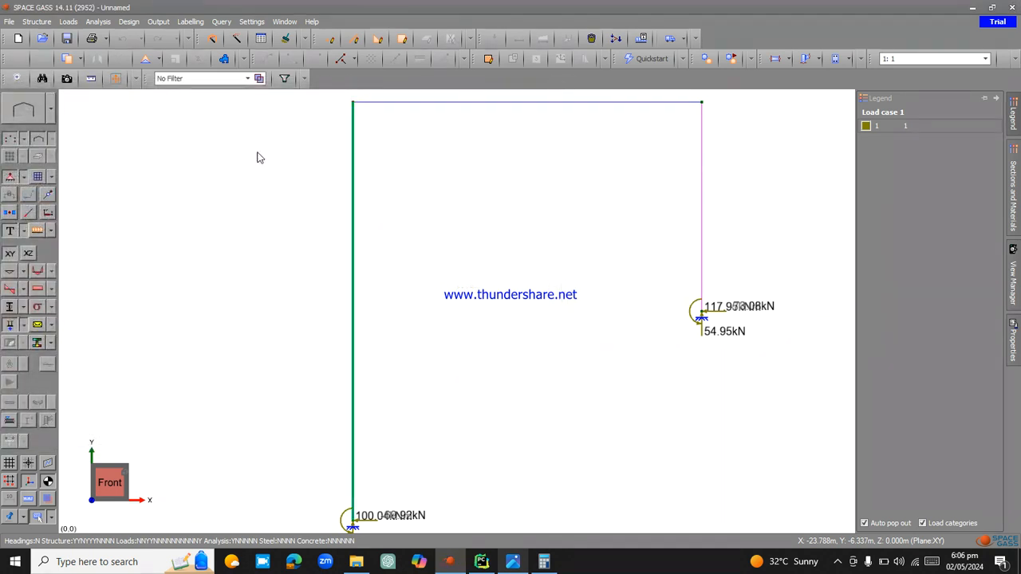
# - Replace the support reactions with the frame's displaced shape and examine the displacements along the beam
pyautogui.click(11, 327)
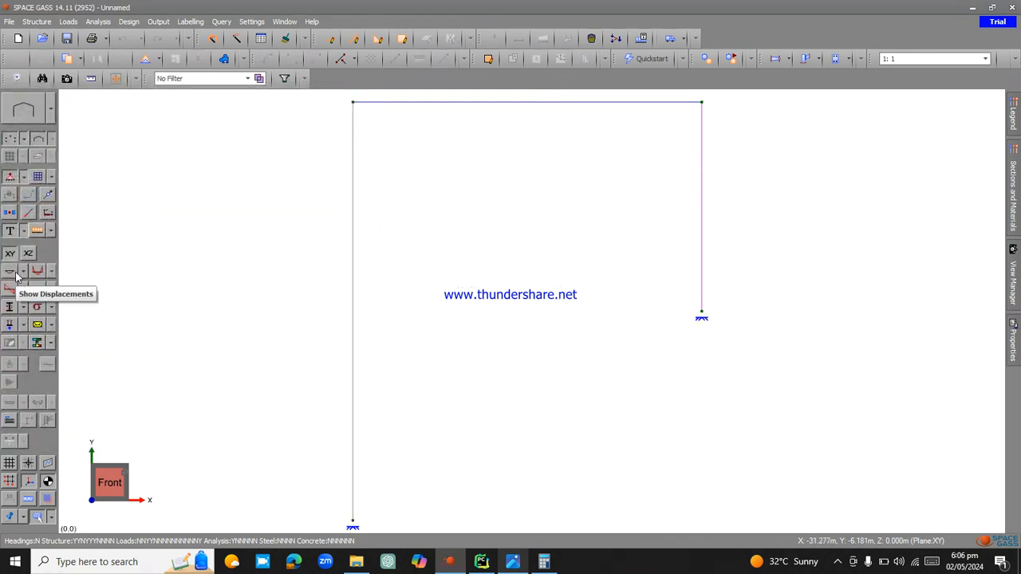
pyautogui.click(15, 273)
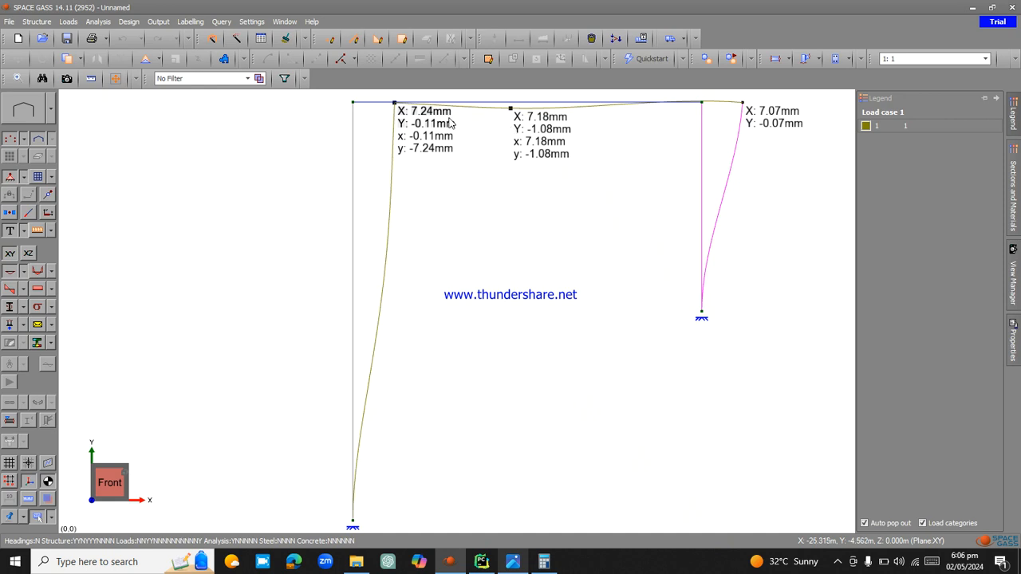
pyautogui.moveTo(397, 114)
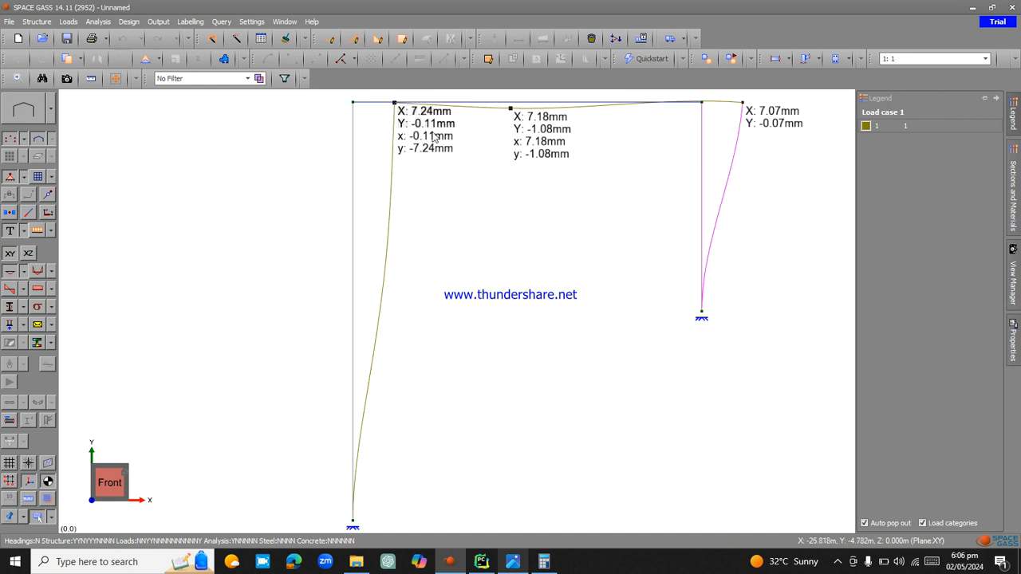